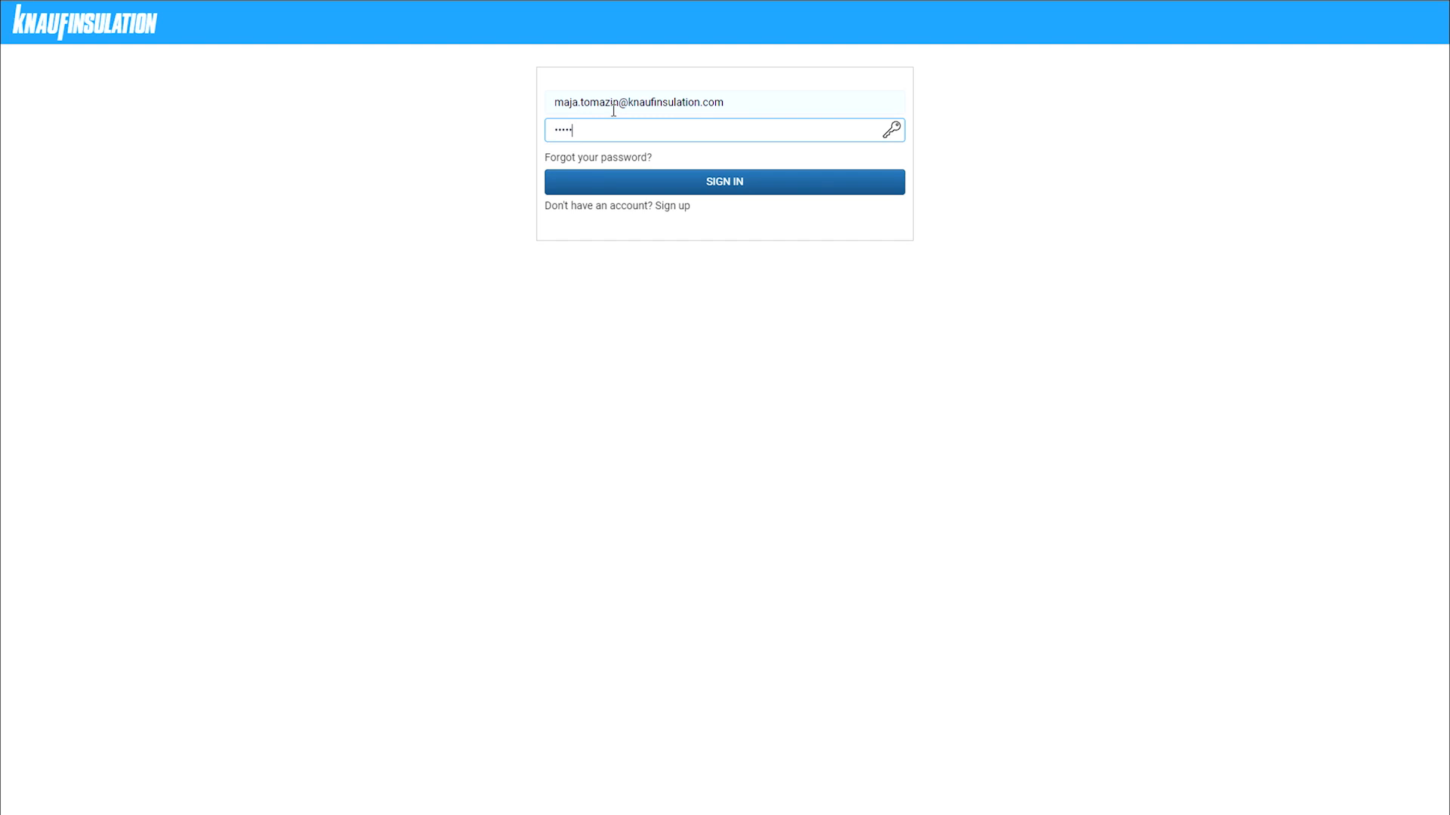
- Sign in to the Knauf Insulation web app with the account's e-mail and password
click(752, 190)
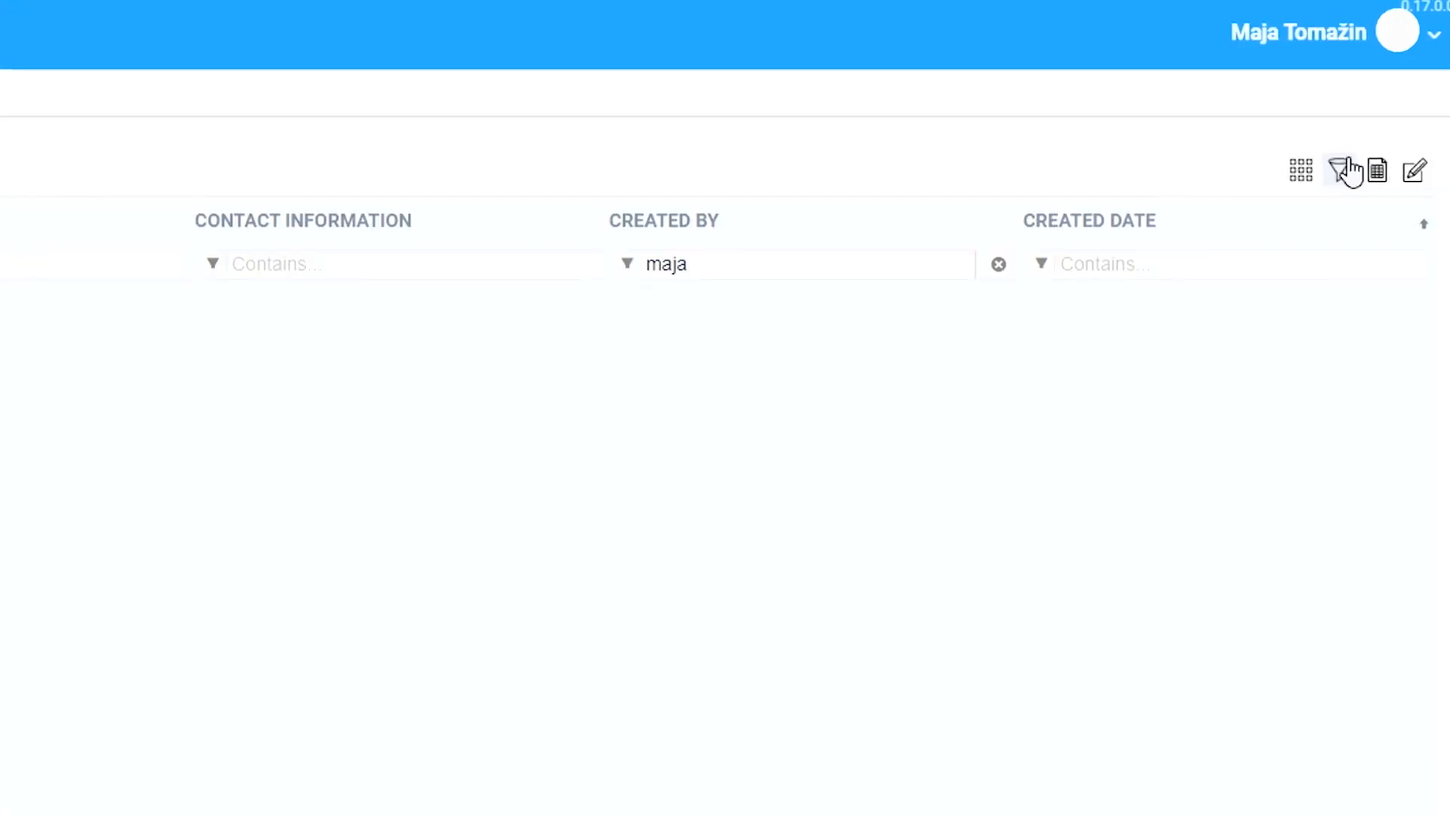
- Open a blank New project form from the Projects toolbar, ready for the project name
click(1425, 43)
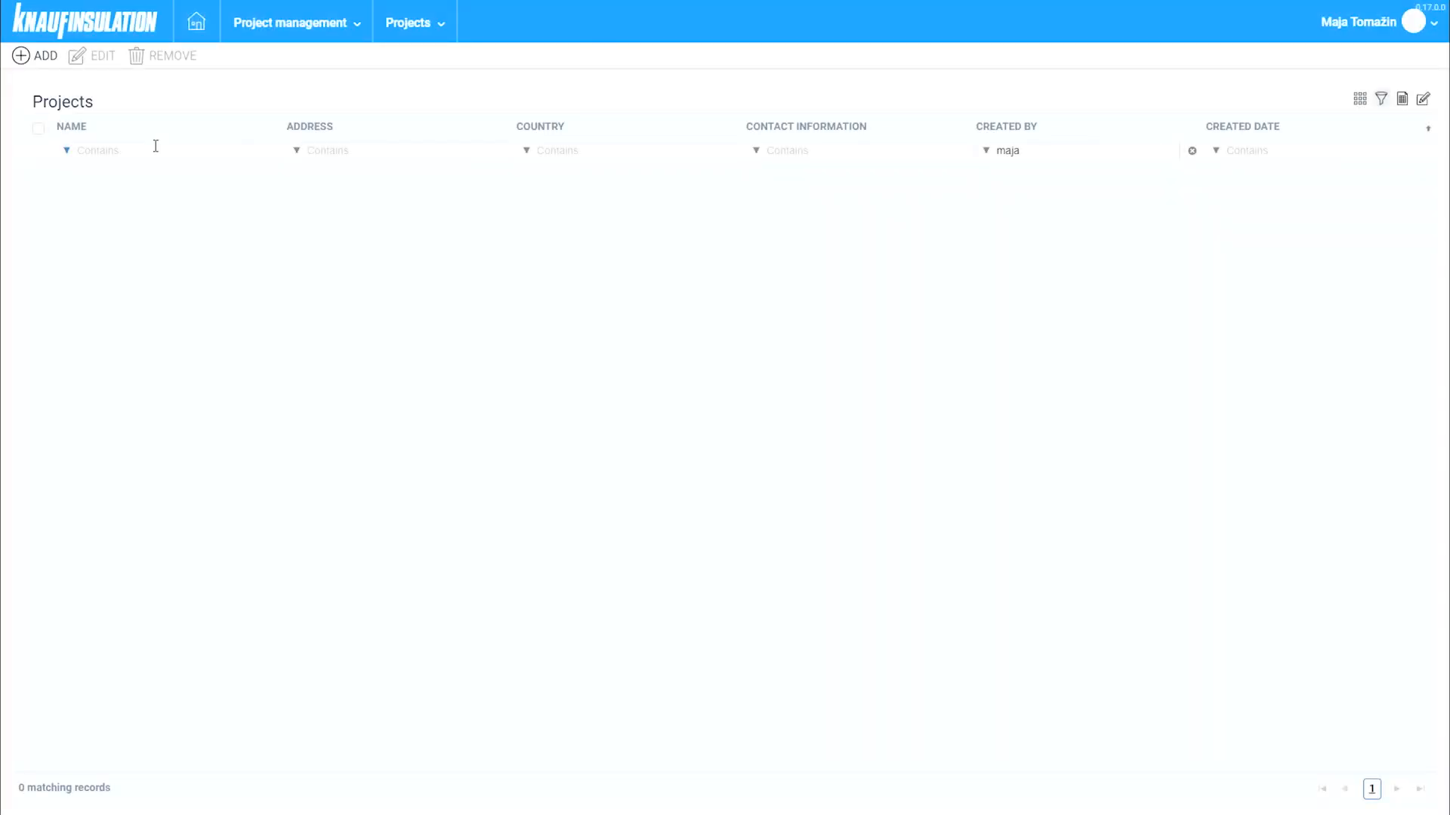
click(45, 56)
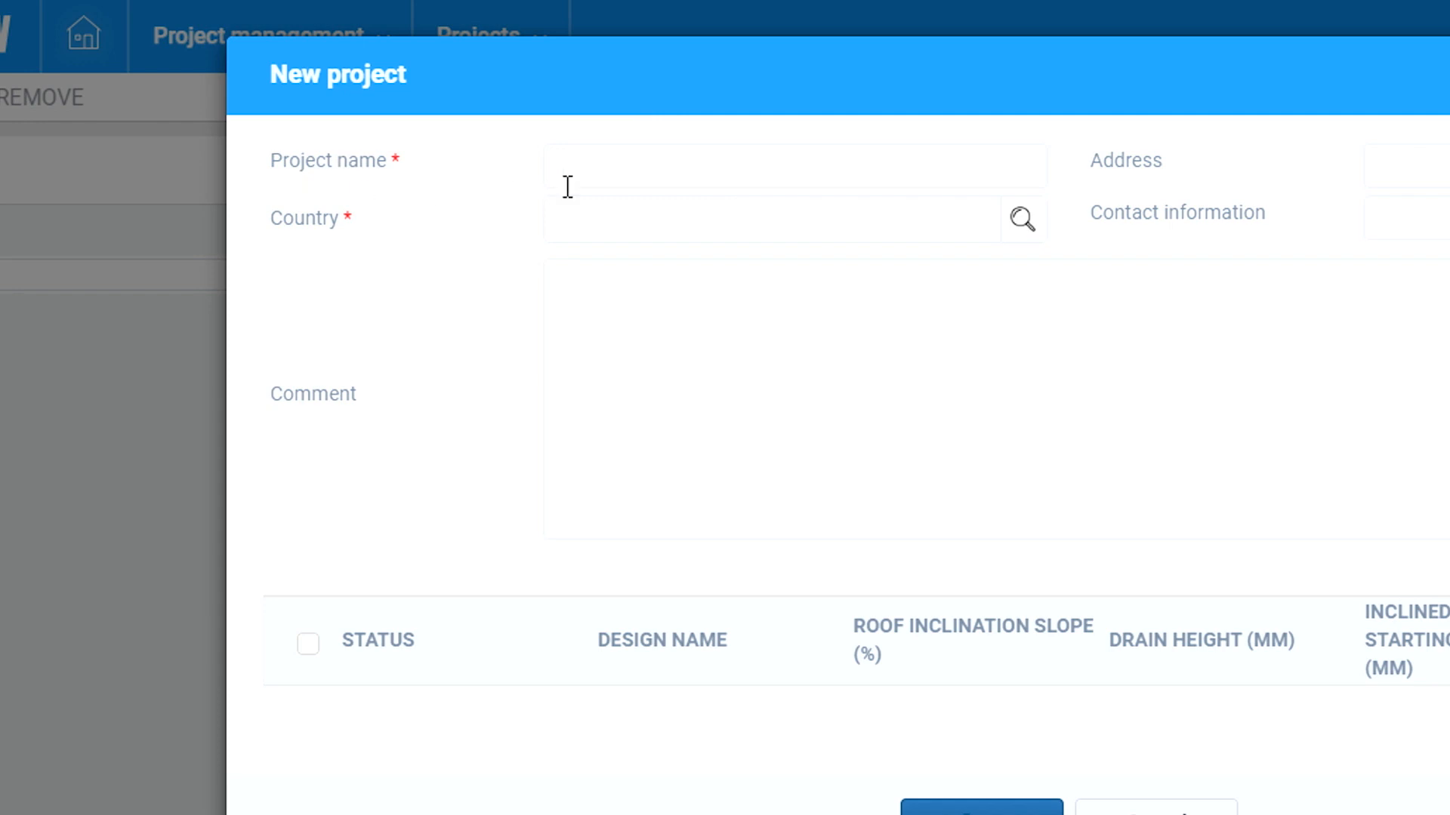
click(721, 174)
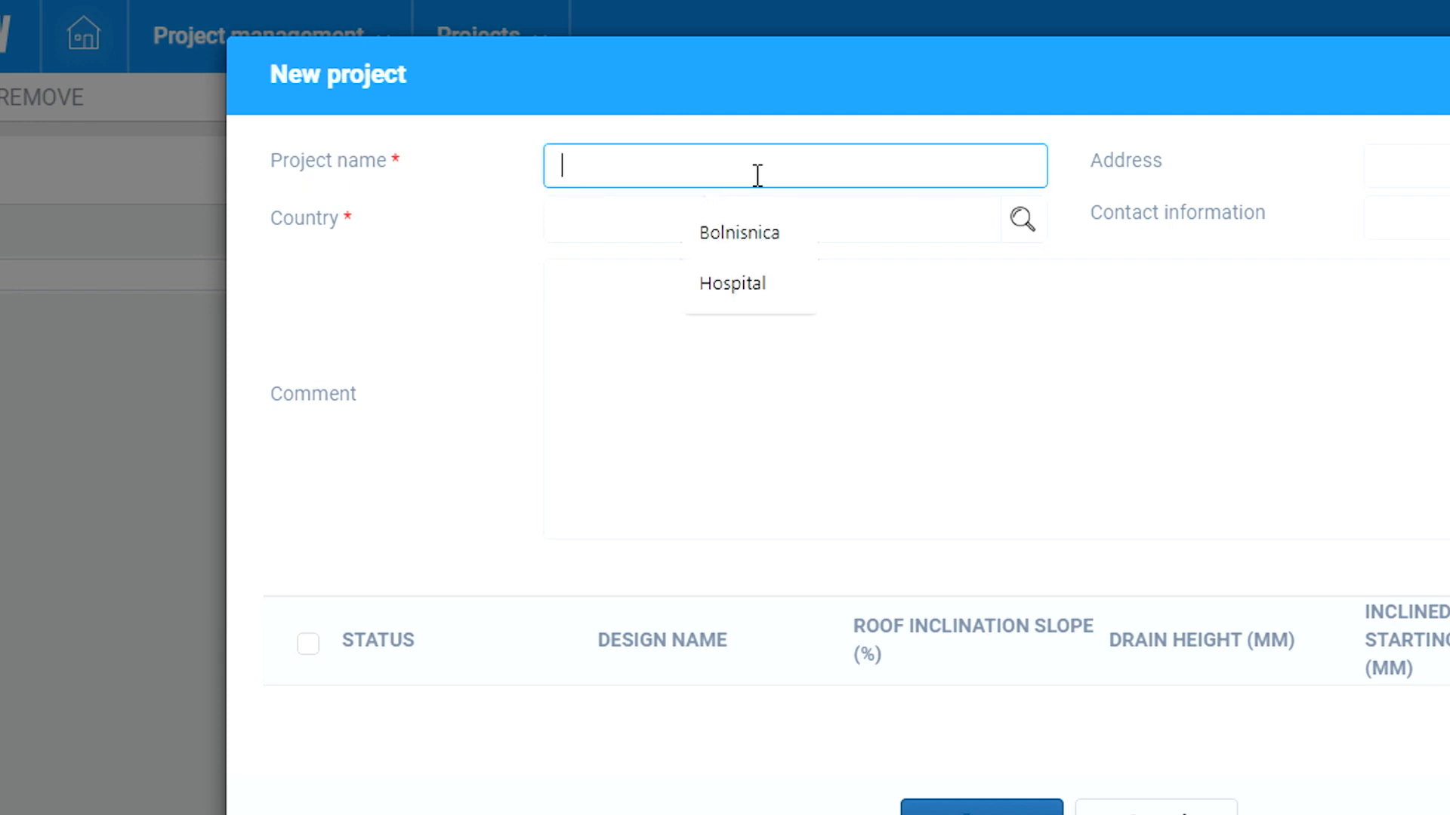
text(New hospital)
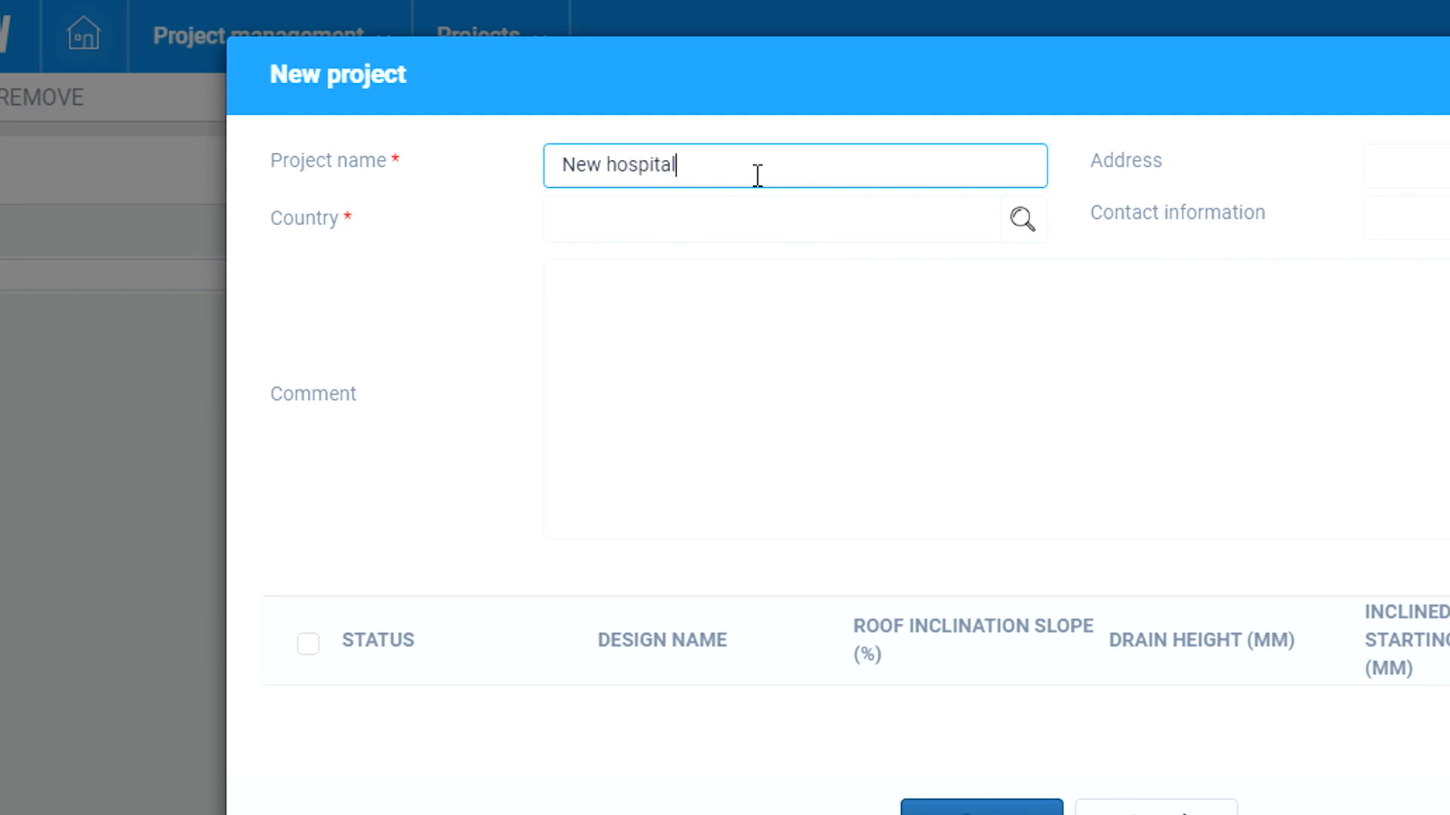
click(1434, 170)
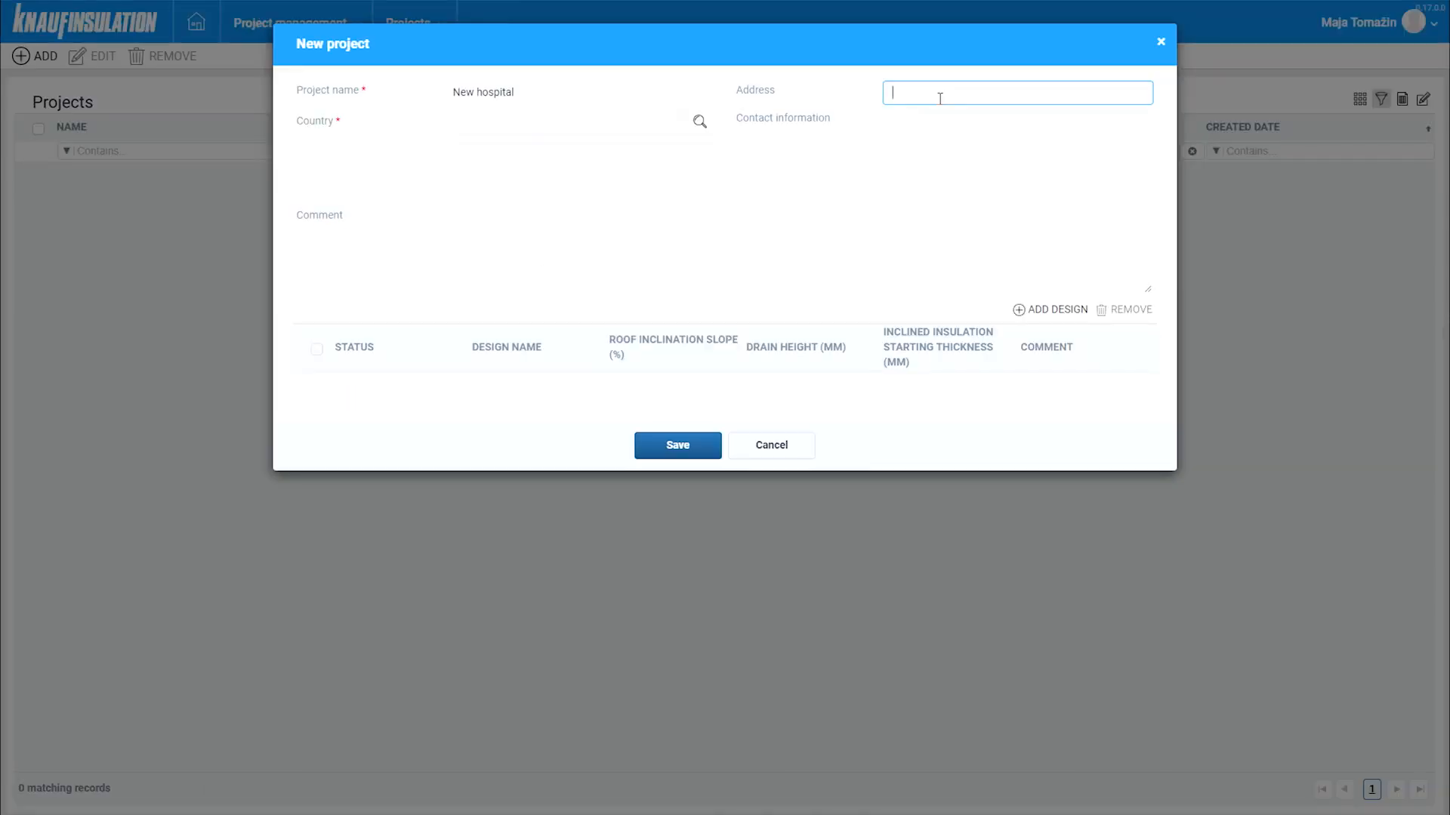
key(Tab)
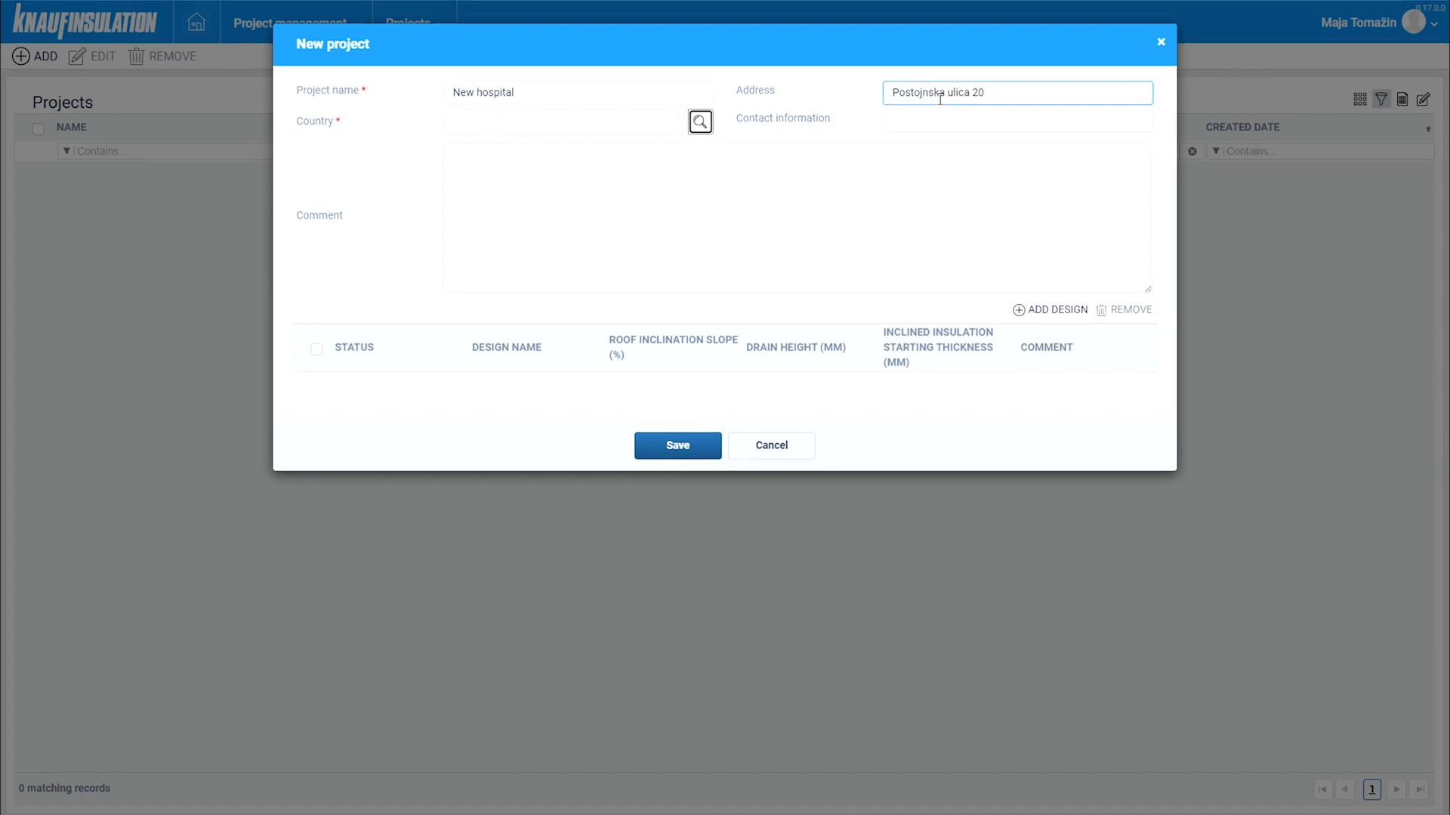
click(956, 123)
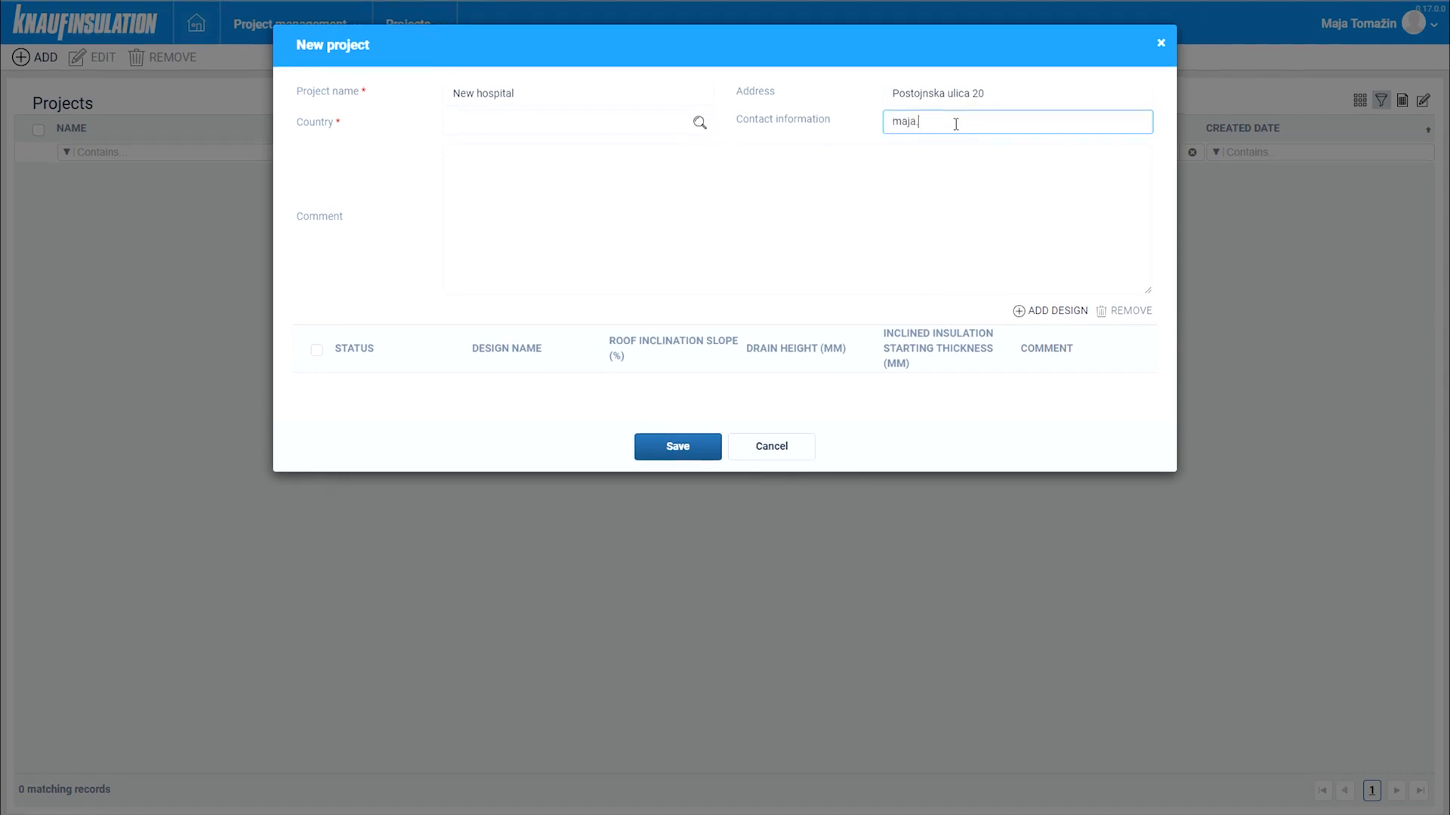
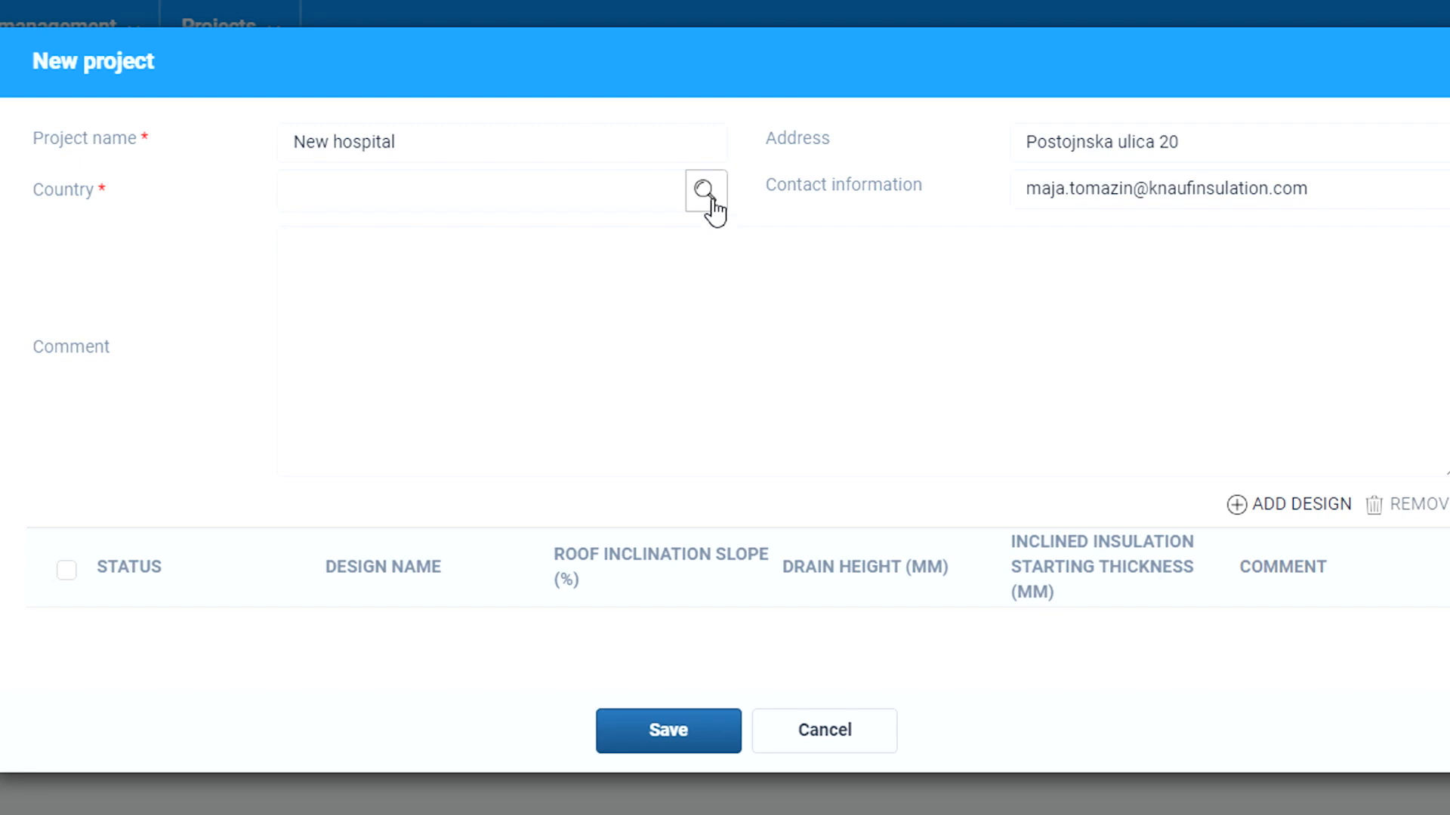
click(709, 198)
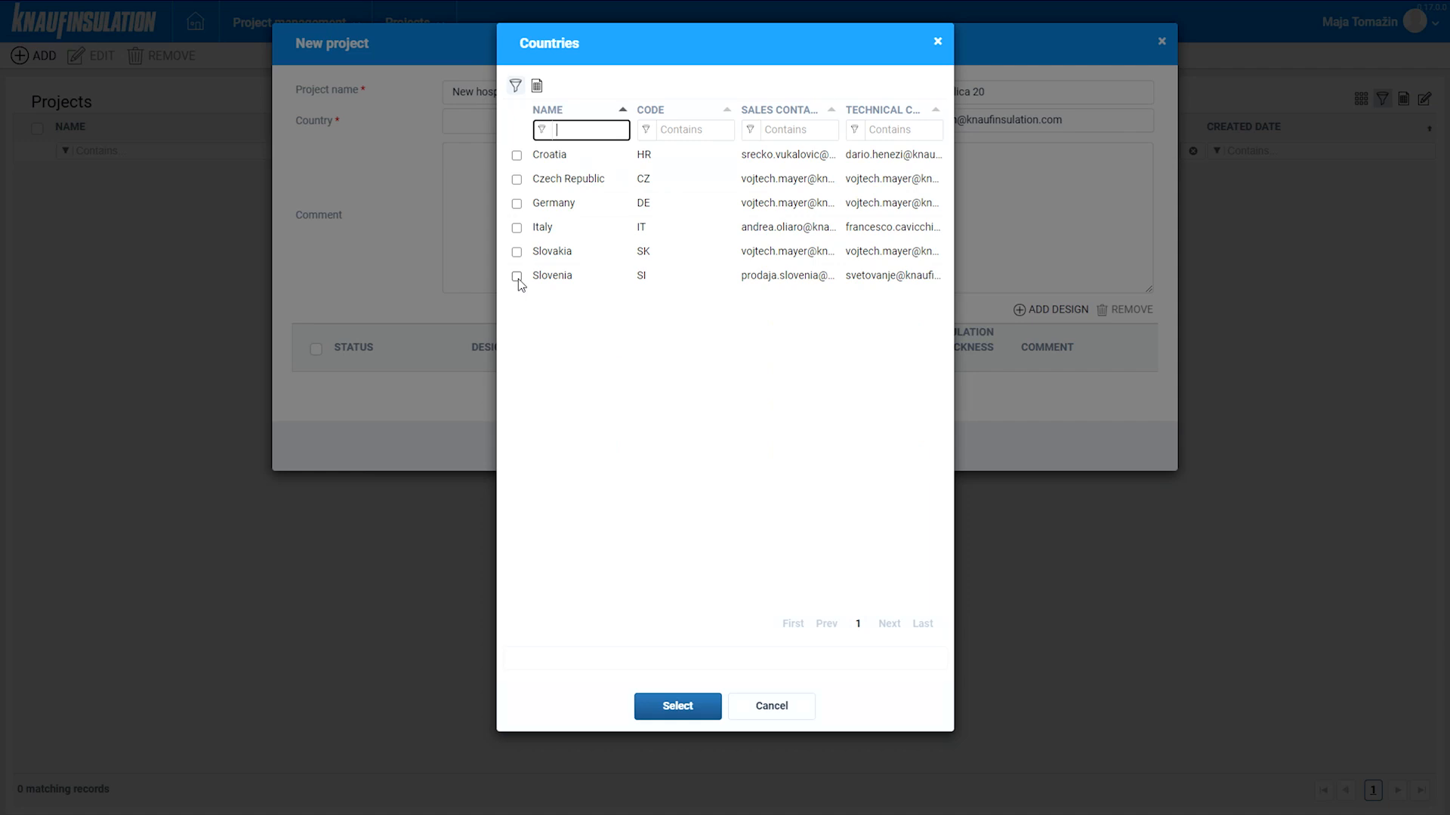
- Set Country to Slovenia and add the comment 'This project is going to get built in May 2023.'
click(400, 448)
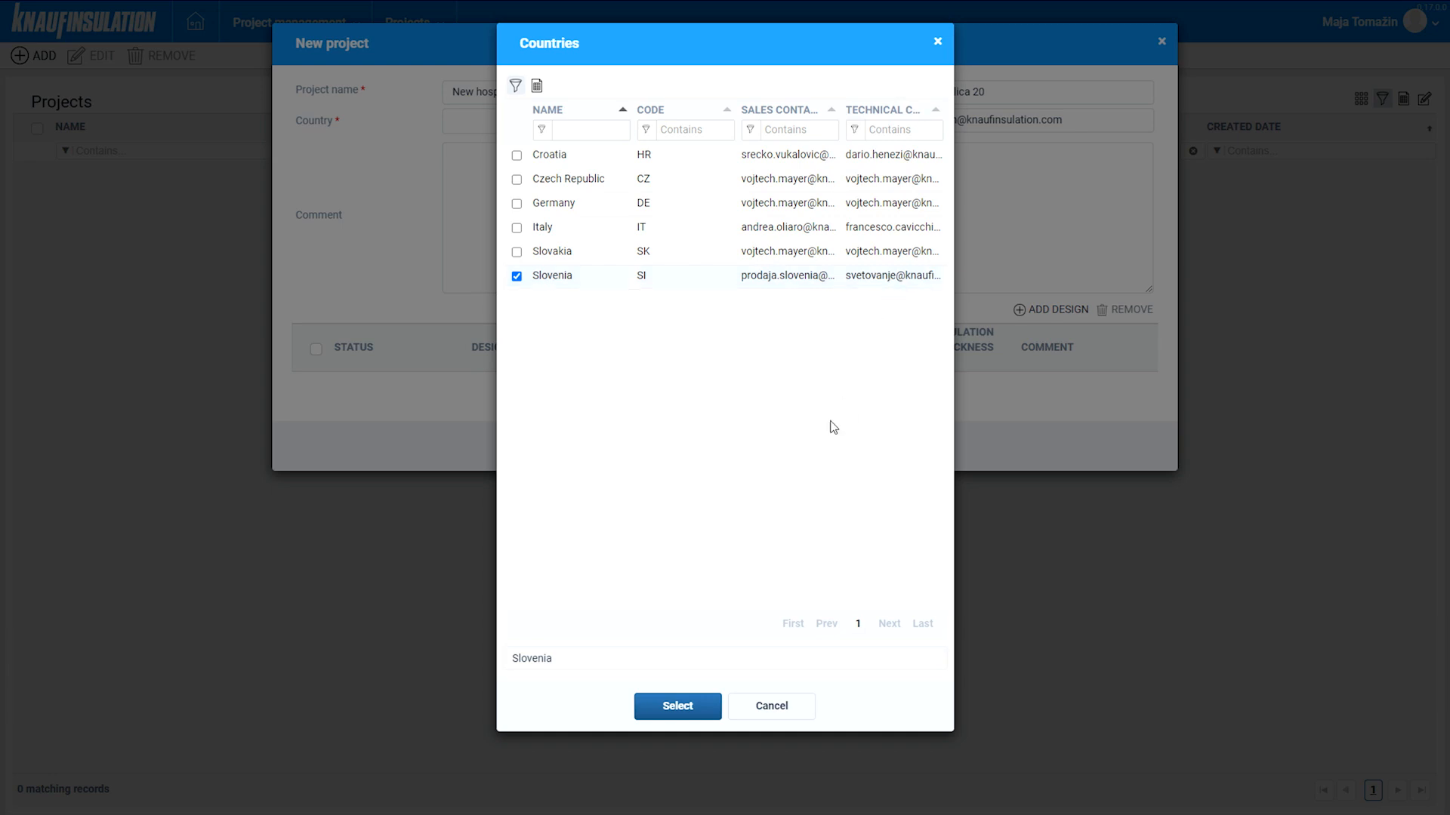
click(672, 716)
text(This project)
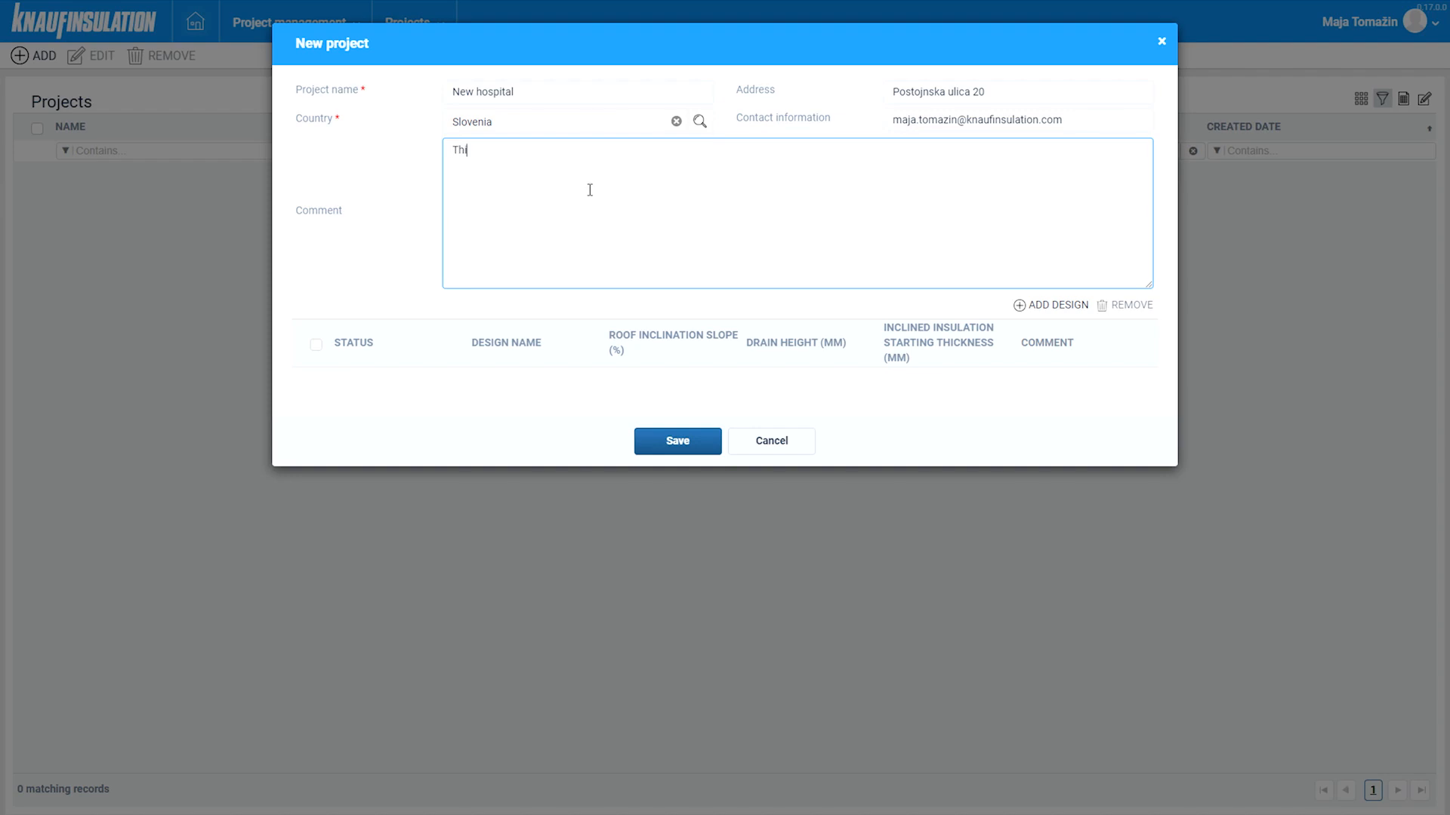
text( is going to get built in May 2023.)
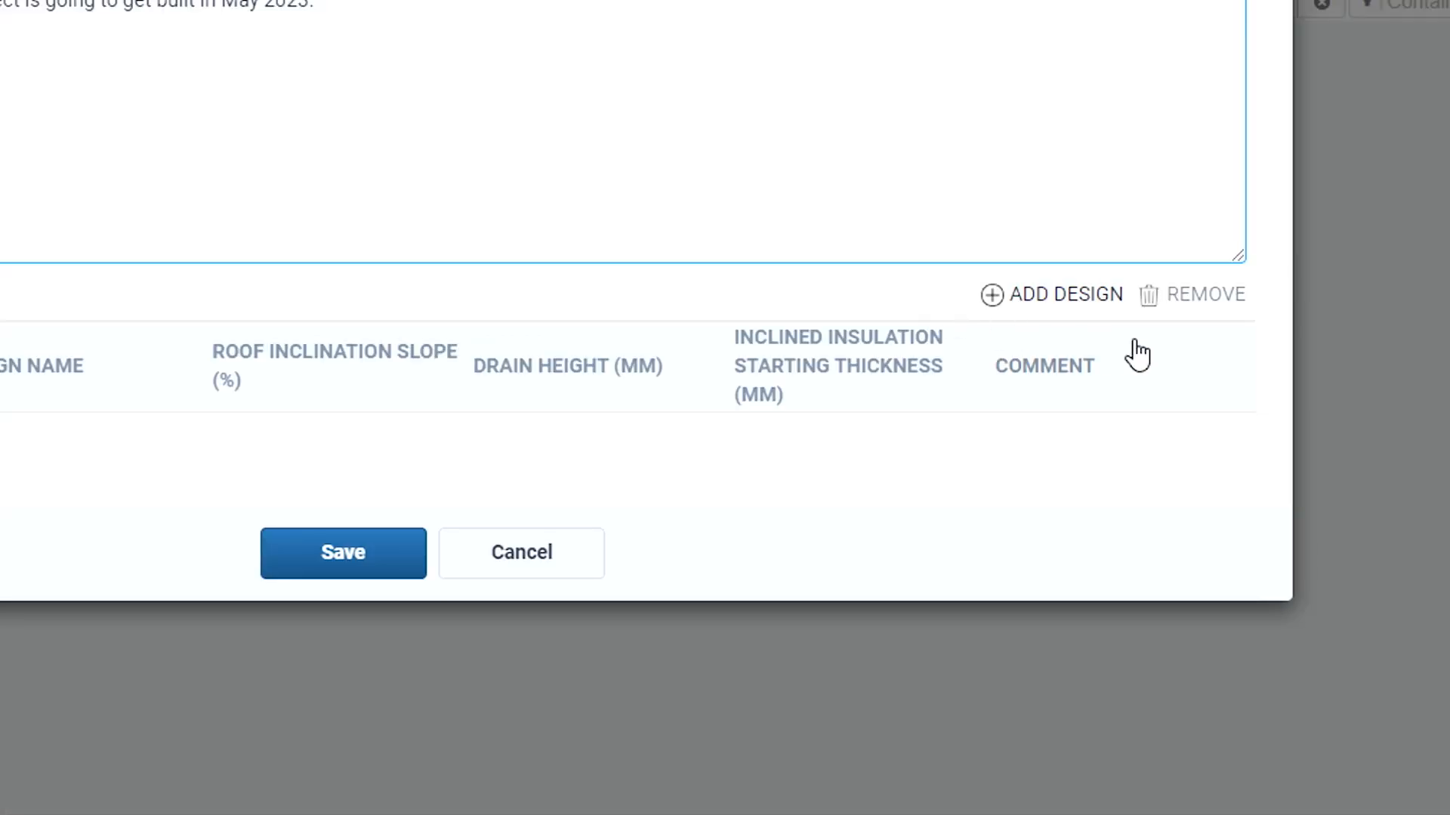
- Add a design named 'Roof number 1' with a 2% roof inclination slope
click(1070, 296)
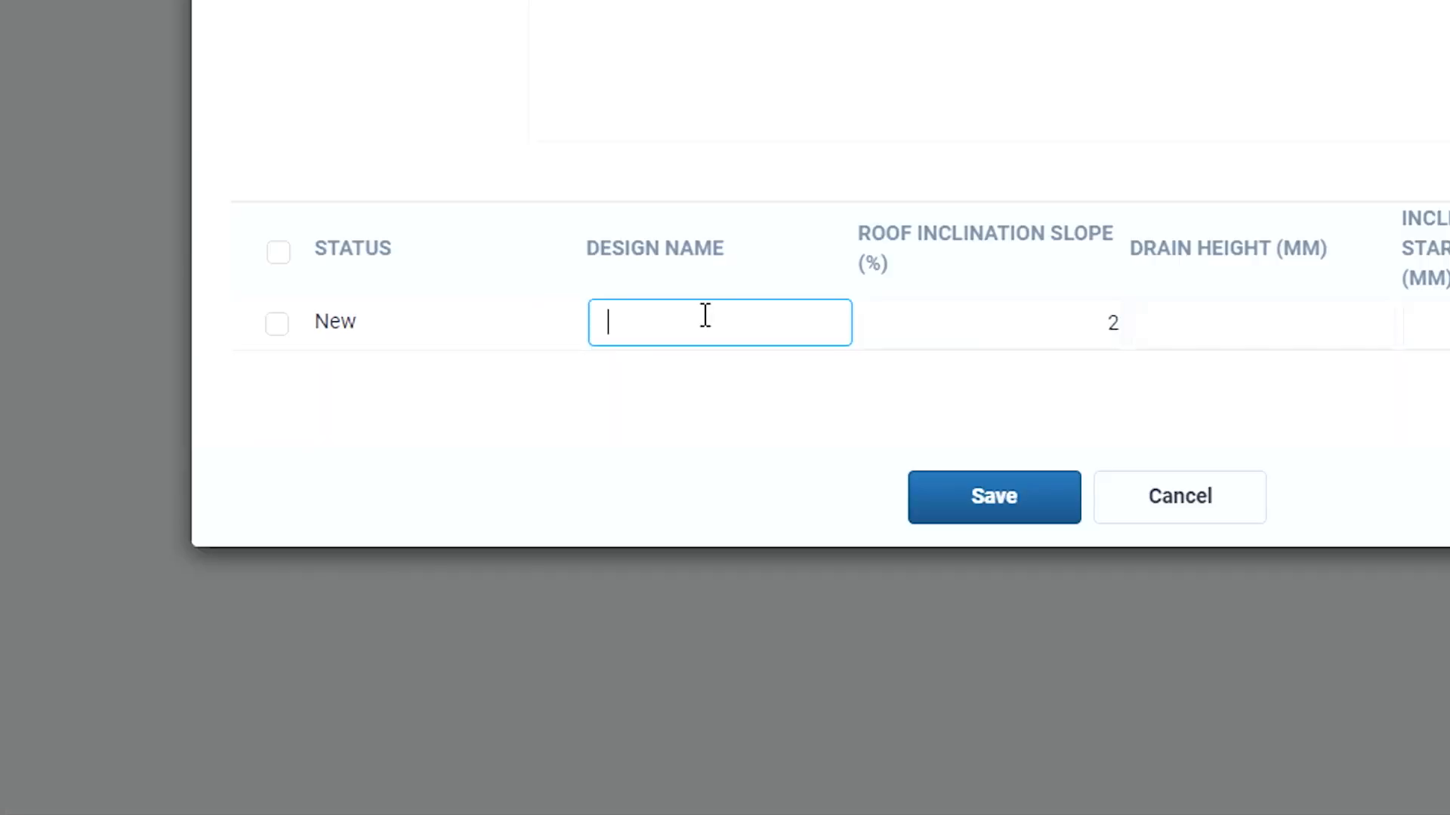
text(Roof number 1)
key(Tab)
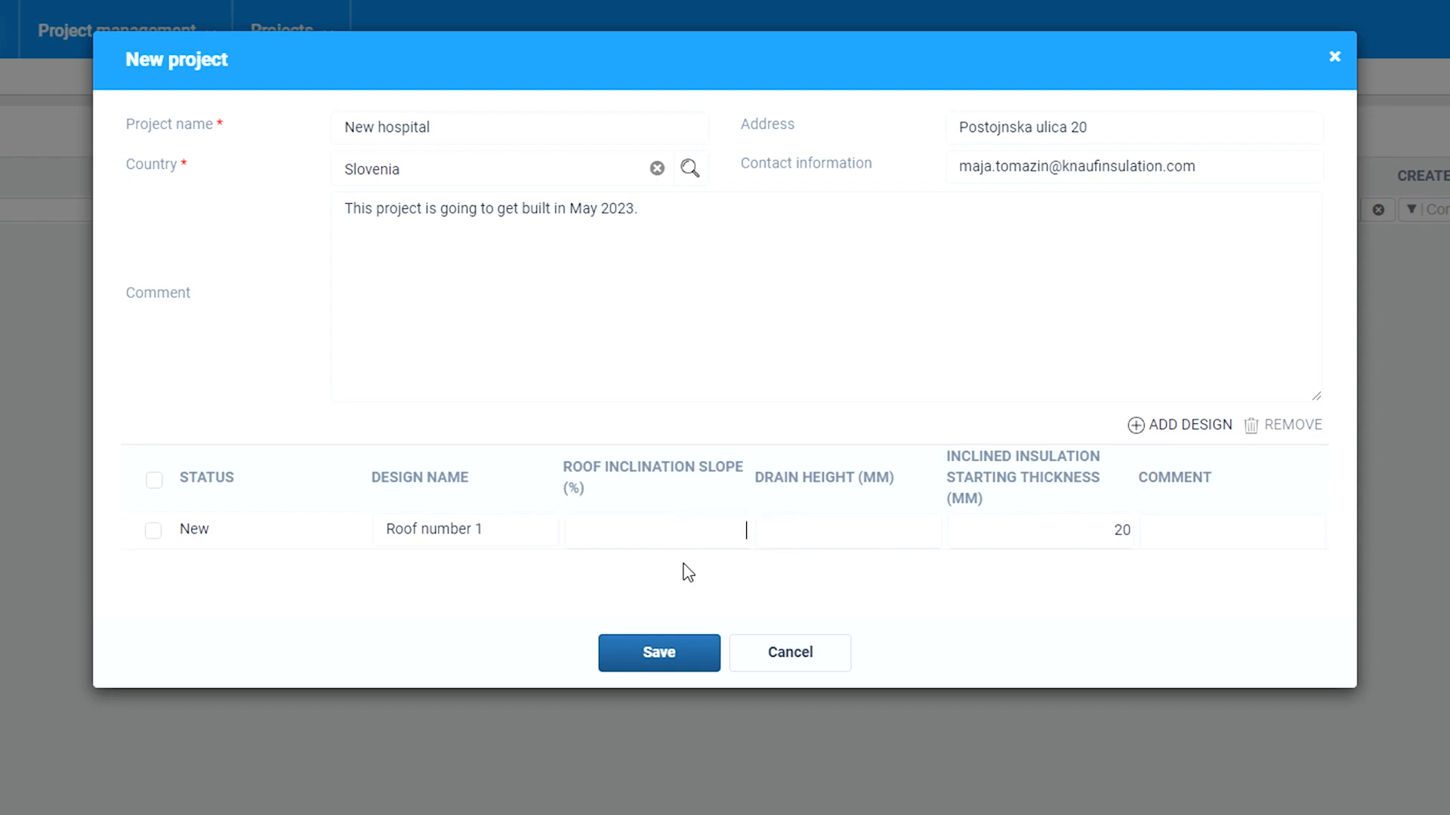
text(2)
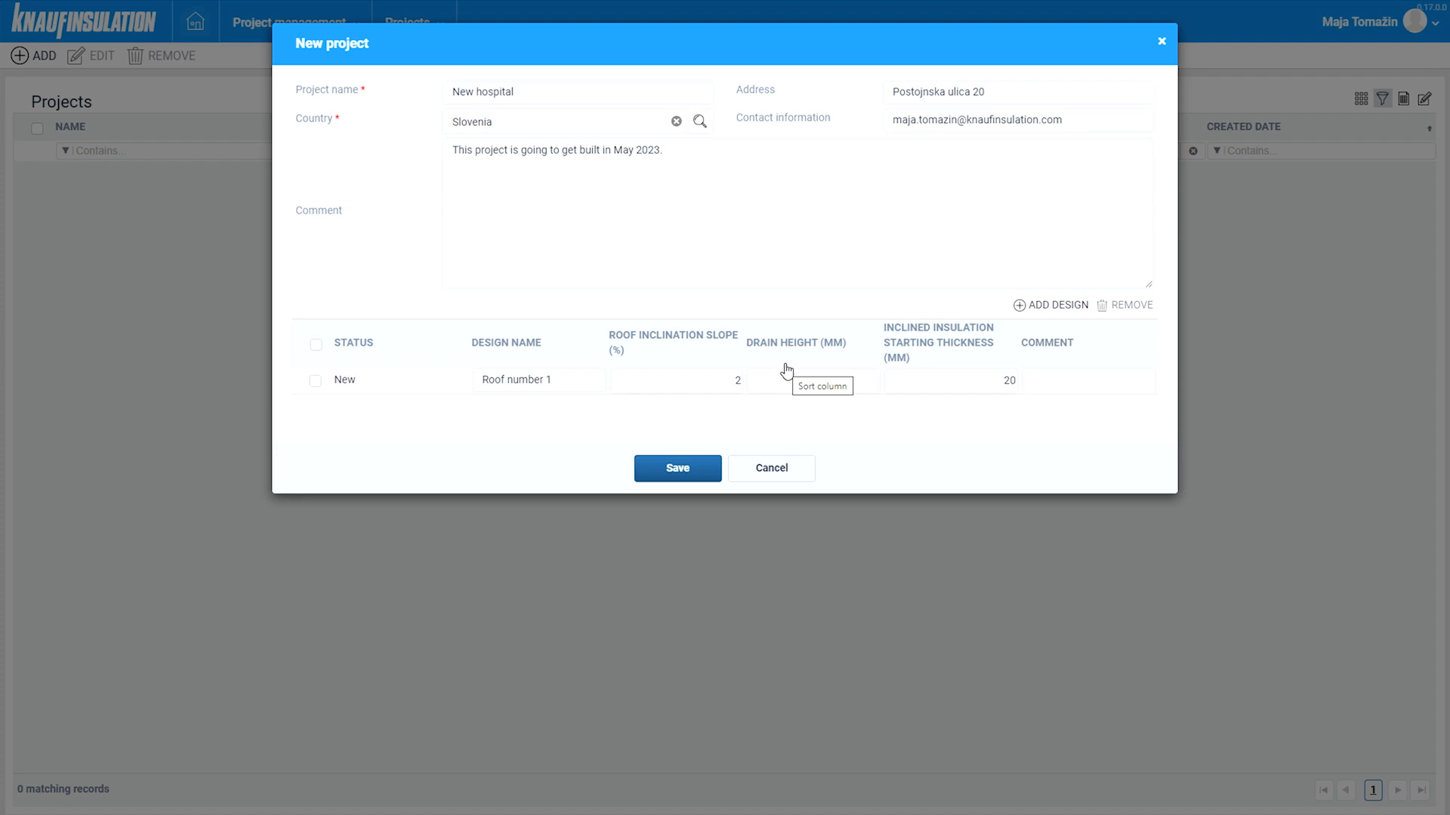
click(826, 374)
- Set the drain height to 170 mm and the starting insulation thickness to 20 mm
text(170)
click(953, 381)
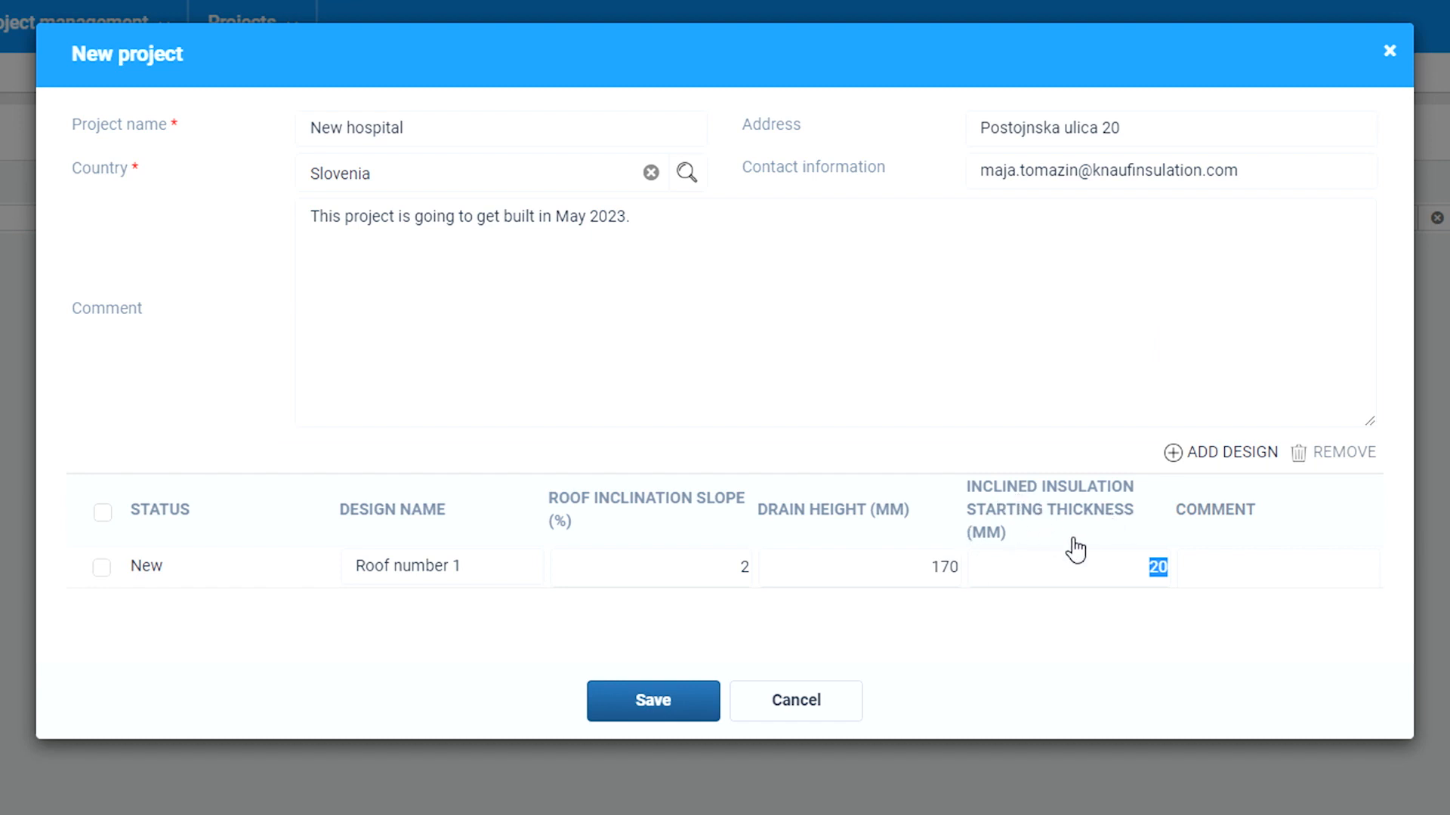
click(1155, 575)
double_click(1152, 567)
text(3)
text(0)
key(BackSpace)
key(BackSpace)
text(20)
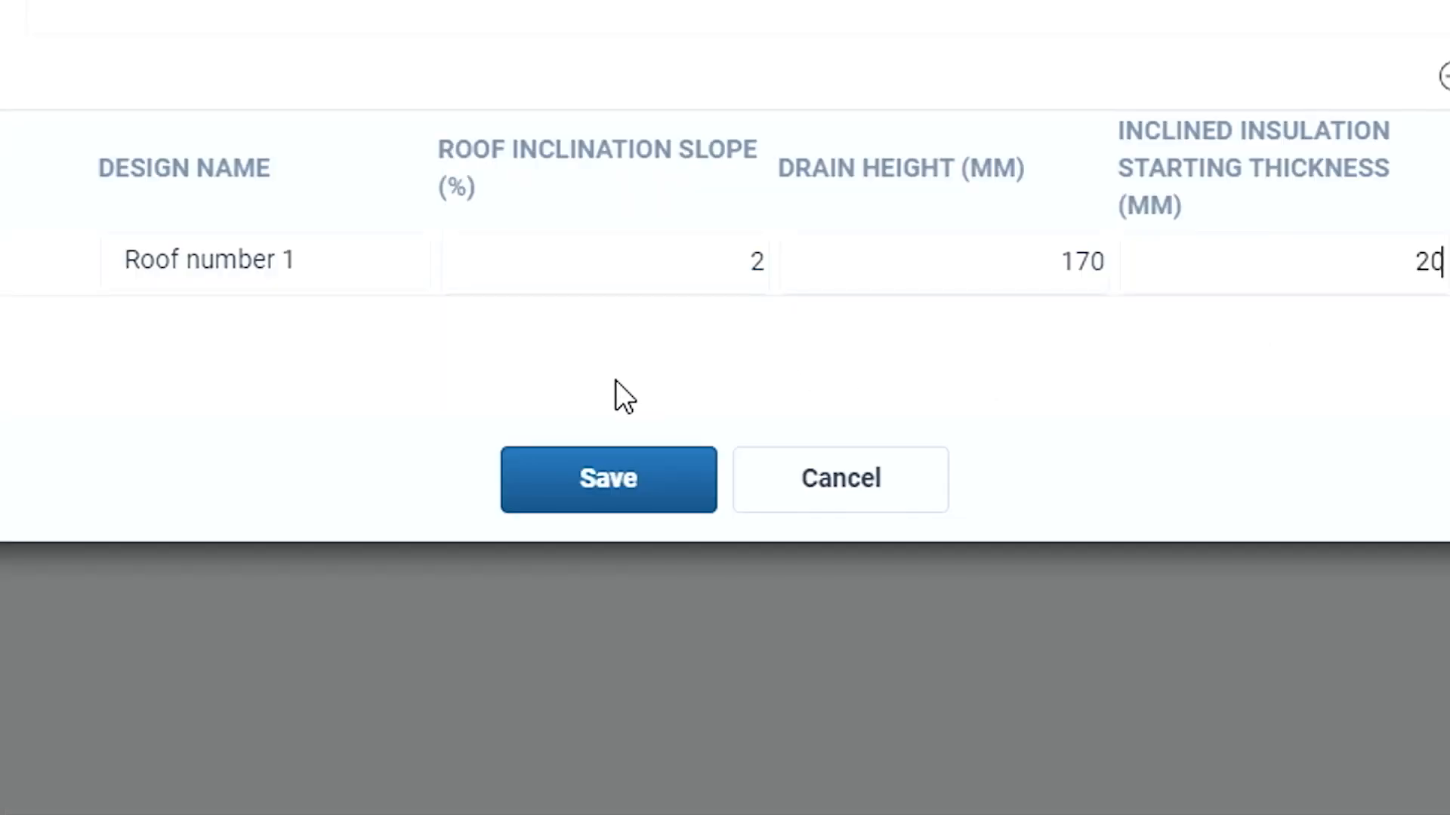
- Save the project and set Design Multiplication to 3 on the design data page
click(601, 483)
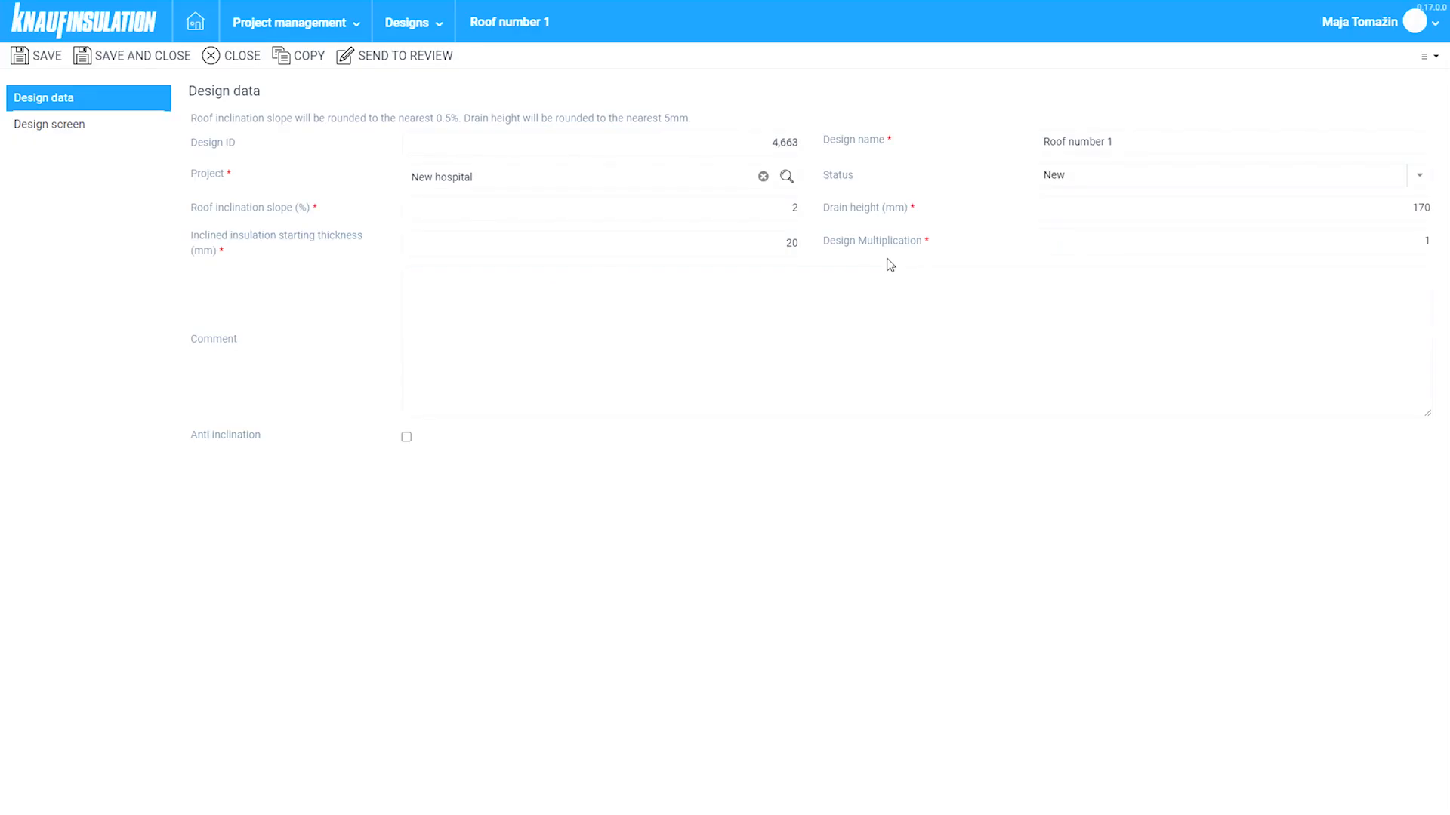
click(1382, 236)
text(3)
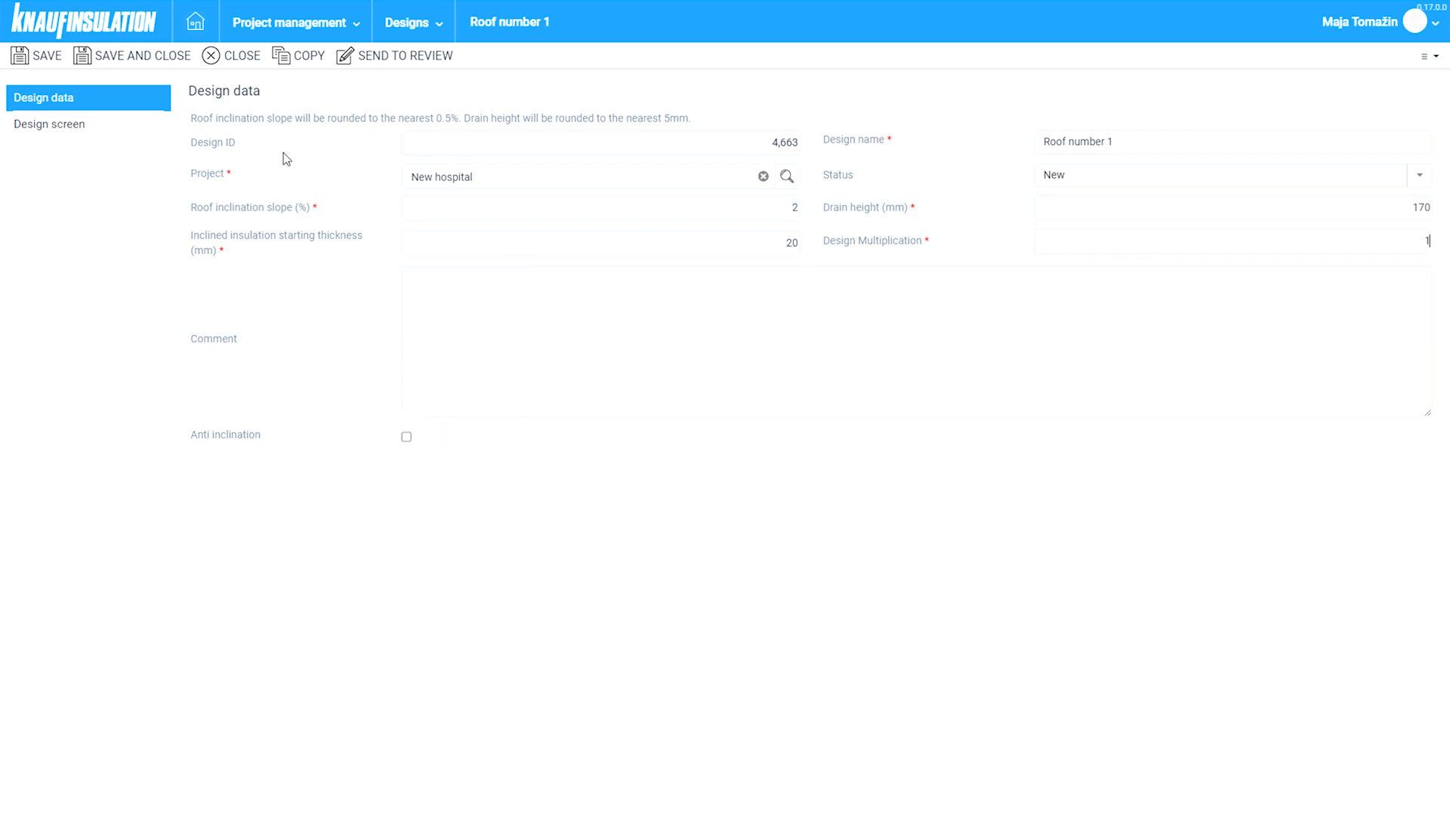
click(59, 129)
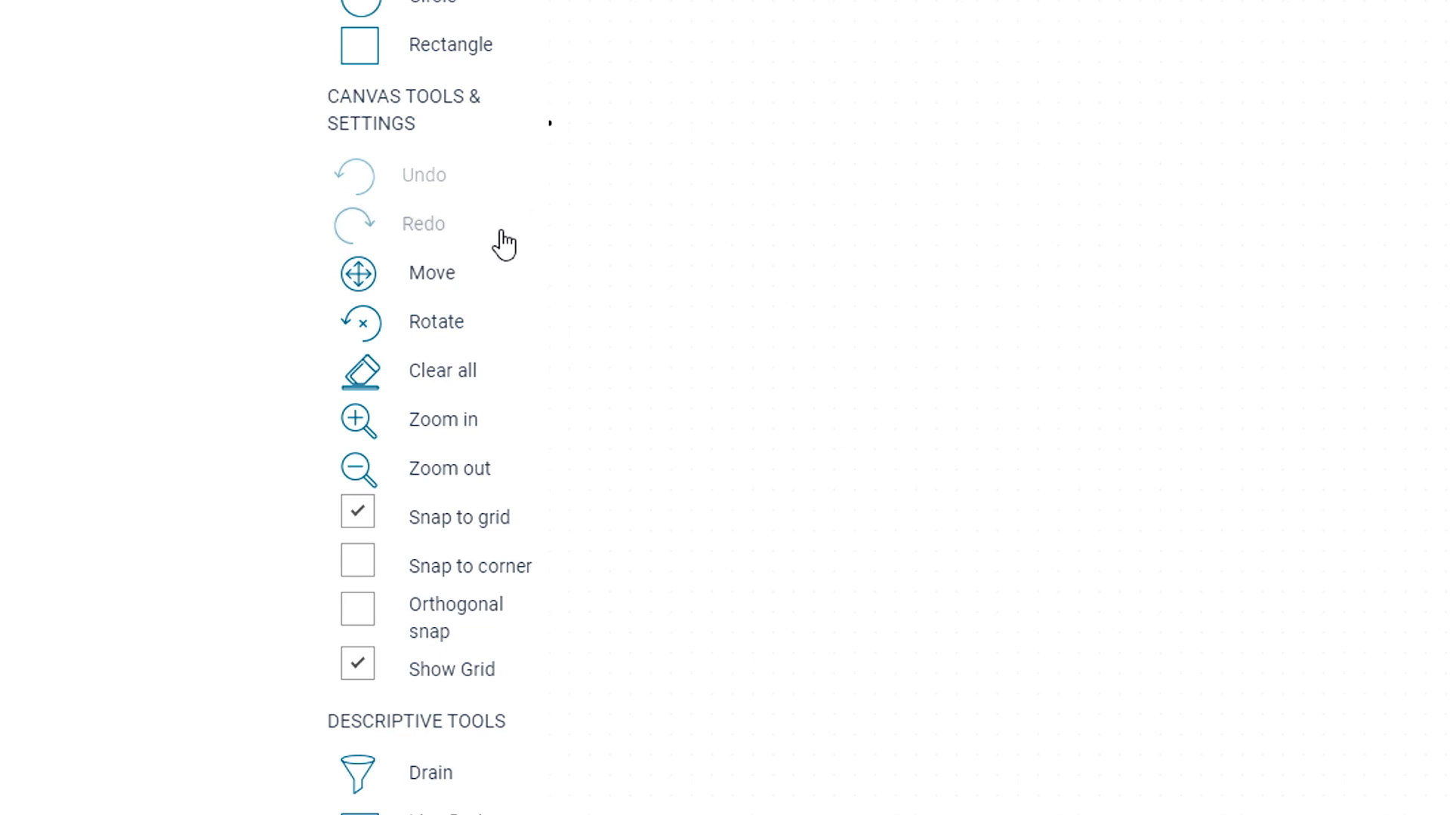
- Try out the rotate function on the empty Roof number 1 canvas
click(493, 328)
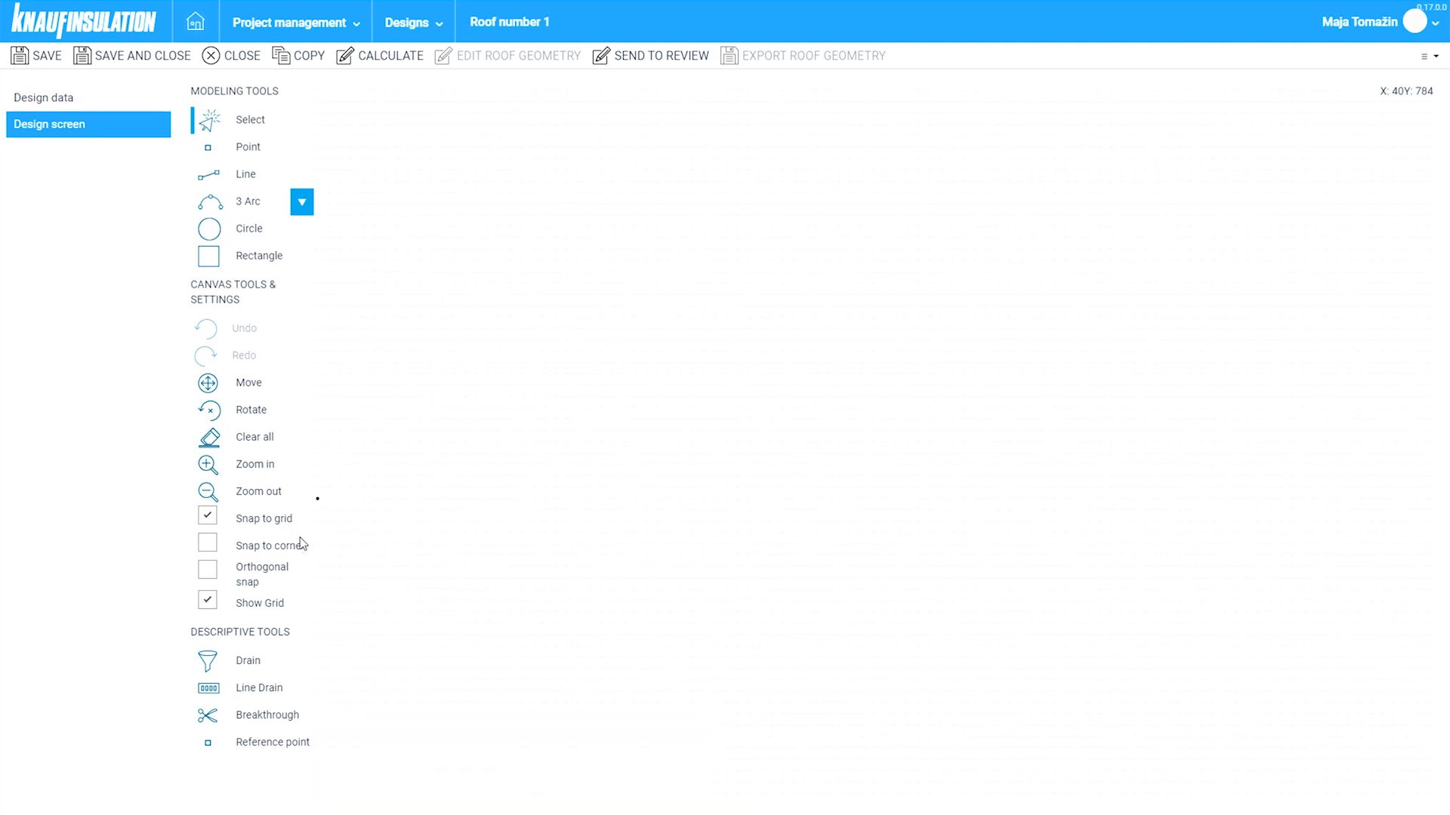
- Turn on Show Grid for the design canvas and review the modeling tools
mouse_move(311, 552)
mouse_move(283, 581)
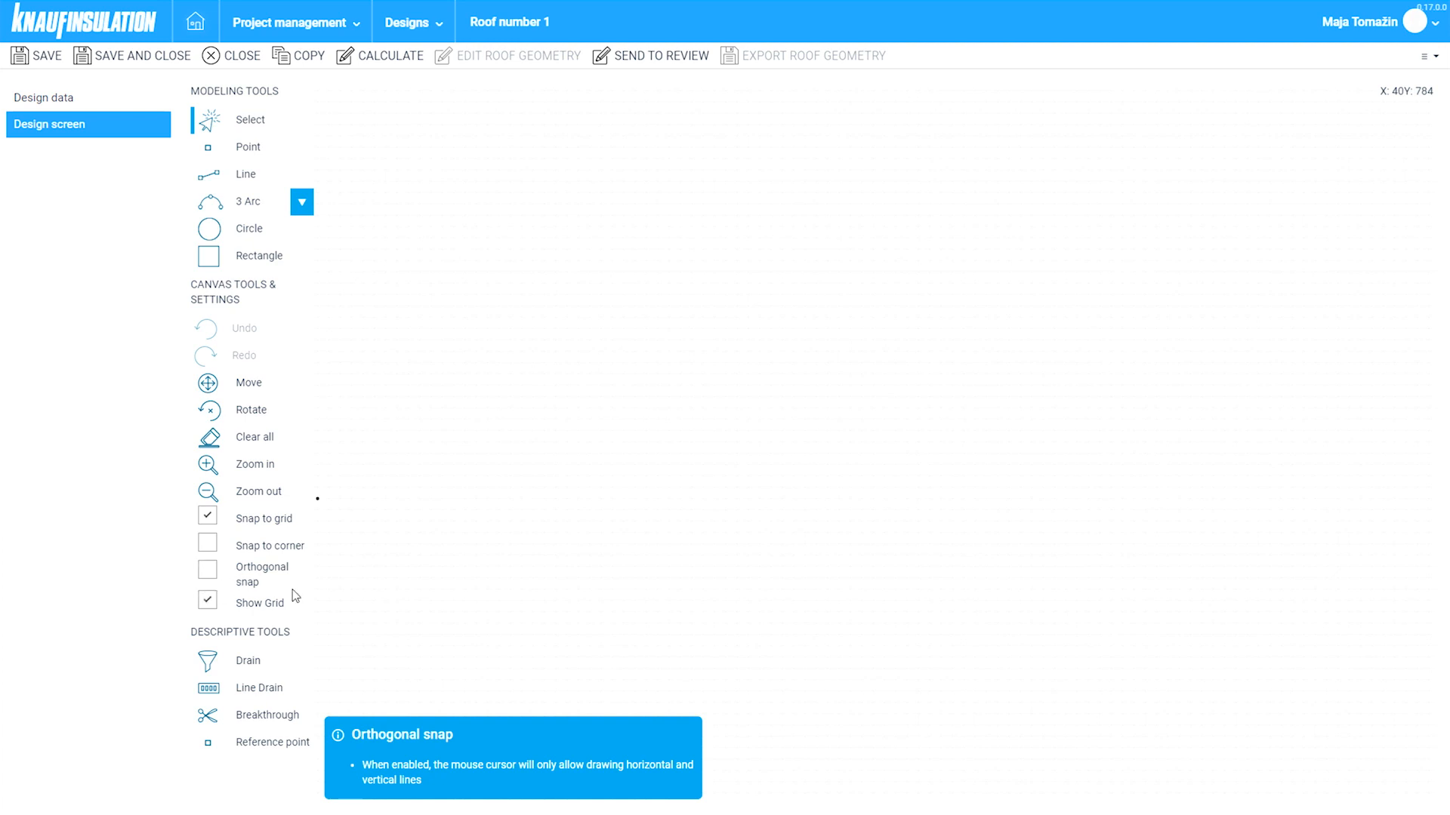
click(212, 604)
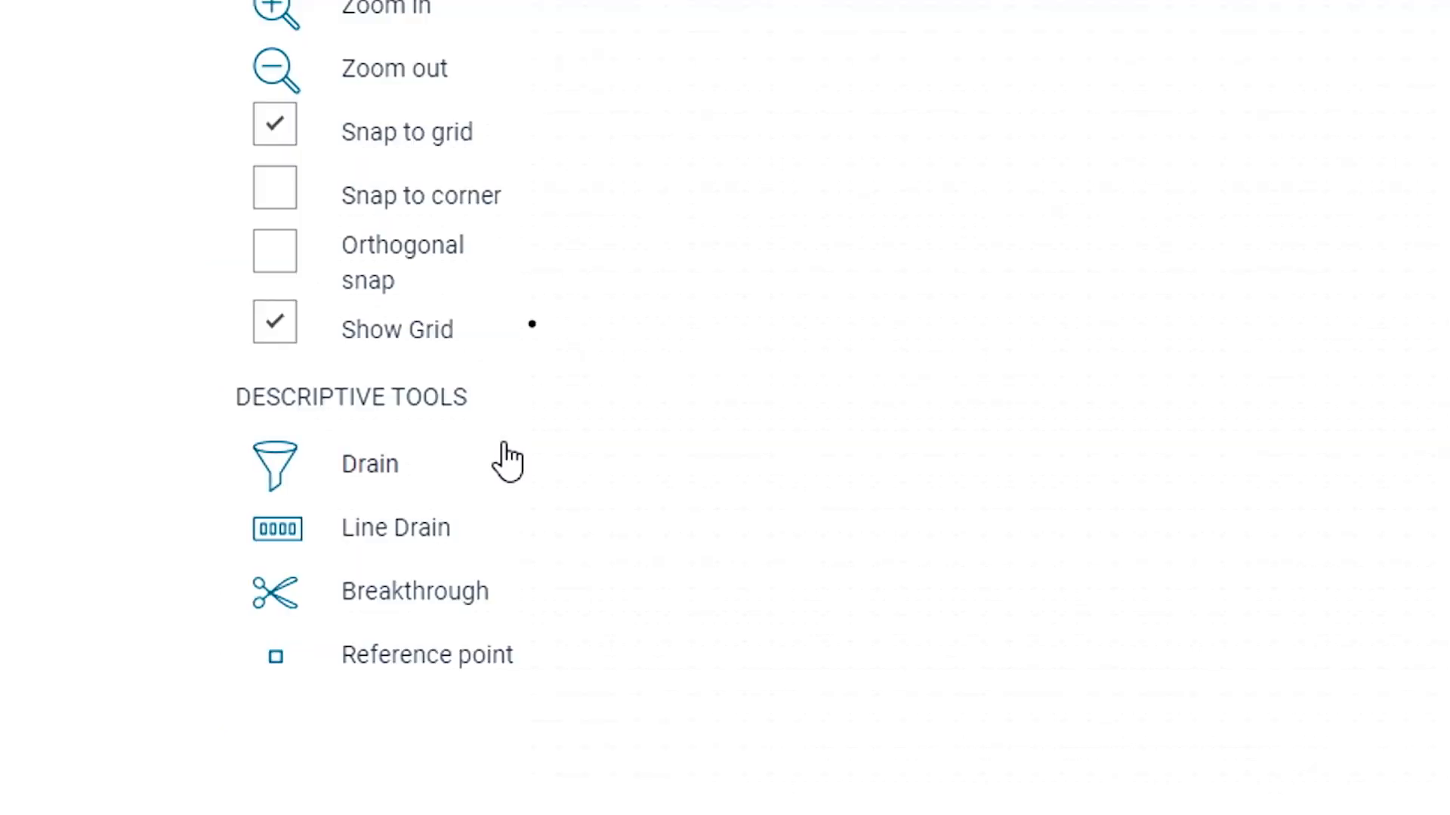
mouse_move(494, 471)
mouse_move(506, 622)
mouse_move(467, 676)
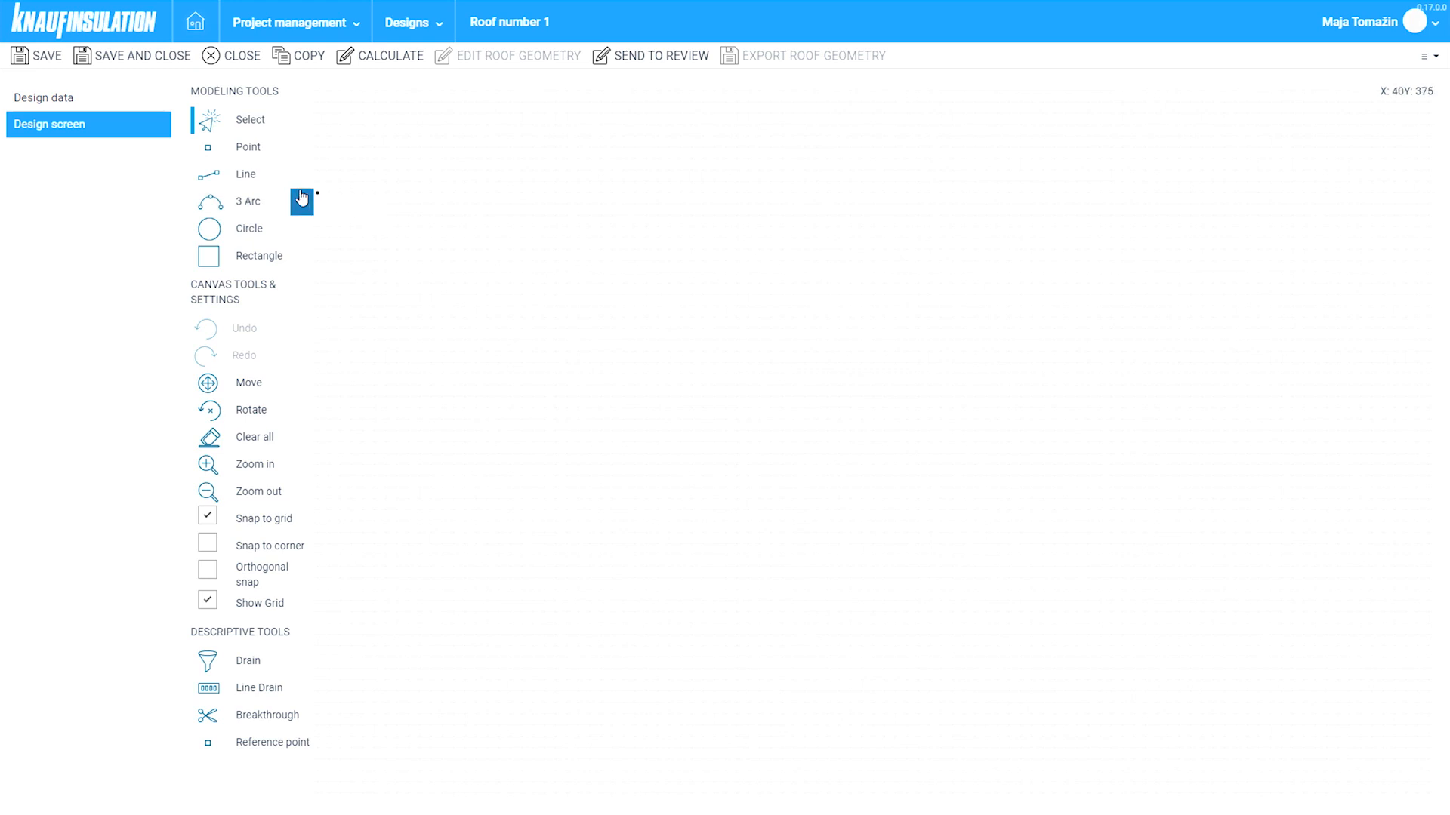
click(246, 175)
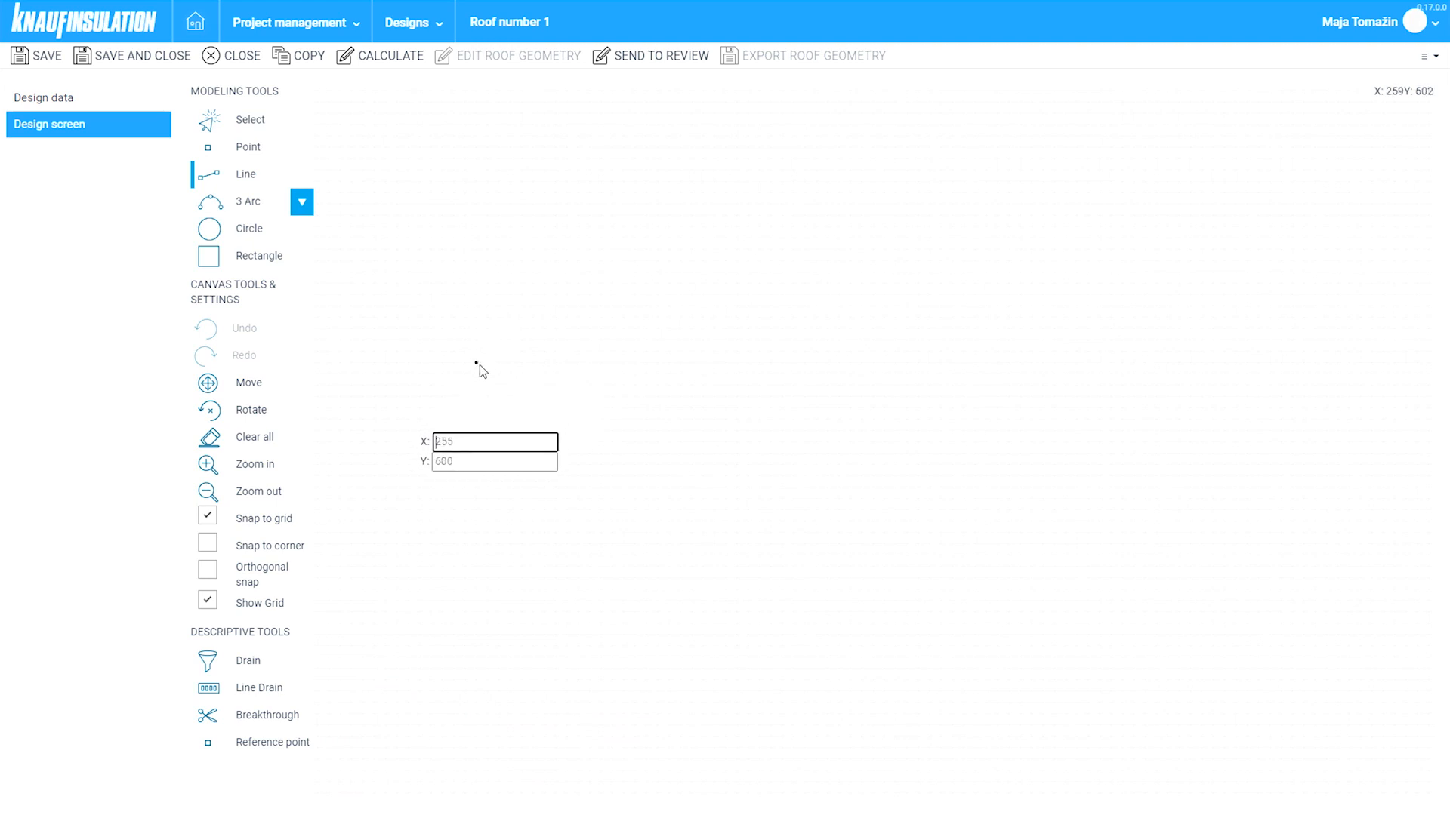
- Draw the first roof edge, 12 m long at angle 0
click(478, 365)
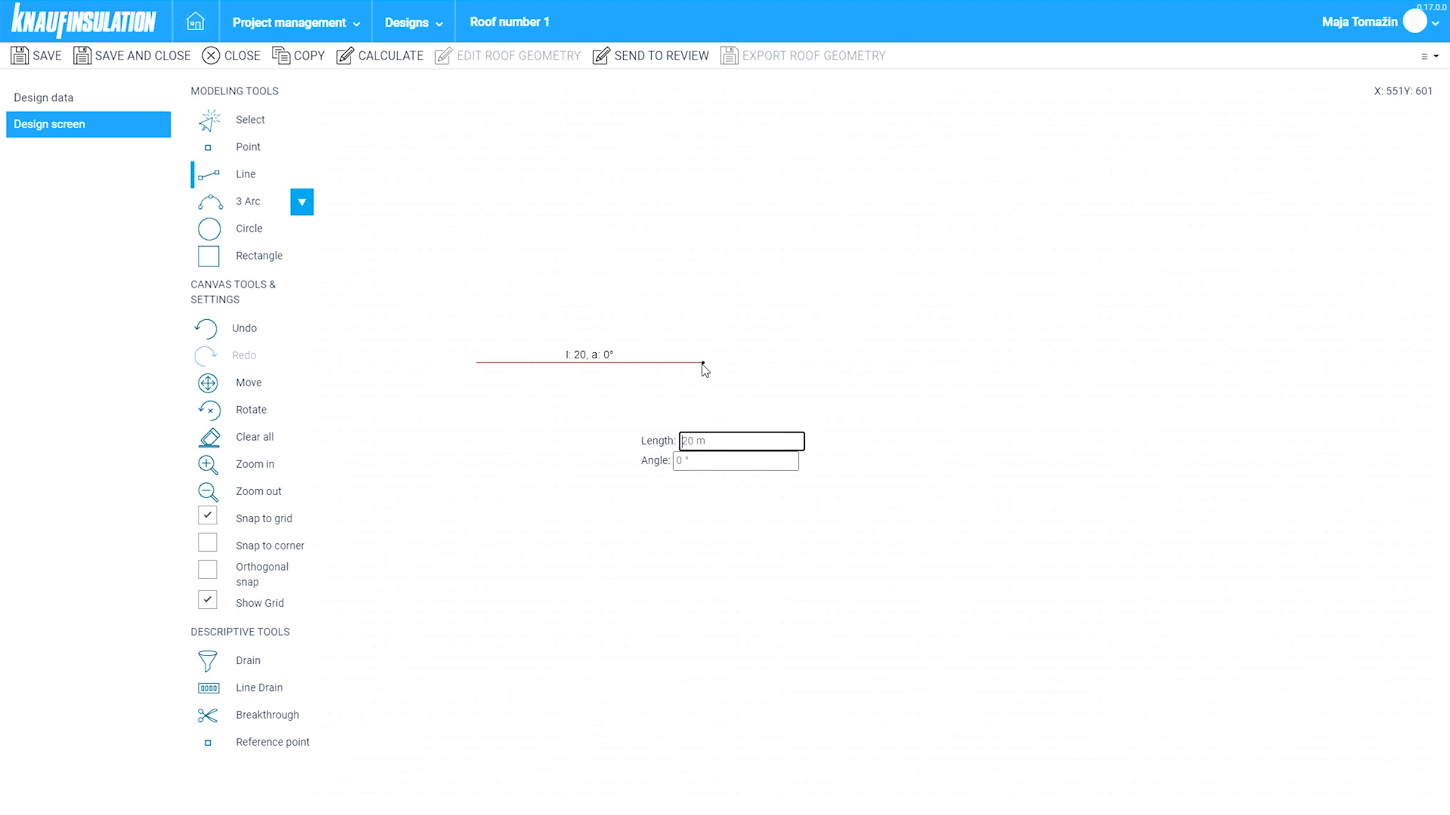
text(12)
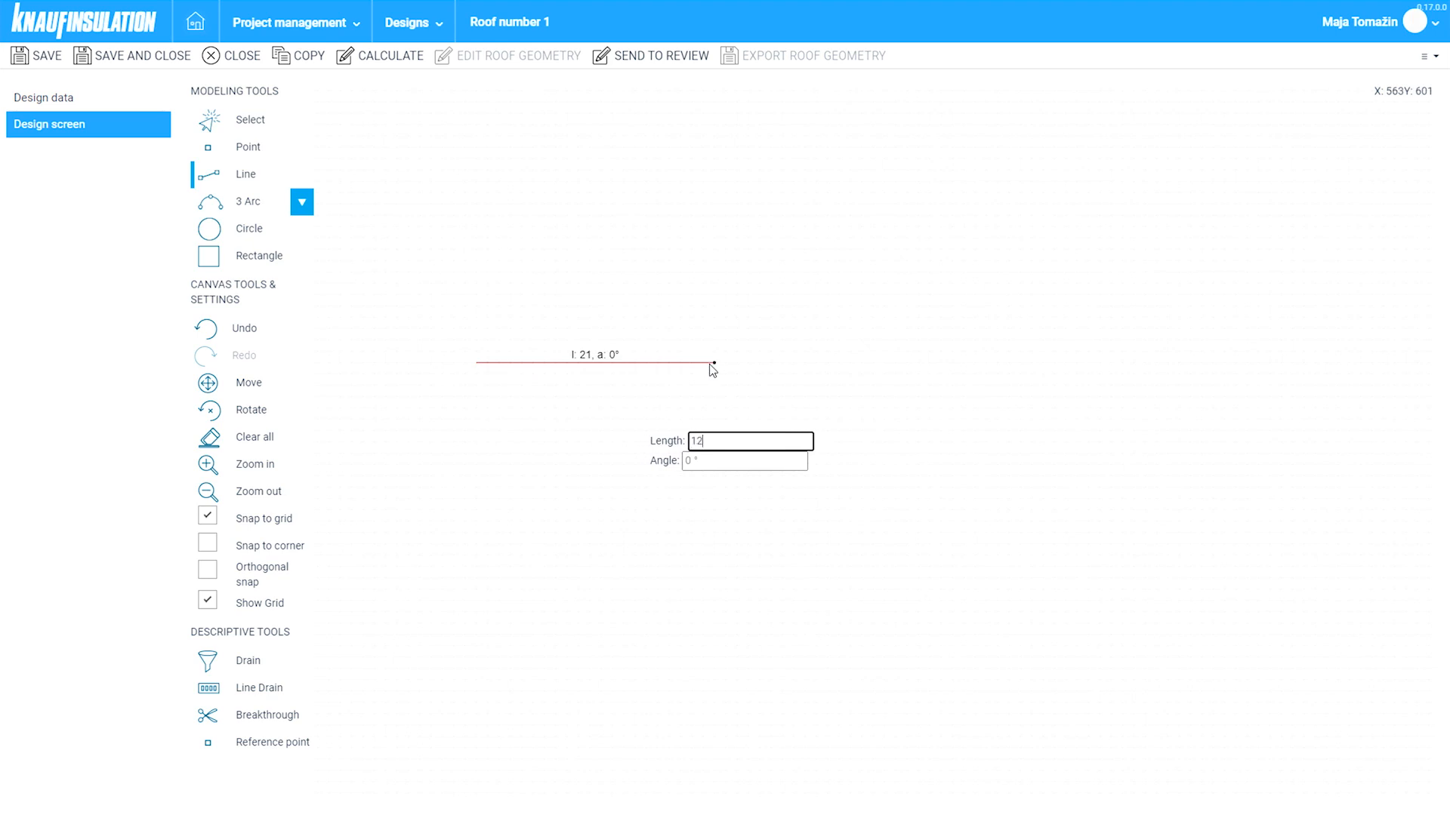
key(Tab)
text(0)
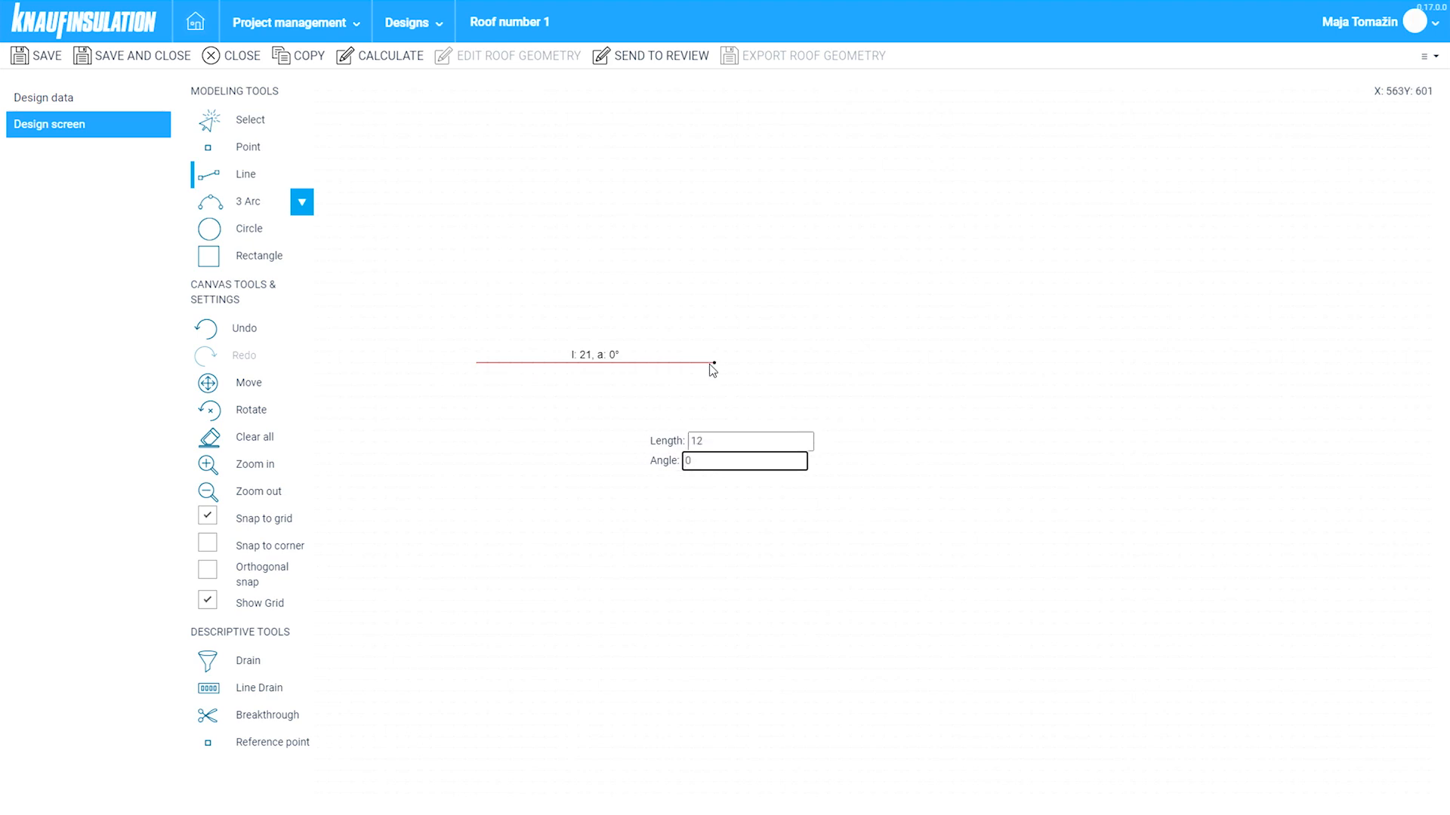
key(Return)
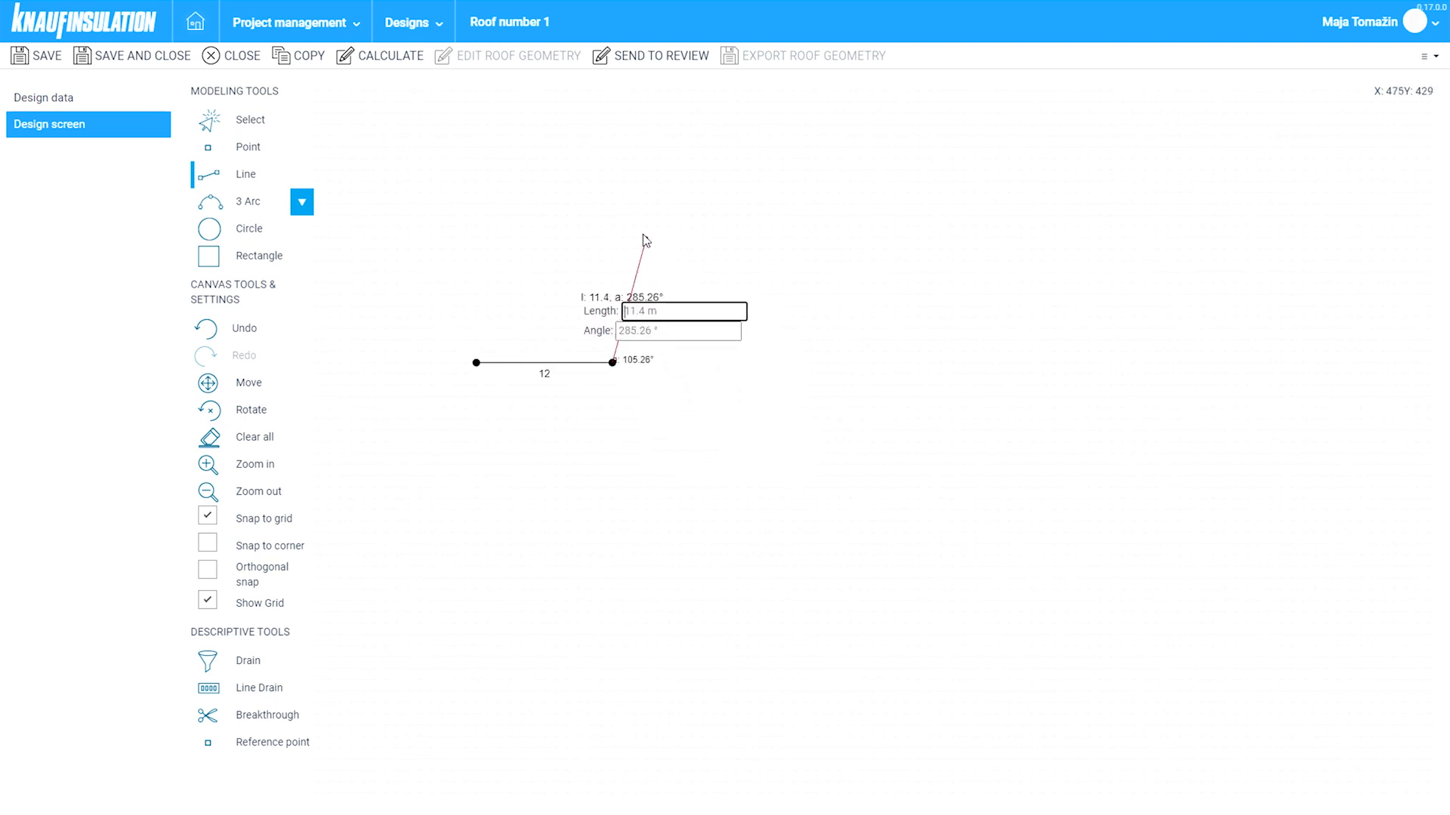
scroll(627, 236, up, 2)
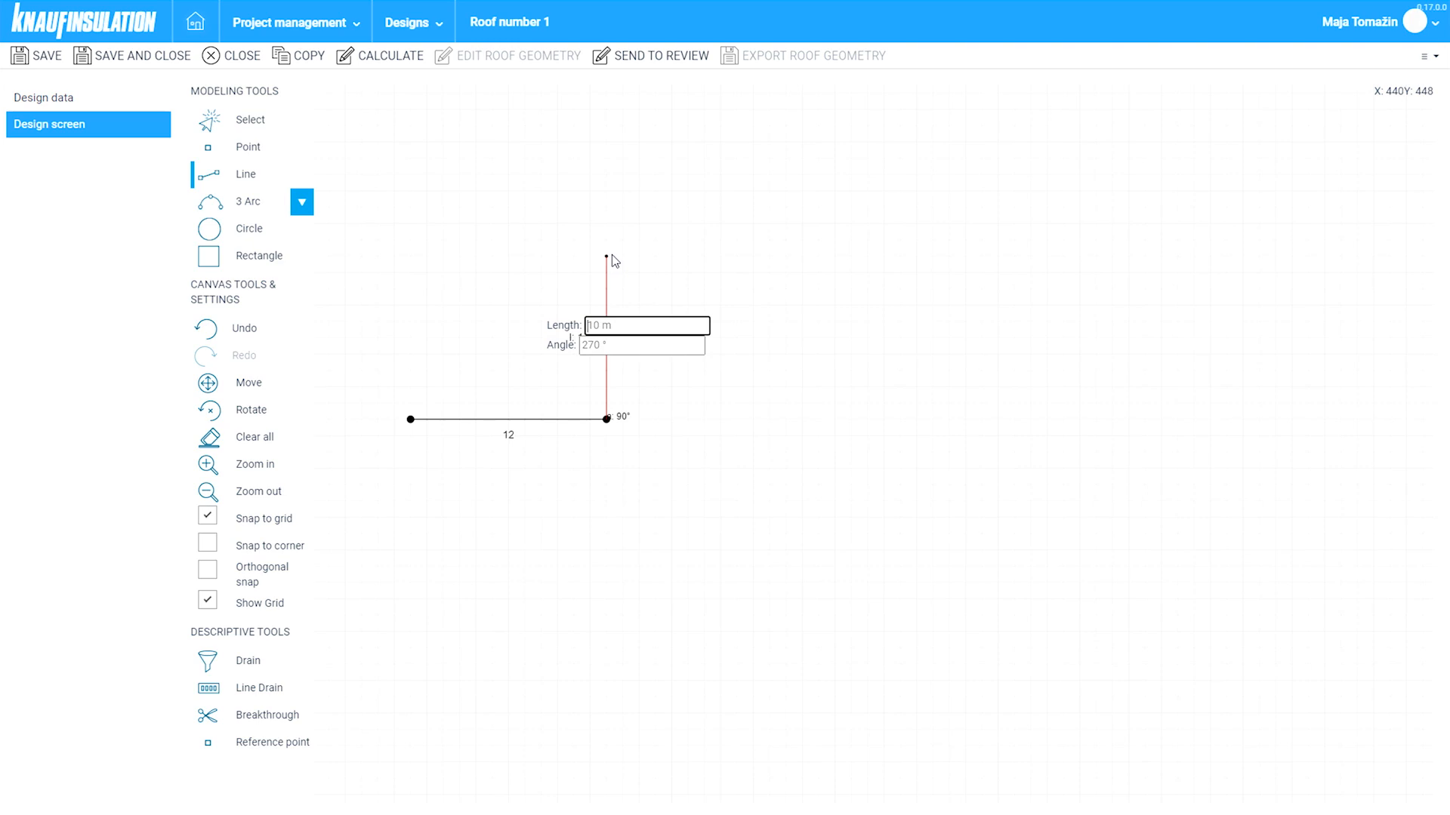
- Add the 10 m and 12 m edges and close the outline at the starting corner
text(10)
key(Tab)
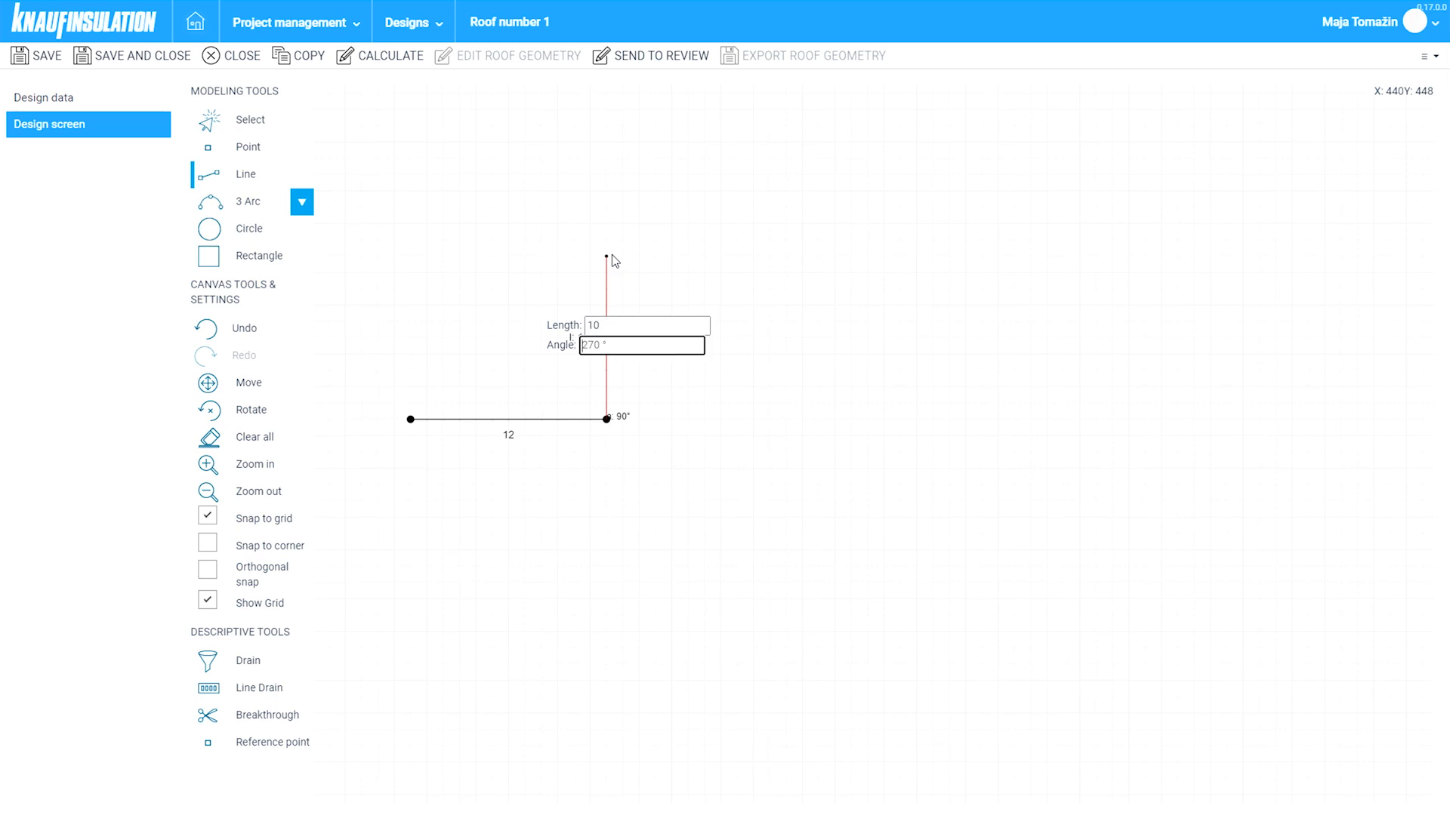
key(Return)
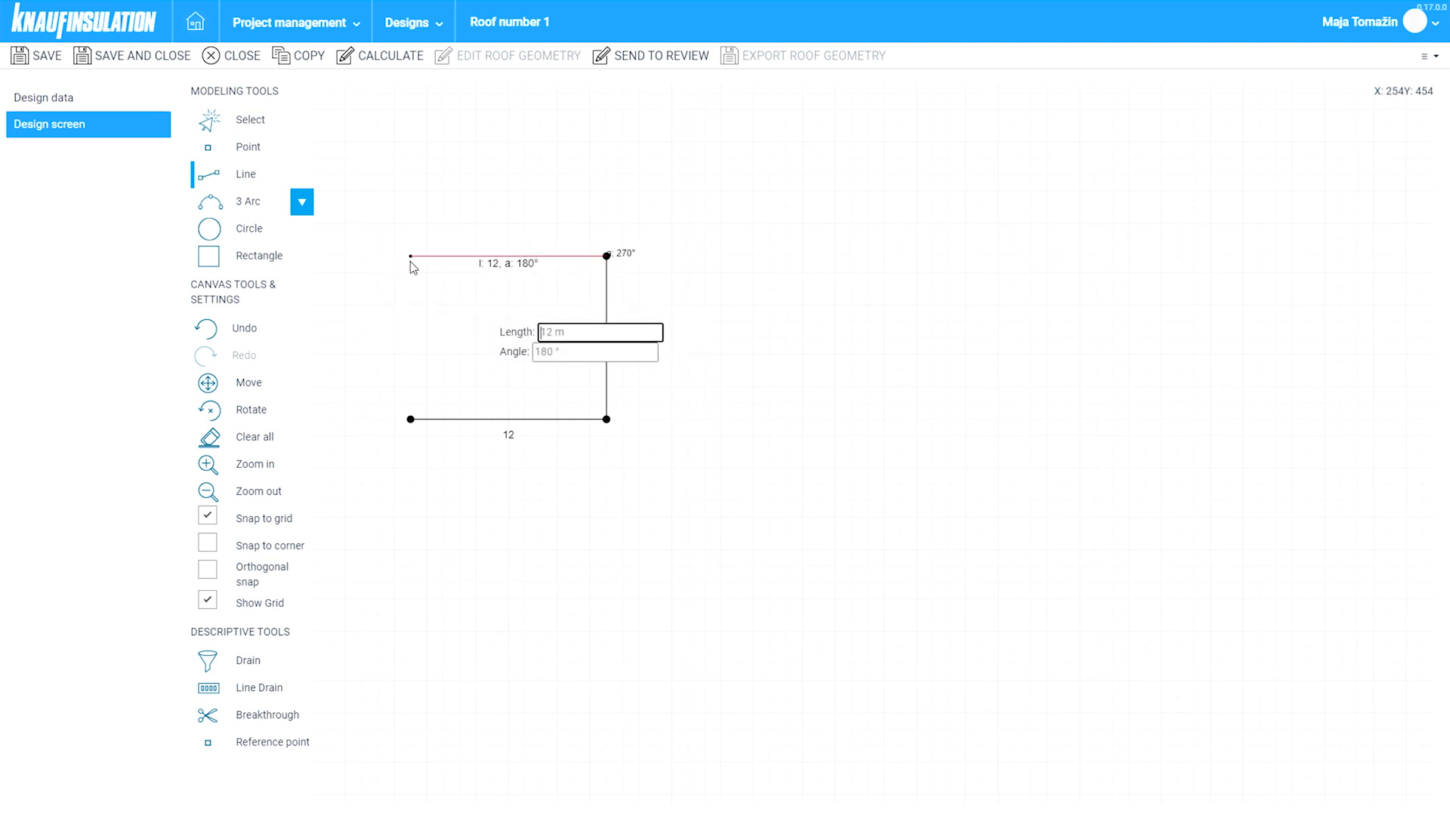
text(12)
key(Tab)
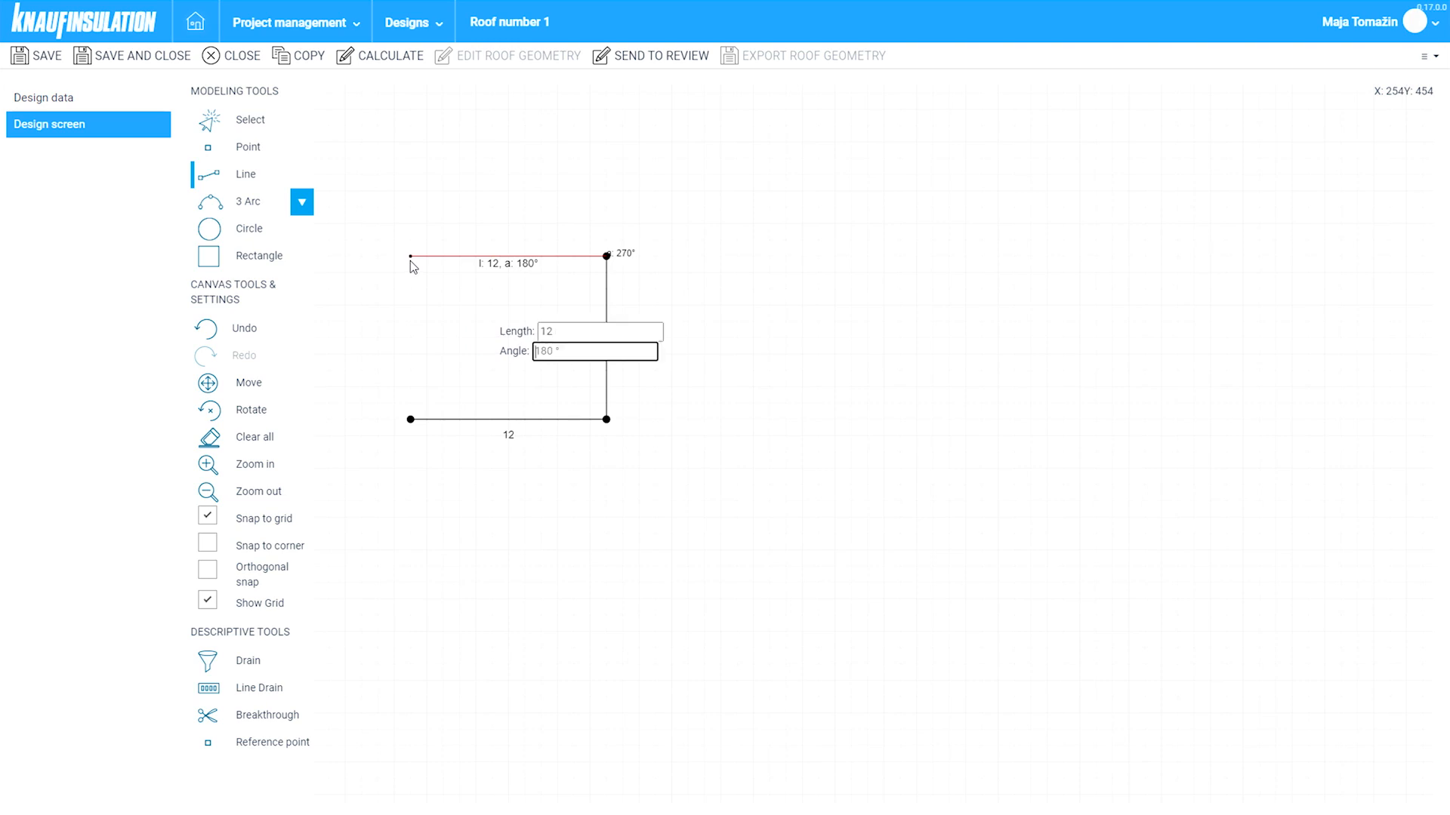
key(Return)
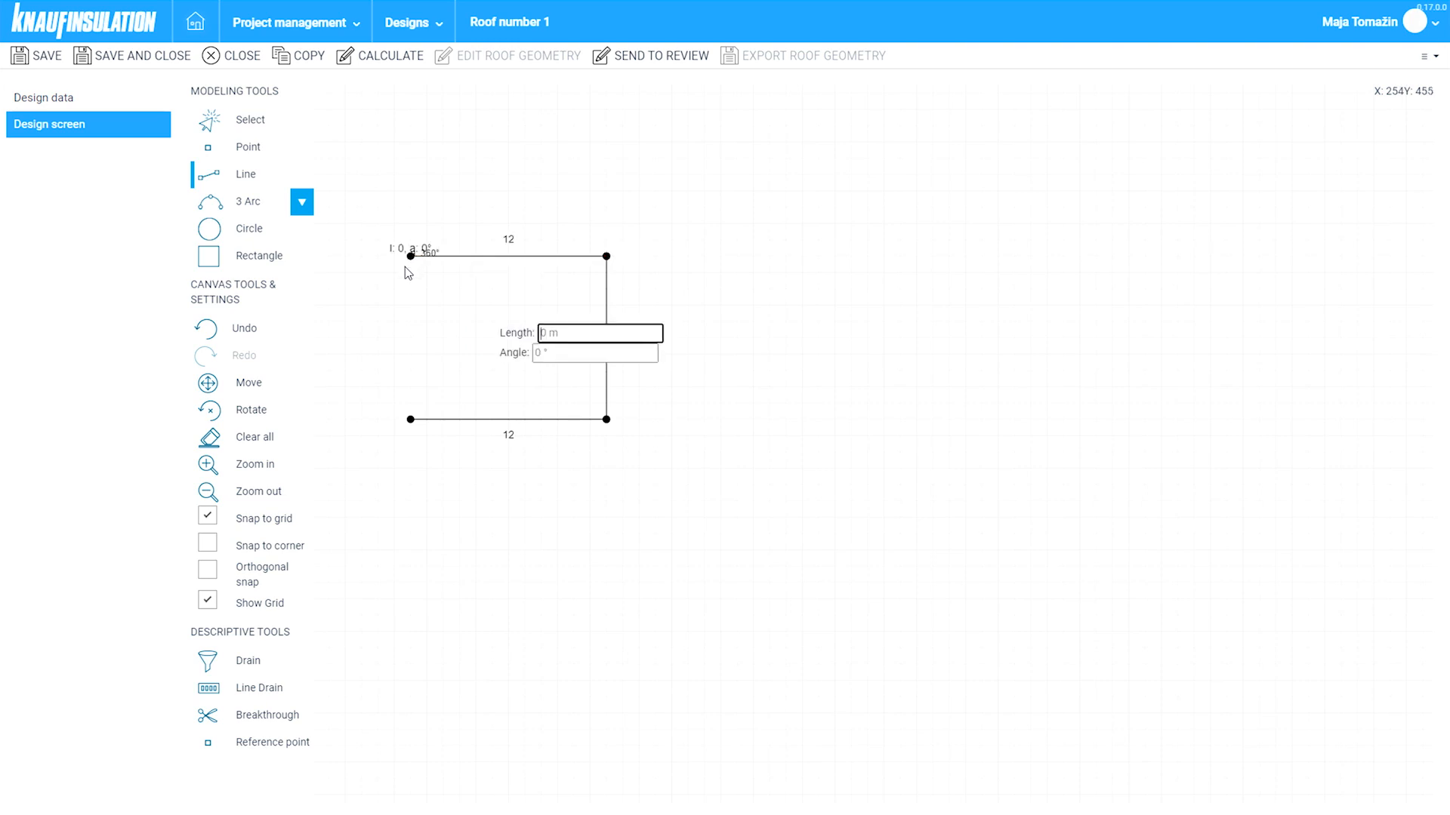
click(411, 419)
scroll(342, 291, up, 2)
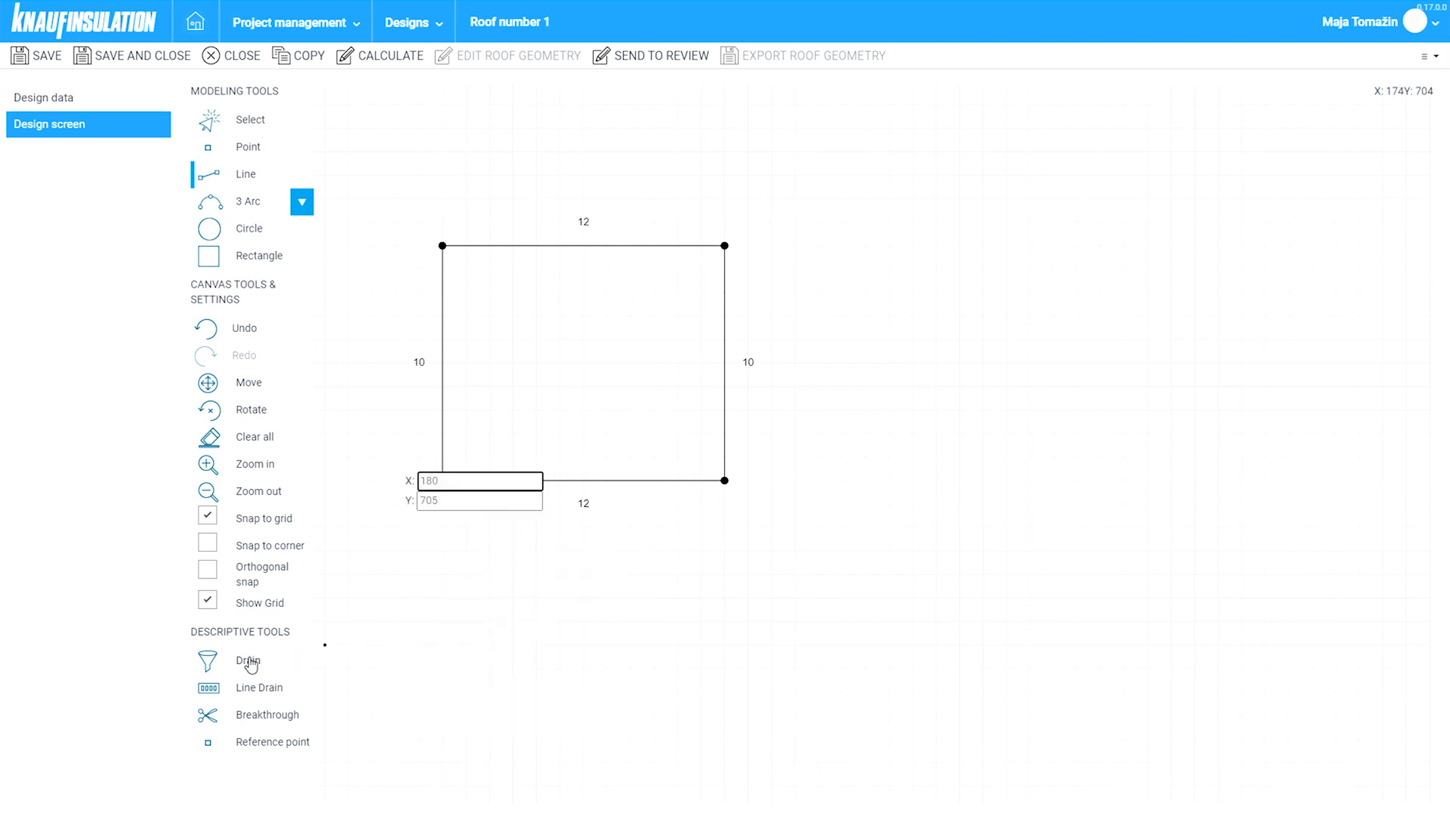
- Snap to corners instead of the grid and place a drain at 3, 5 from the bottom-left corner
click(250, 663)
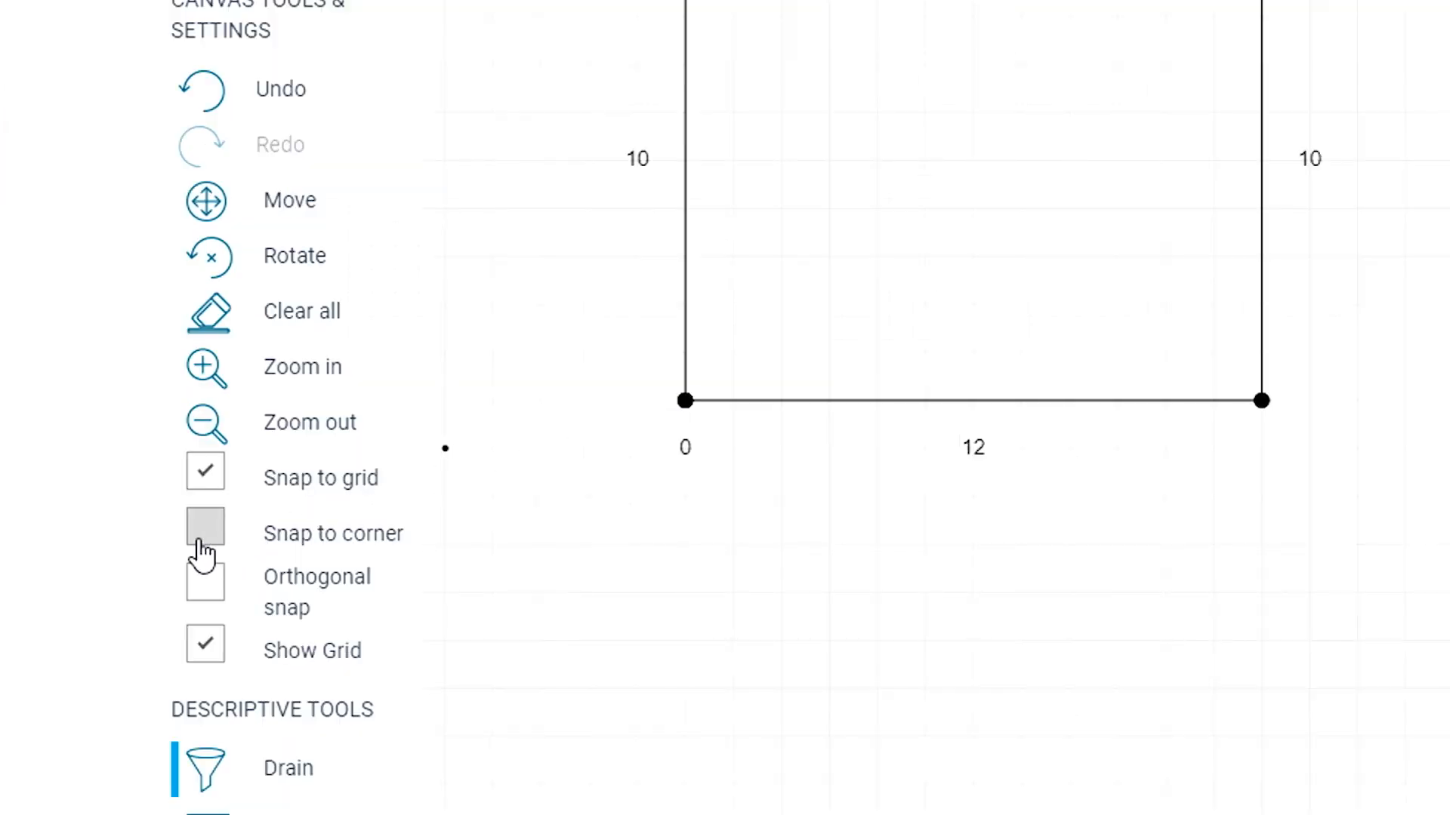
click(201, 532)
click(205, 499)
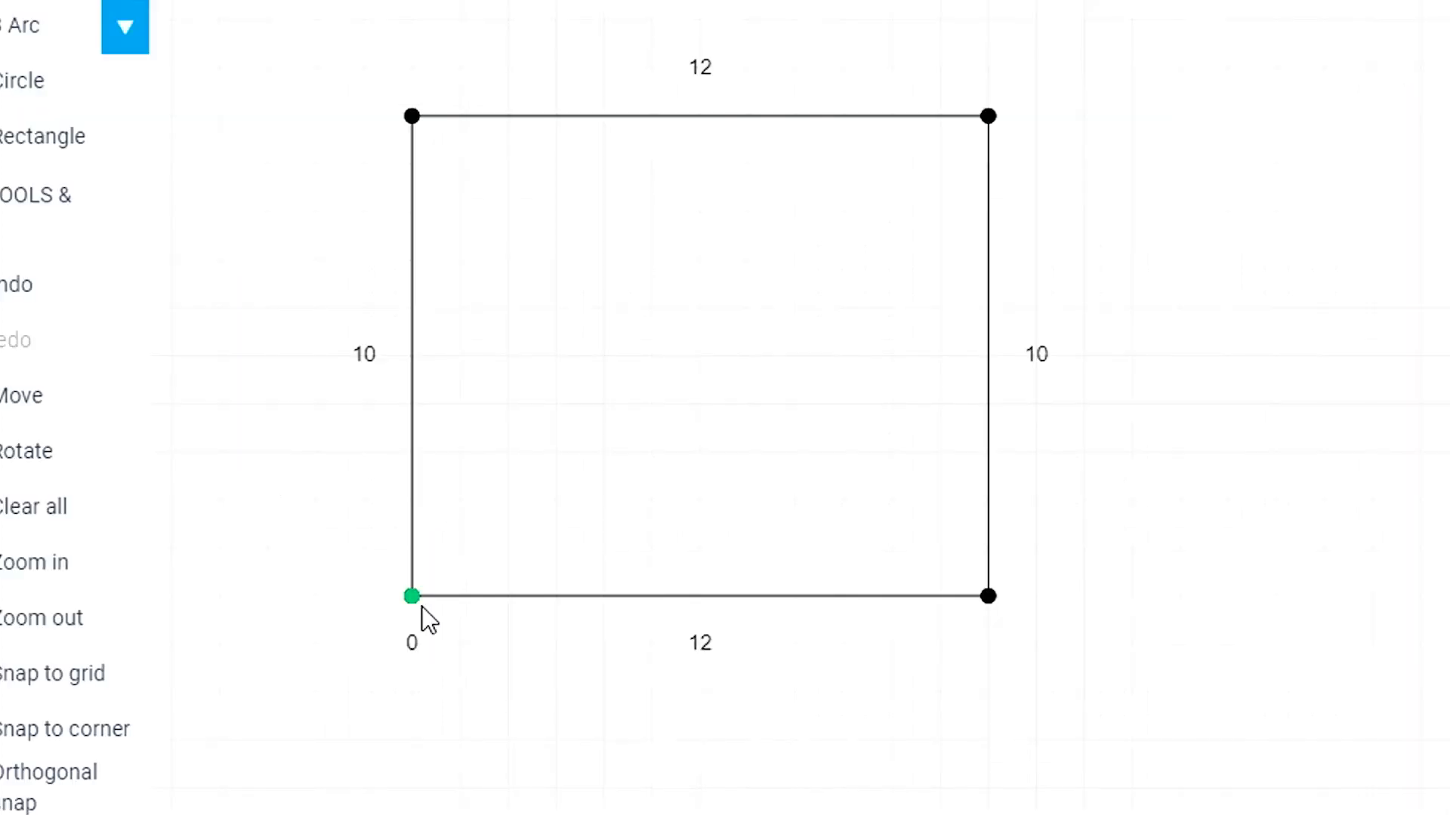
click(421, 606)
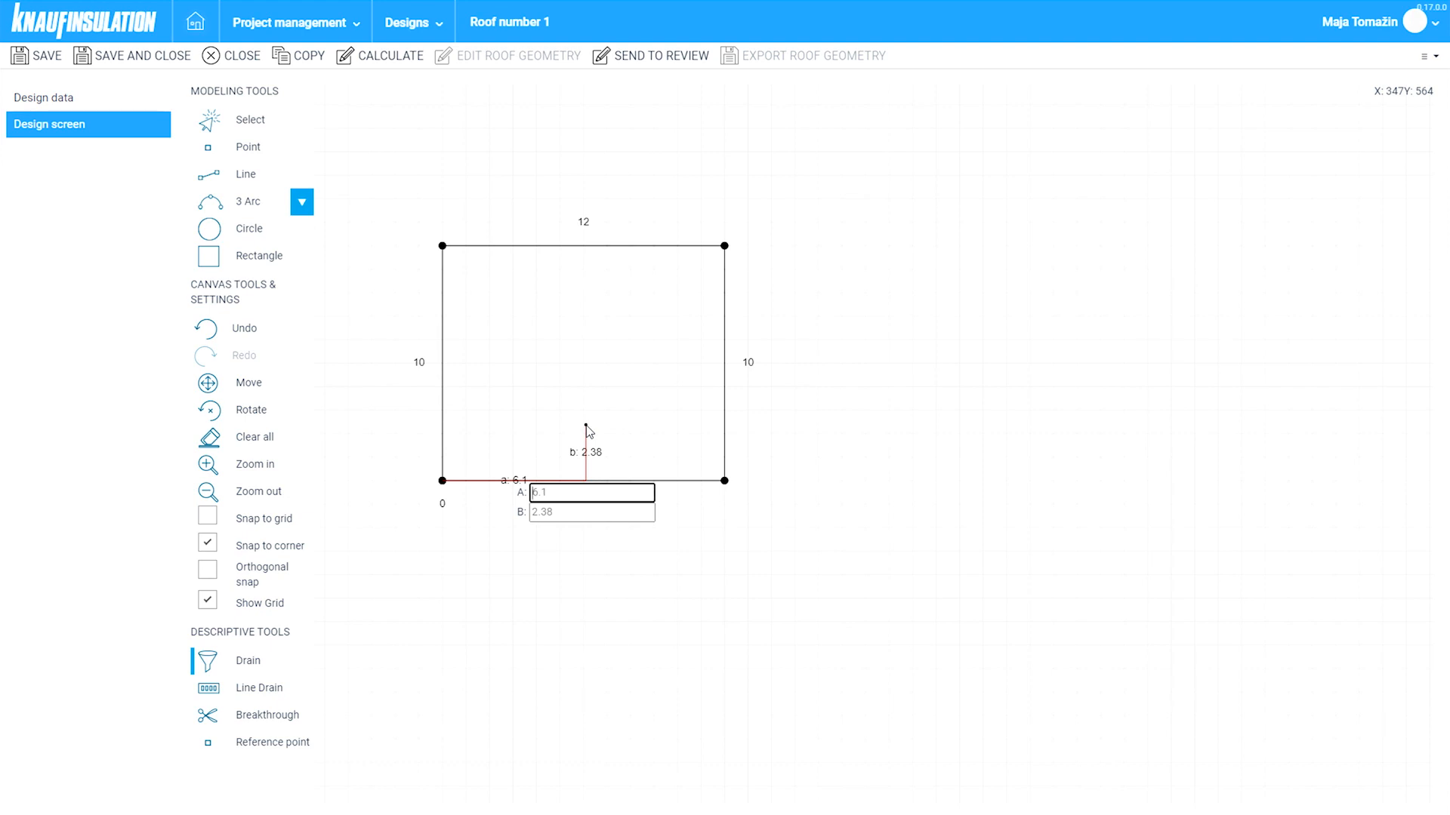
text(3)
key(Tab)
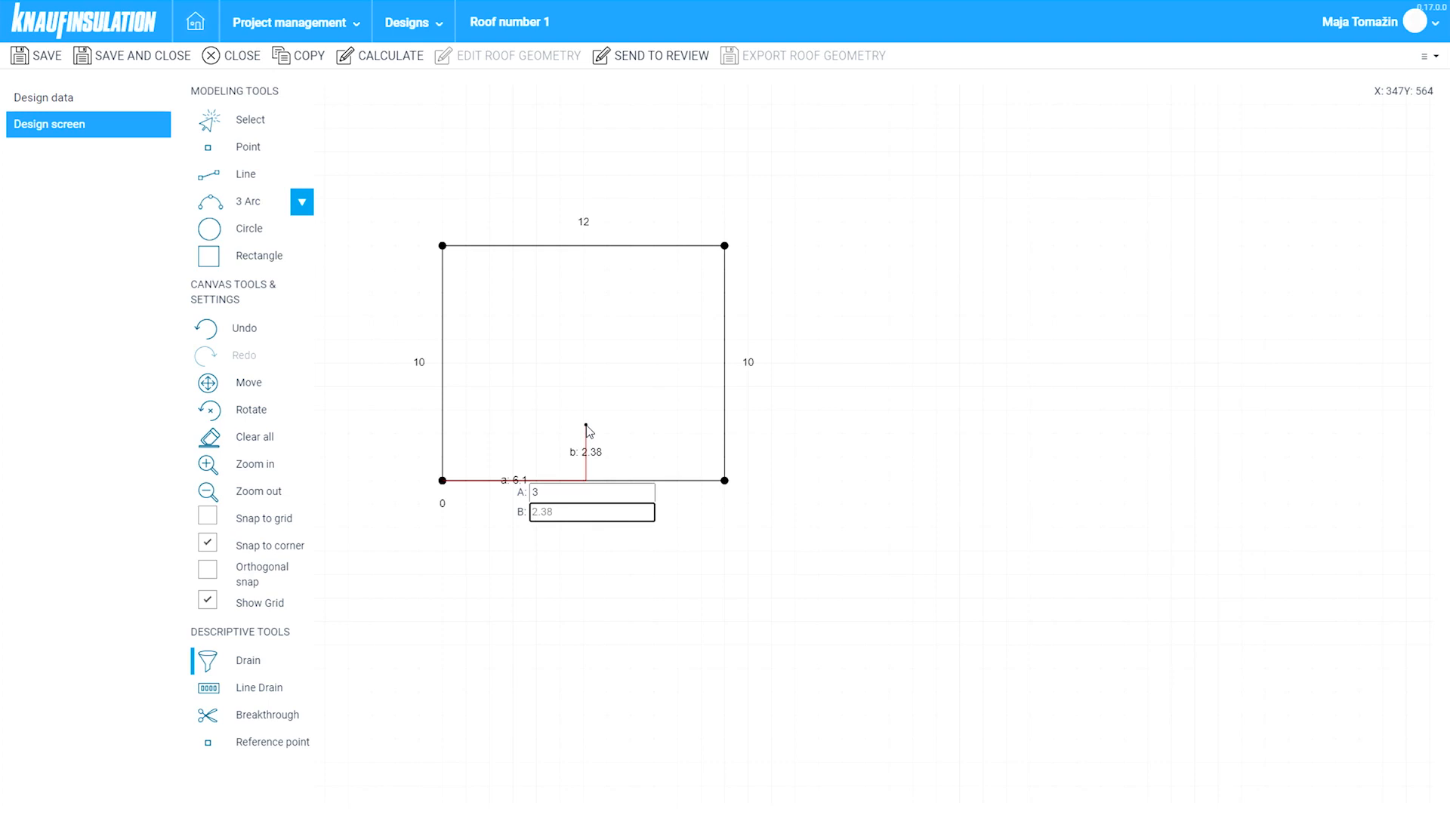
text(5)
key(Return)
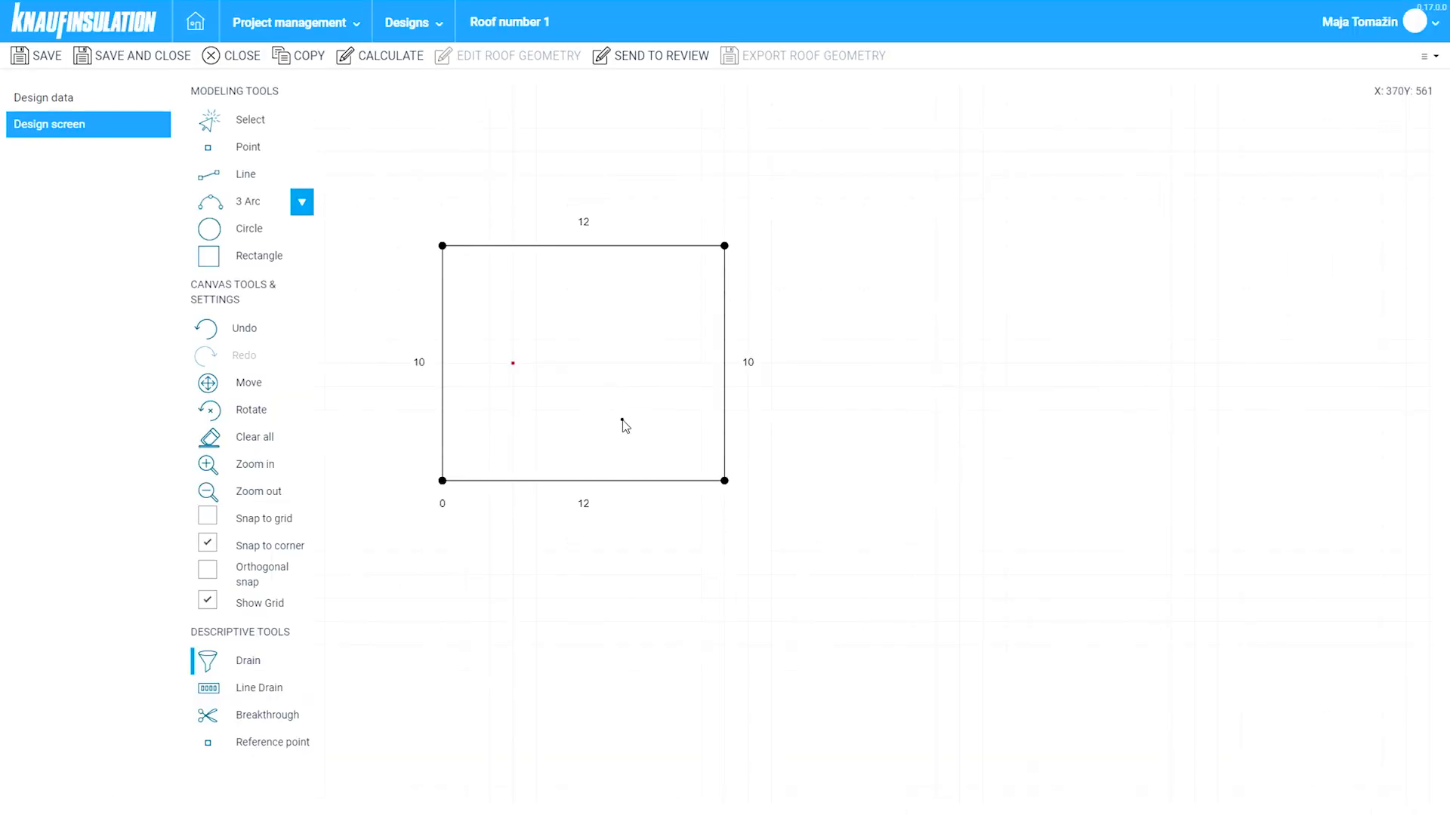
- Place a second drain at 9, 5 from the bottom-left corner and save the roof design
click(443, 481)
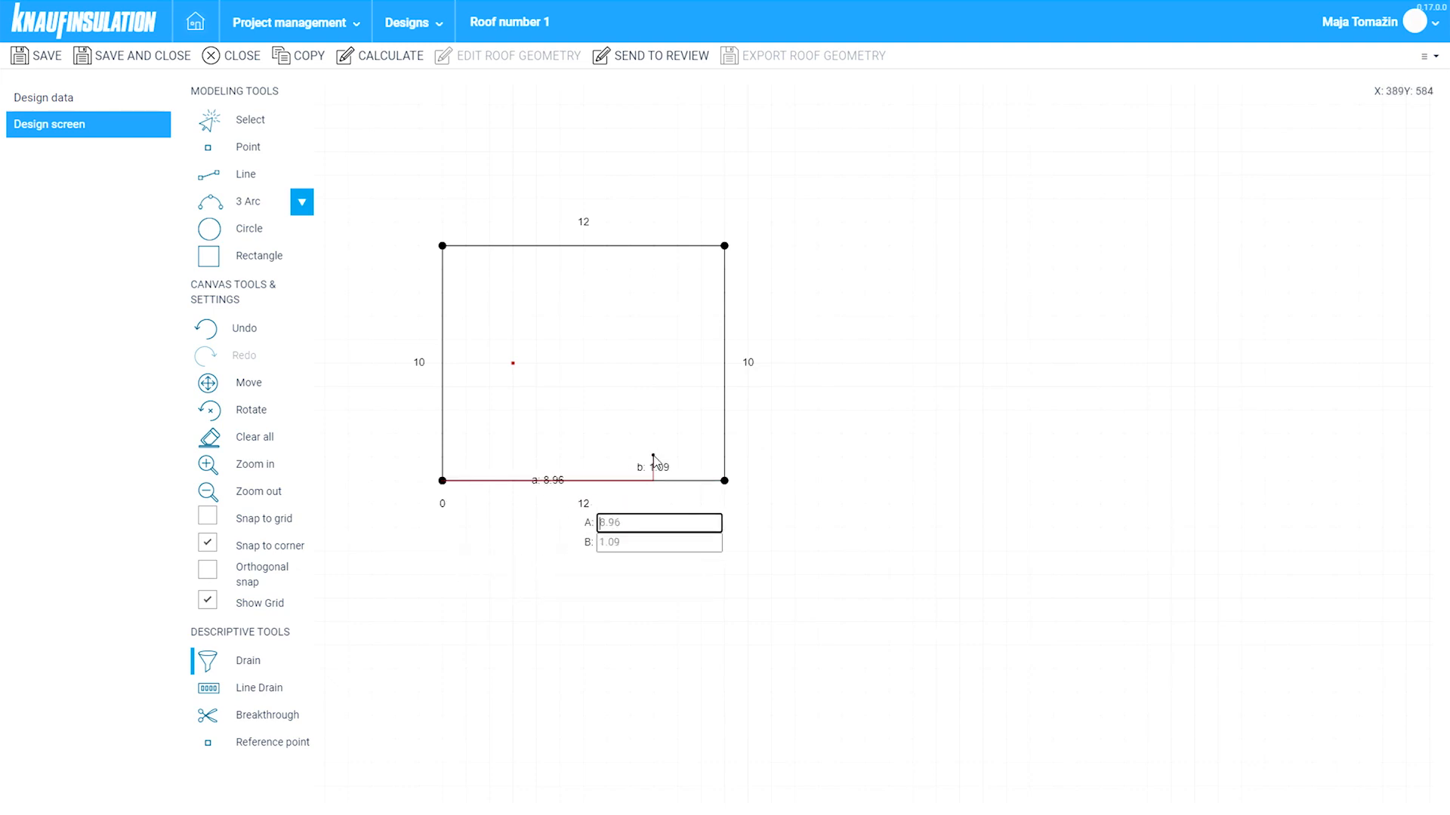
text(9)
key(Tab)
text(5)
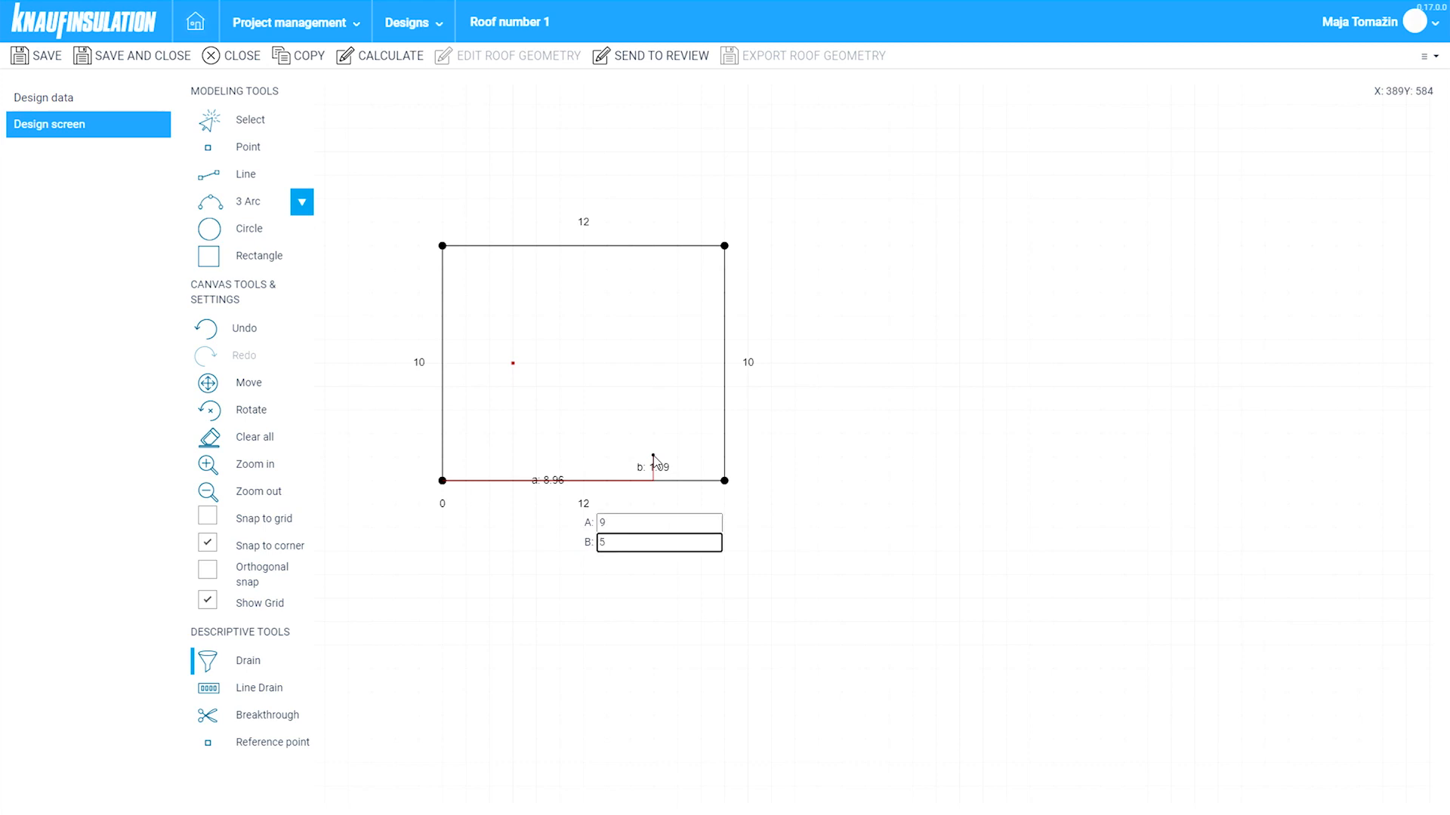
key(Return)
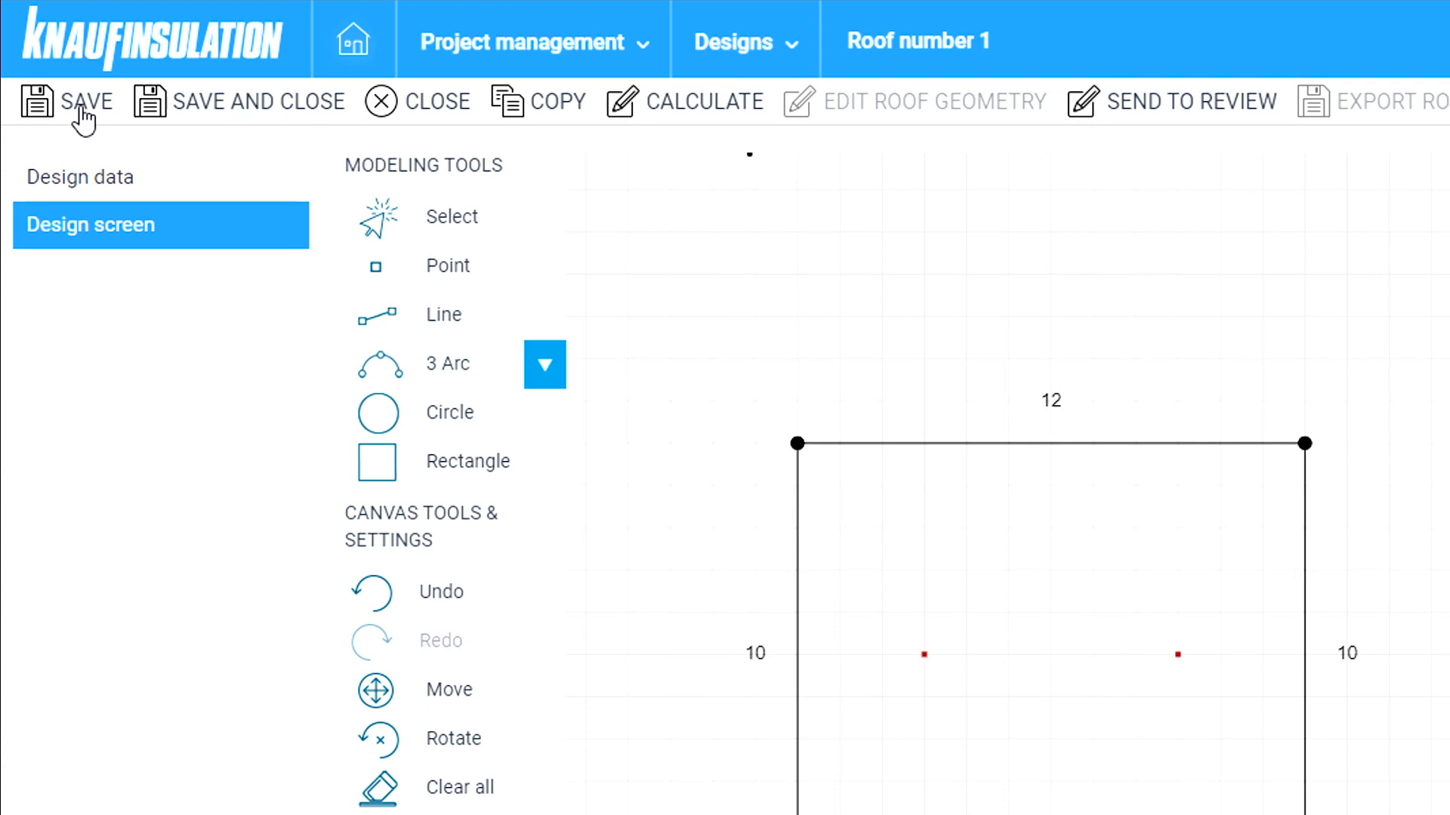
click(82, 106)
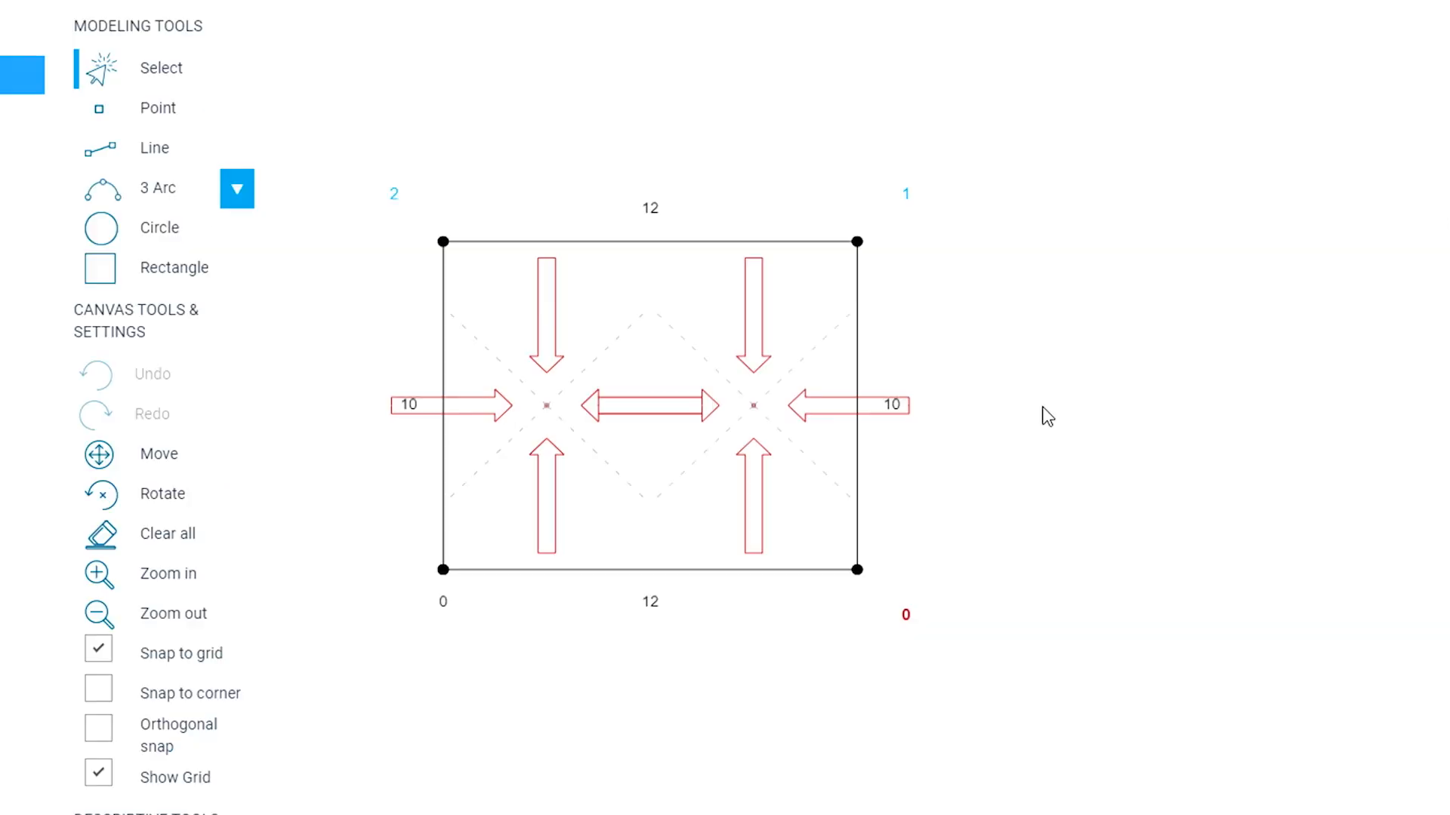
- Zoom in on the calculated roof's slope arrows and begin sending the design for review
scroll(536, 422, up, 2)
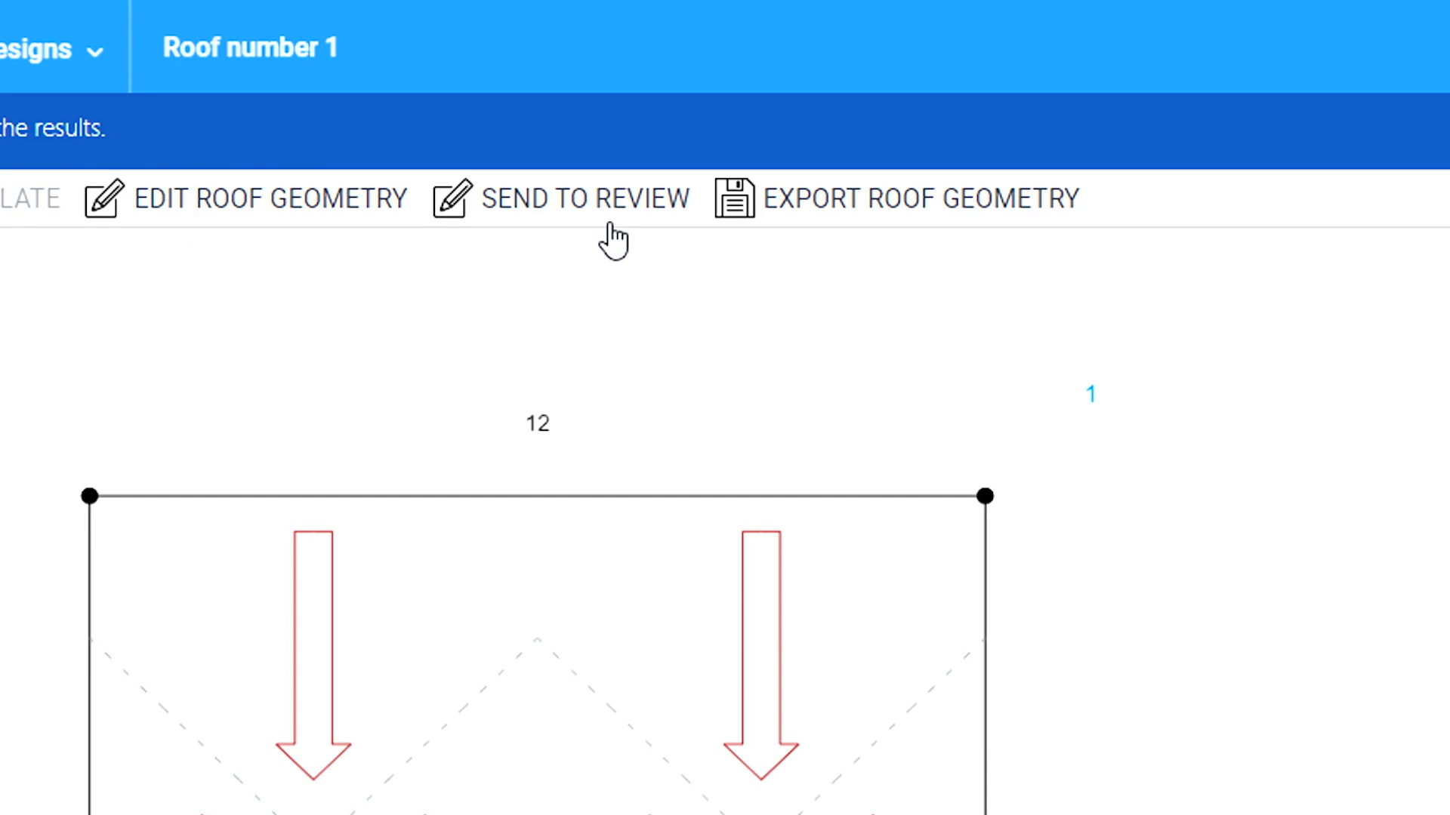
click(610, 227)
- Send for review with the comment 'This is our final roof design. Can you please give us your help with further details.'
text(This )
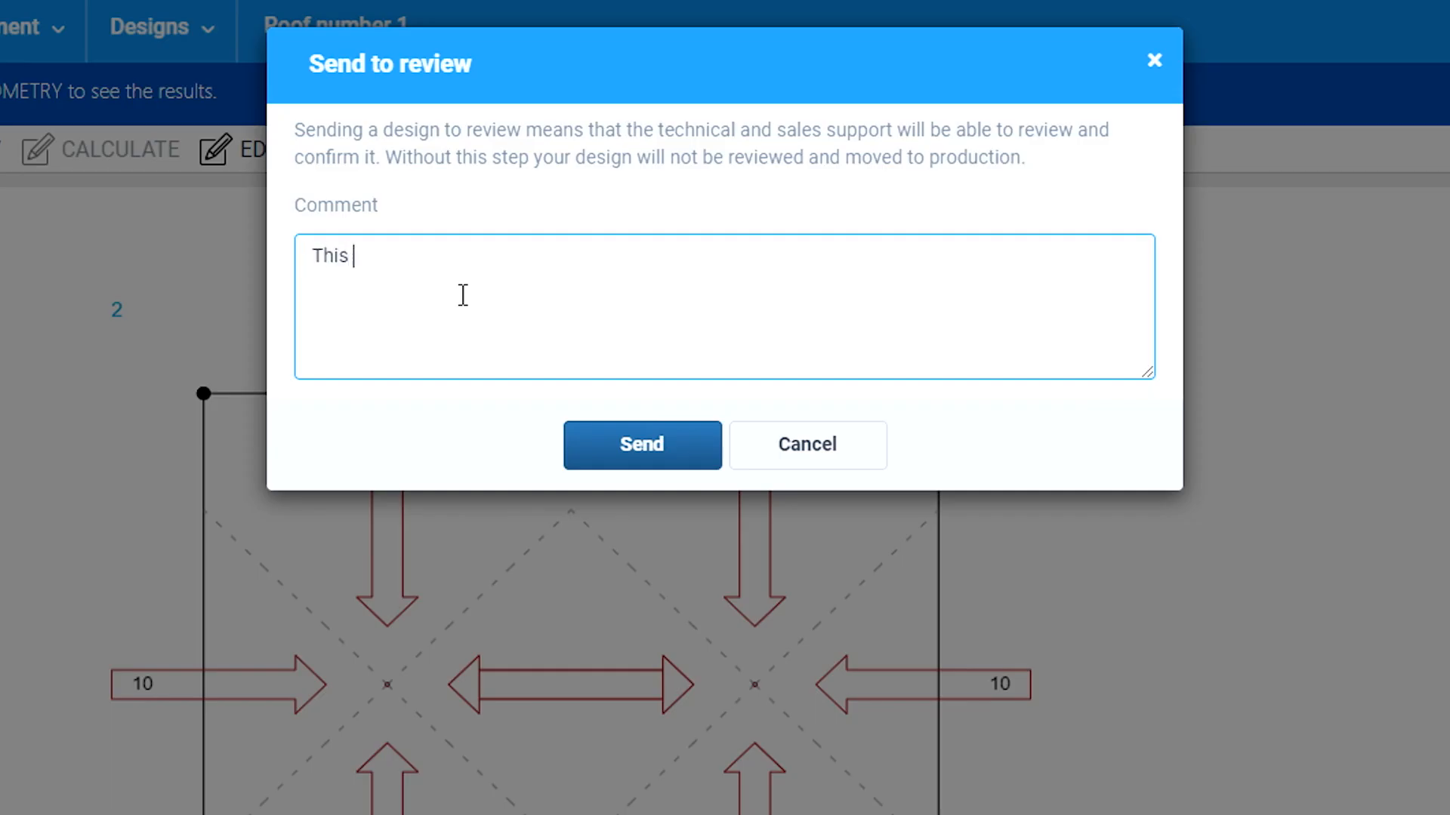
text(is our final roof design)
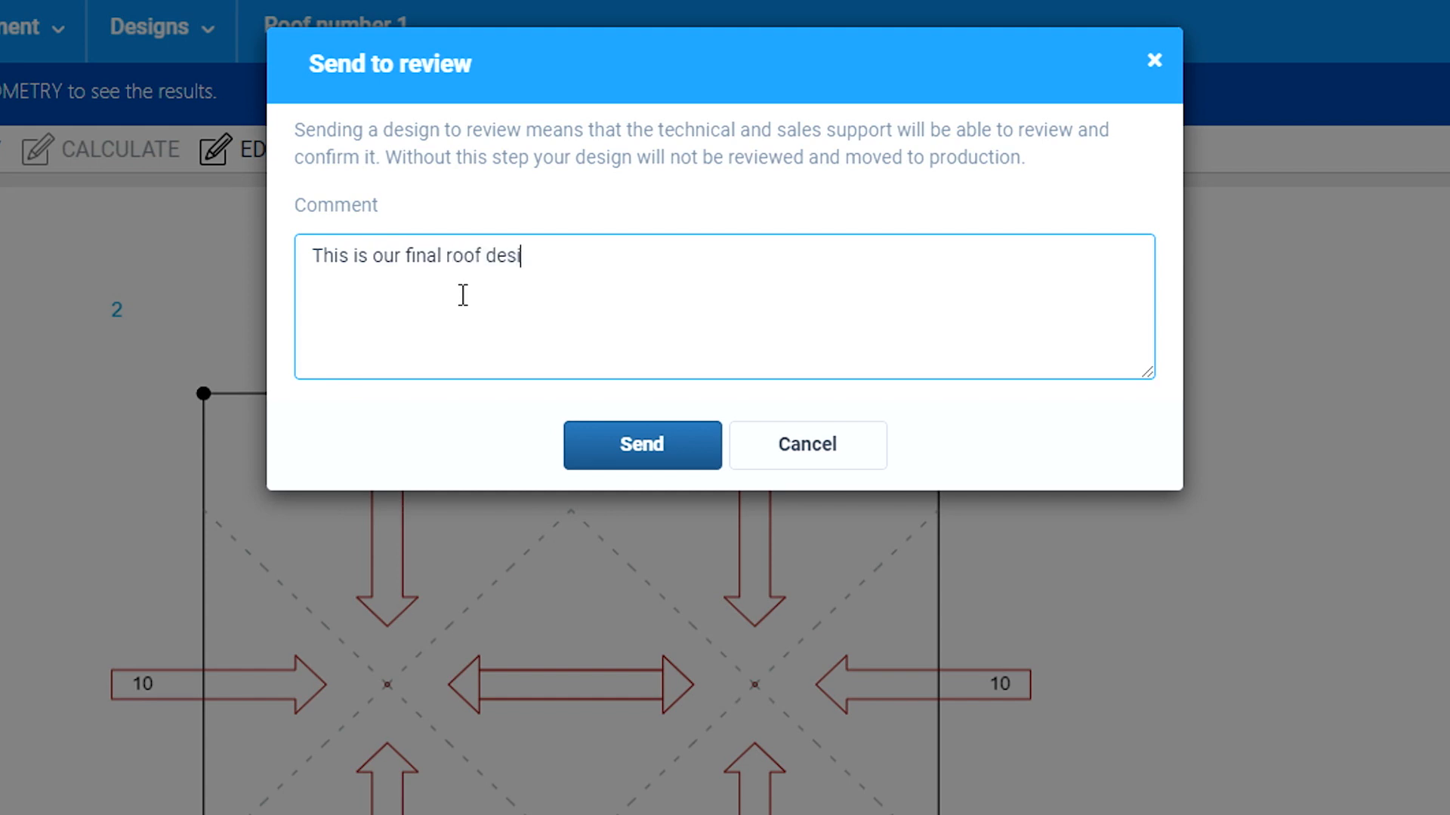
text(. Can you pl)
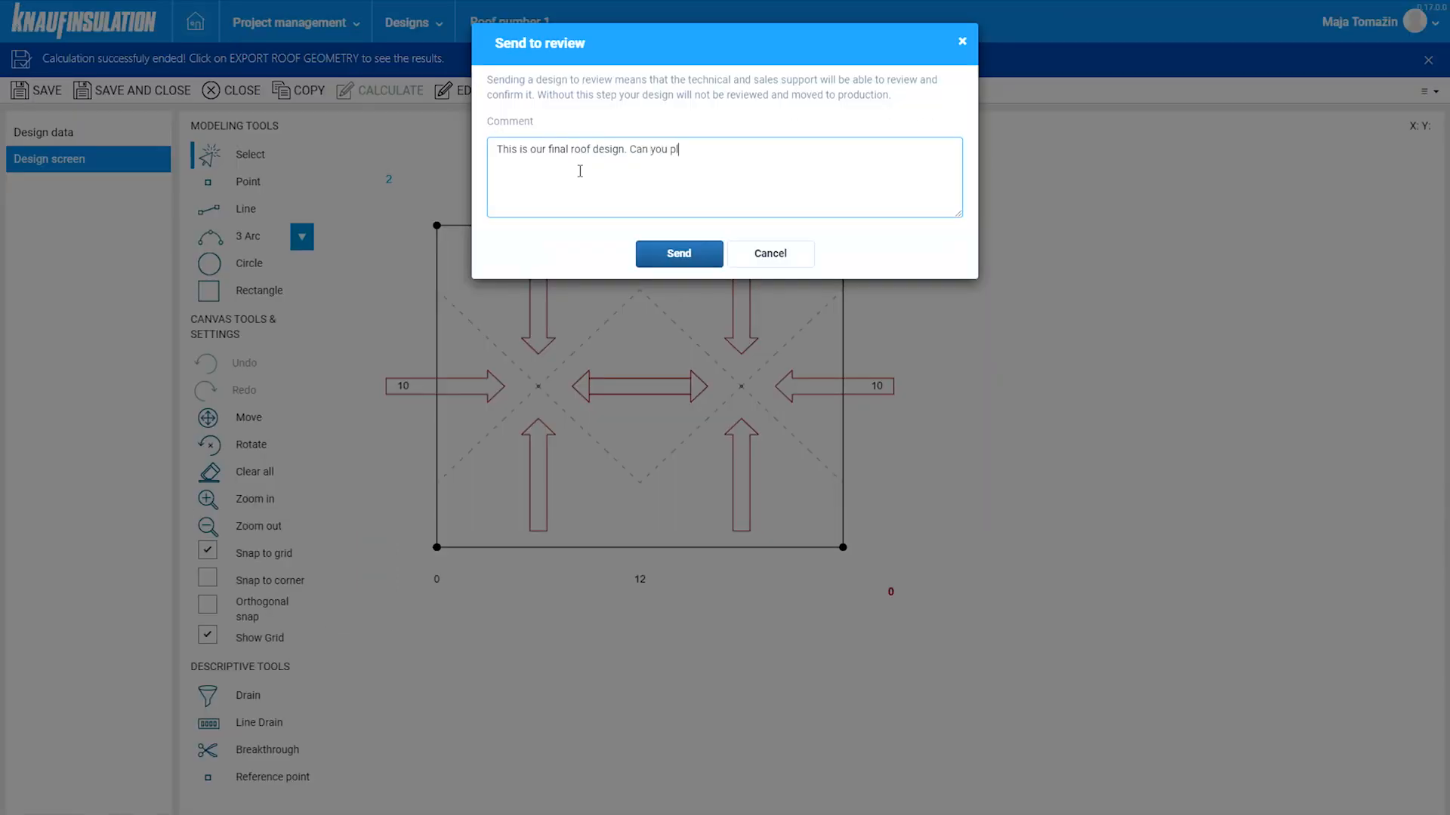
text(ease give us your help with further details.)
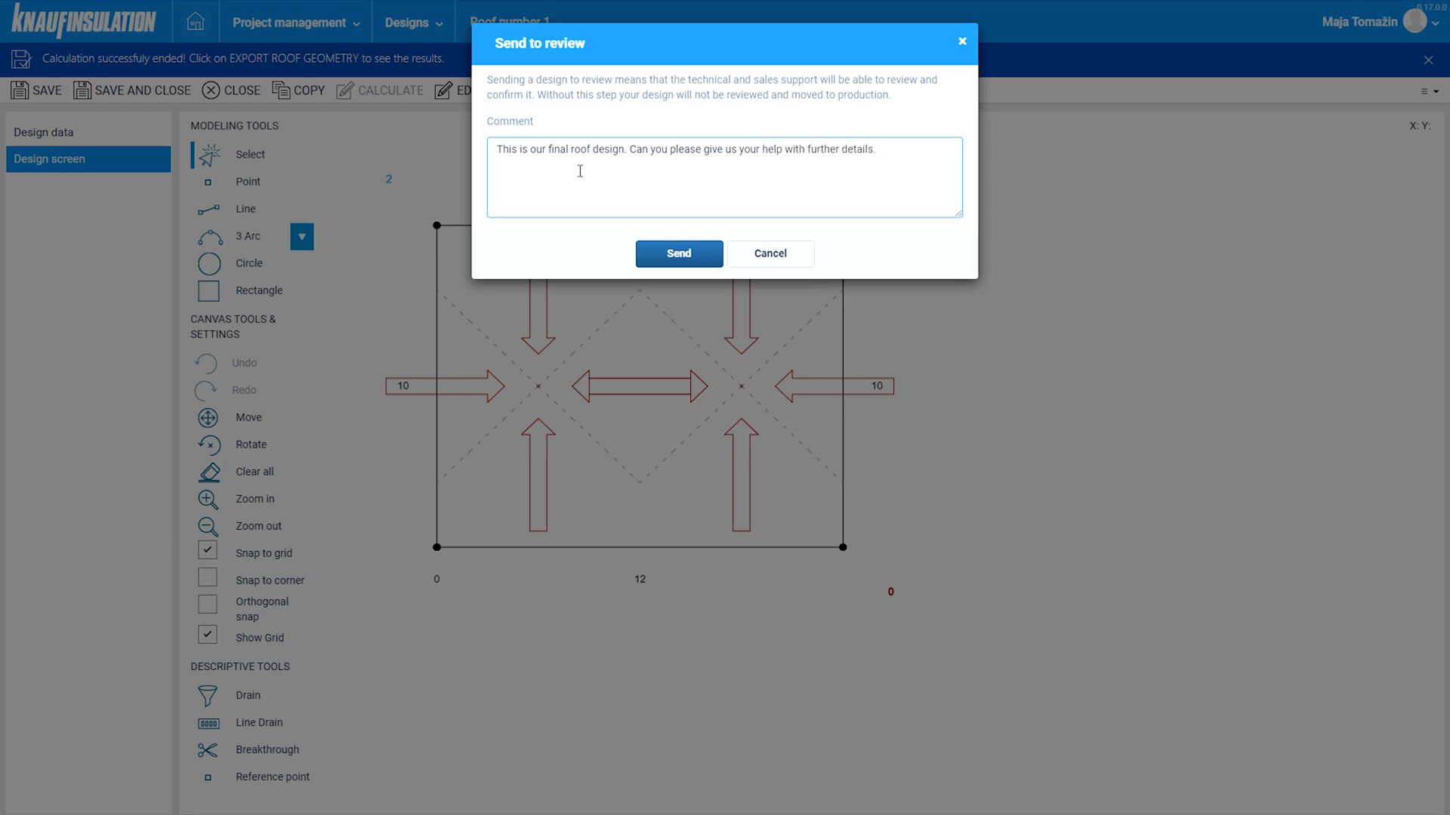
click(666, 256)
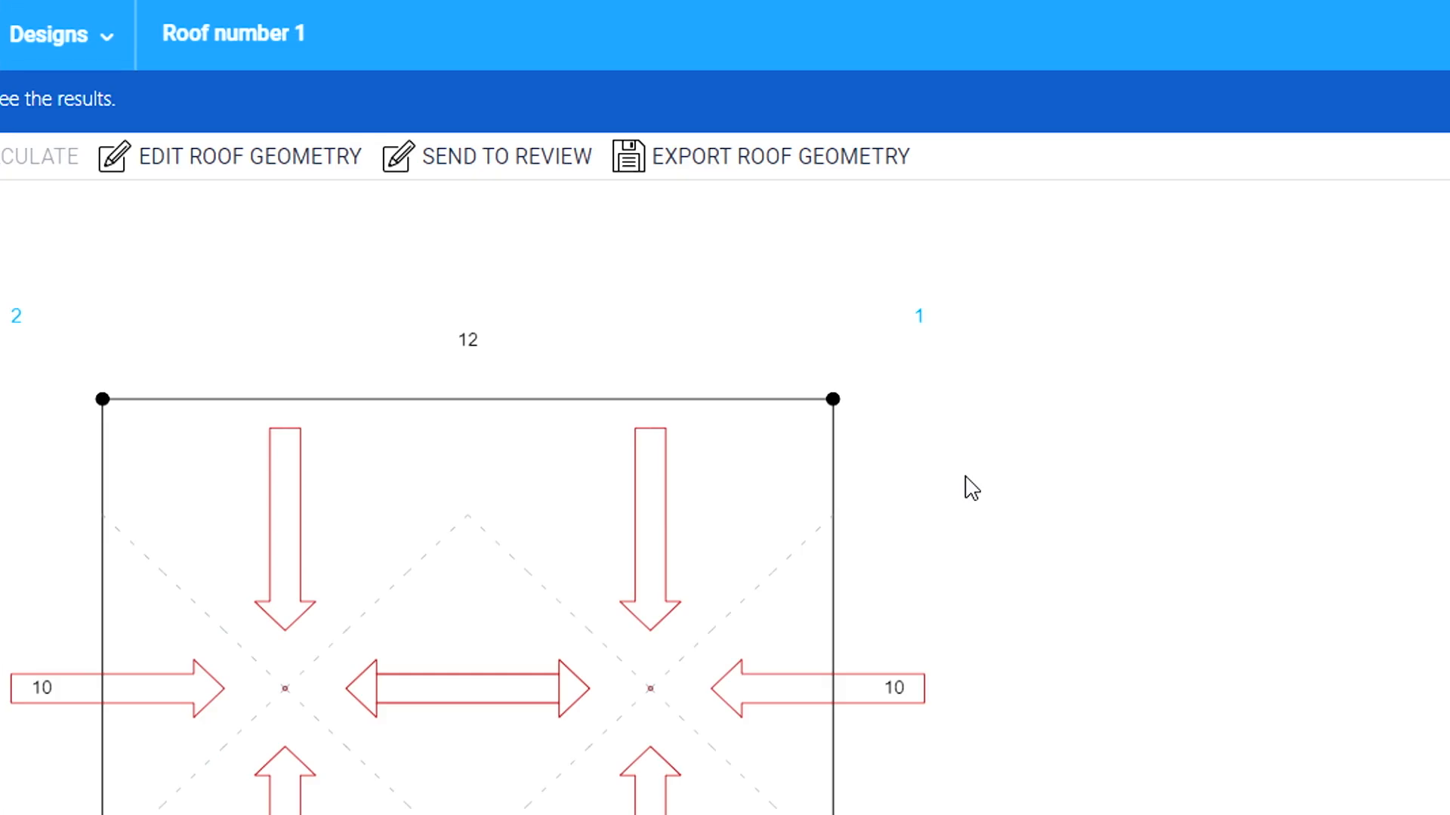
click(740, 160)
- Open the downloaded Roof number 1.docx and scroll through the report's design data and roof drawing
click(88, 801)
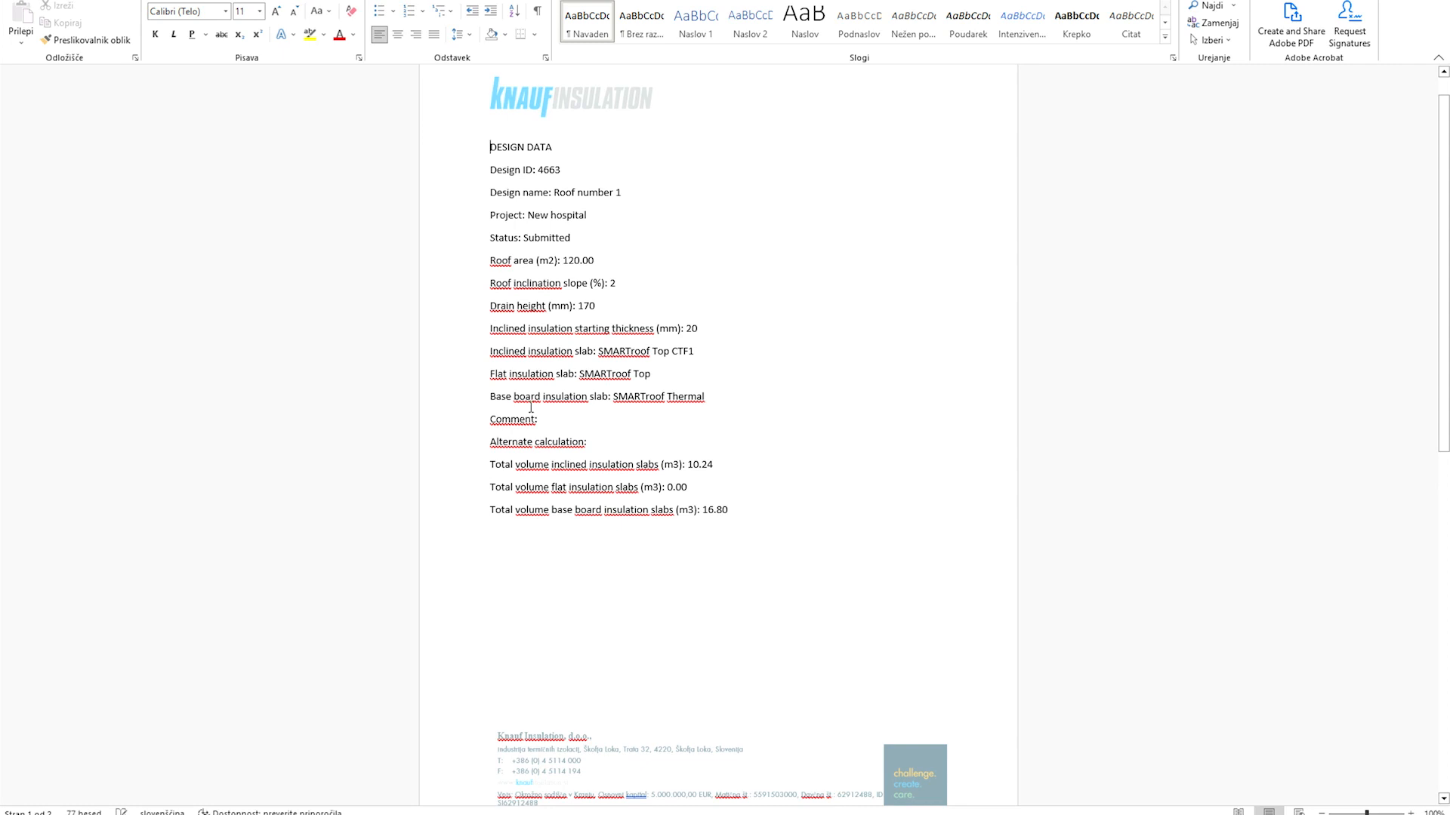
scroll(563, 496, down, 8)
scroll(641, 418, down, 4)
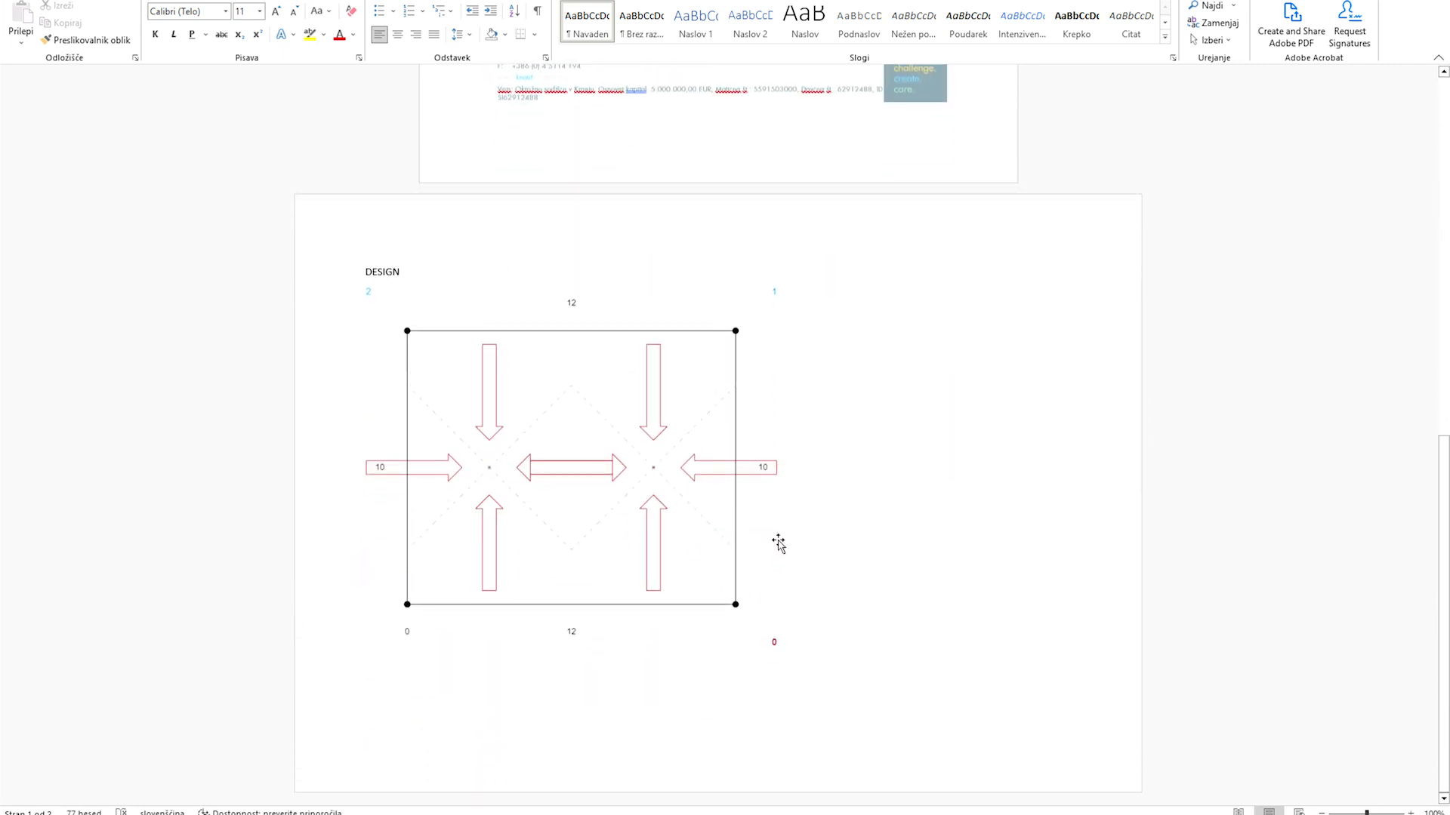
scroll(834, 542, up, 10)
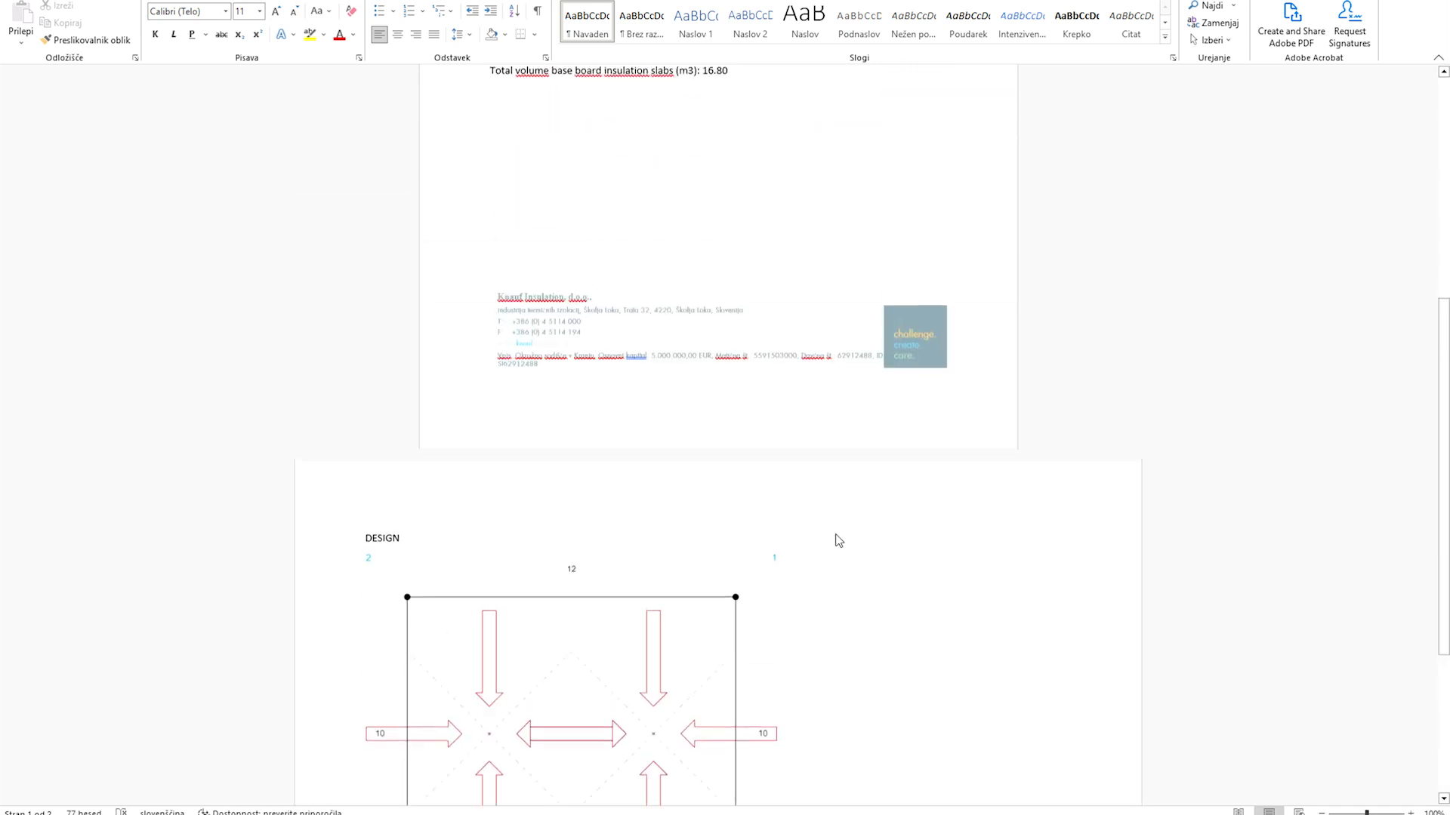
scroll(836, 534, up, 1)
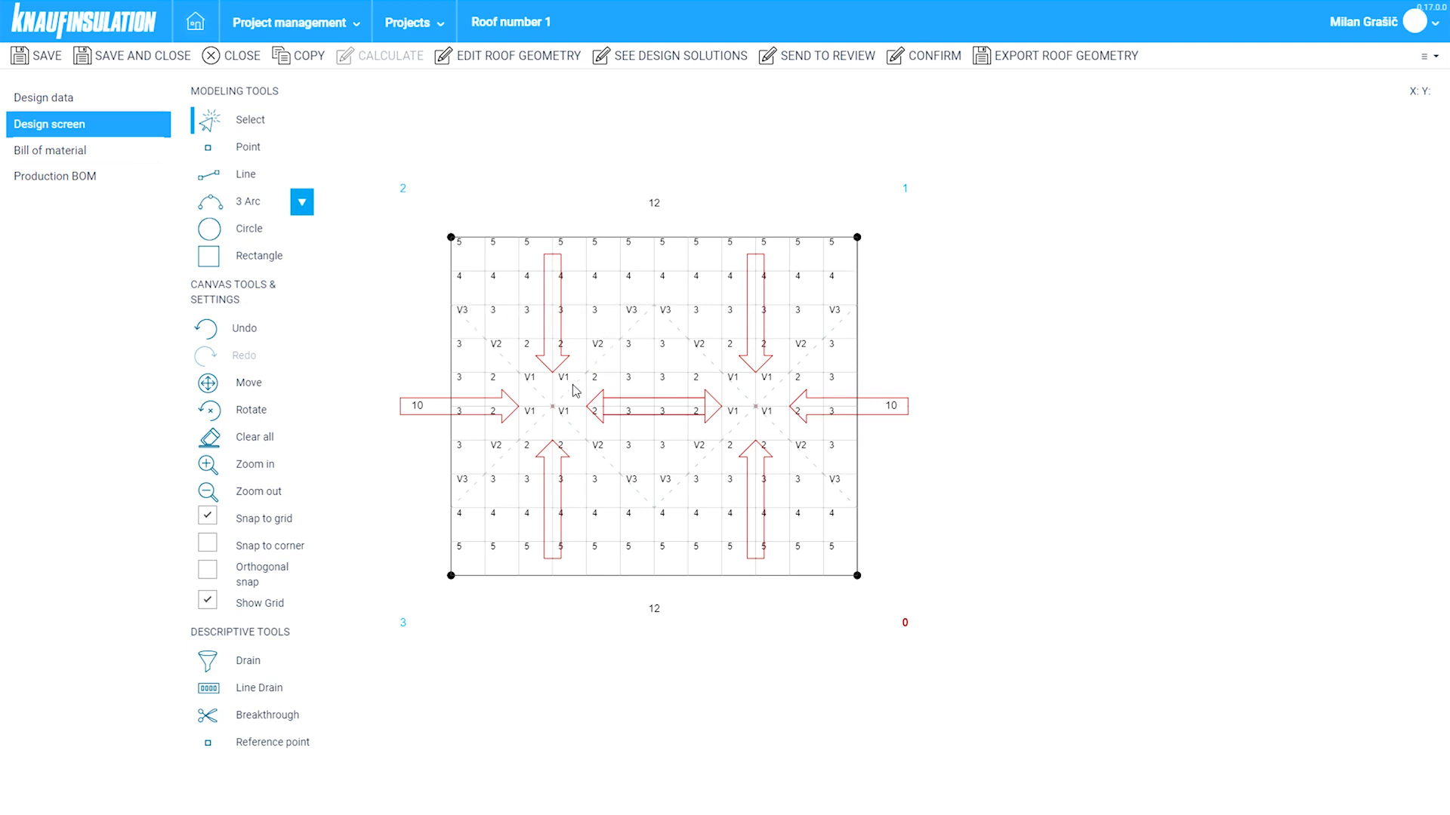
- Show Roof number 1's Bill of material with its SMARTroof Top CTF1 panels and costs
click(118, 156)
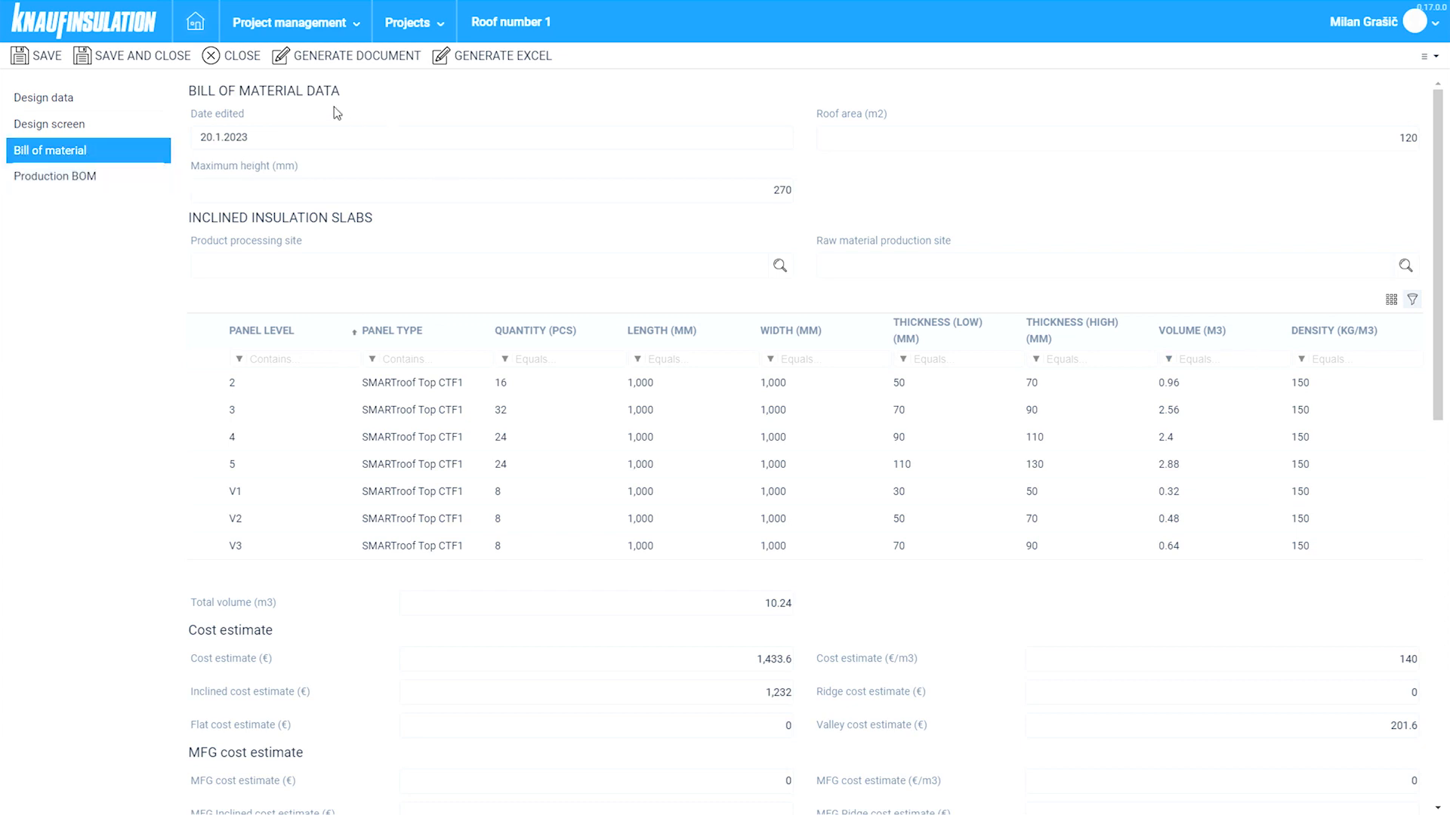
- Generate and open Bill of material.docx, then generate the Excel version of the bill
click(376, 66)
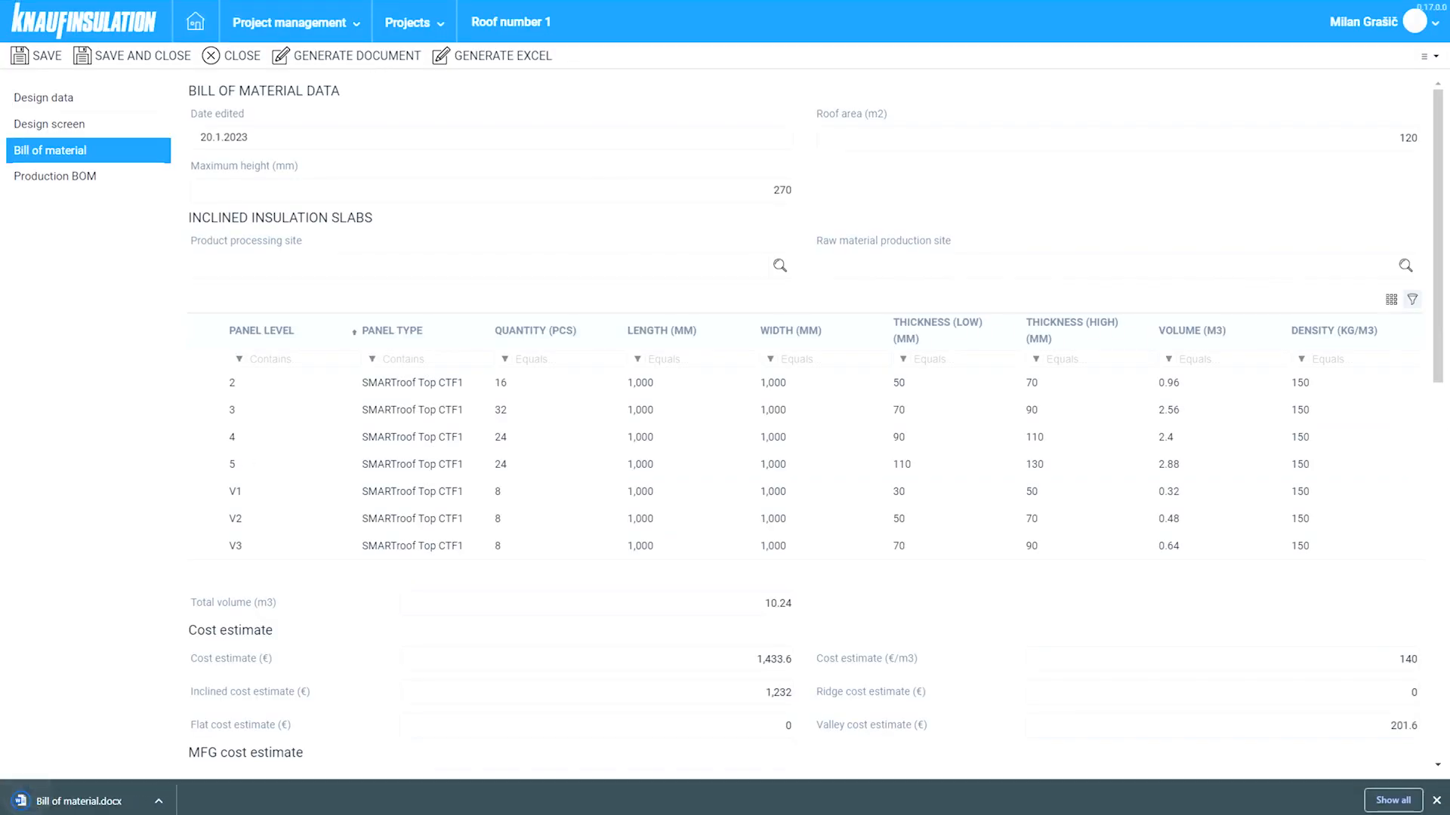
click(91, 800)
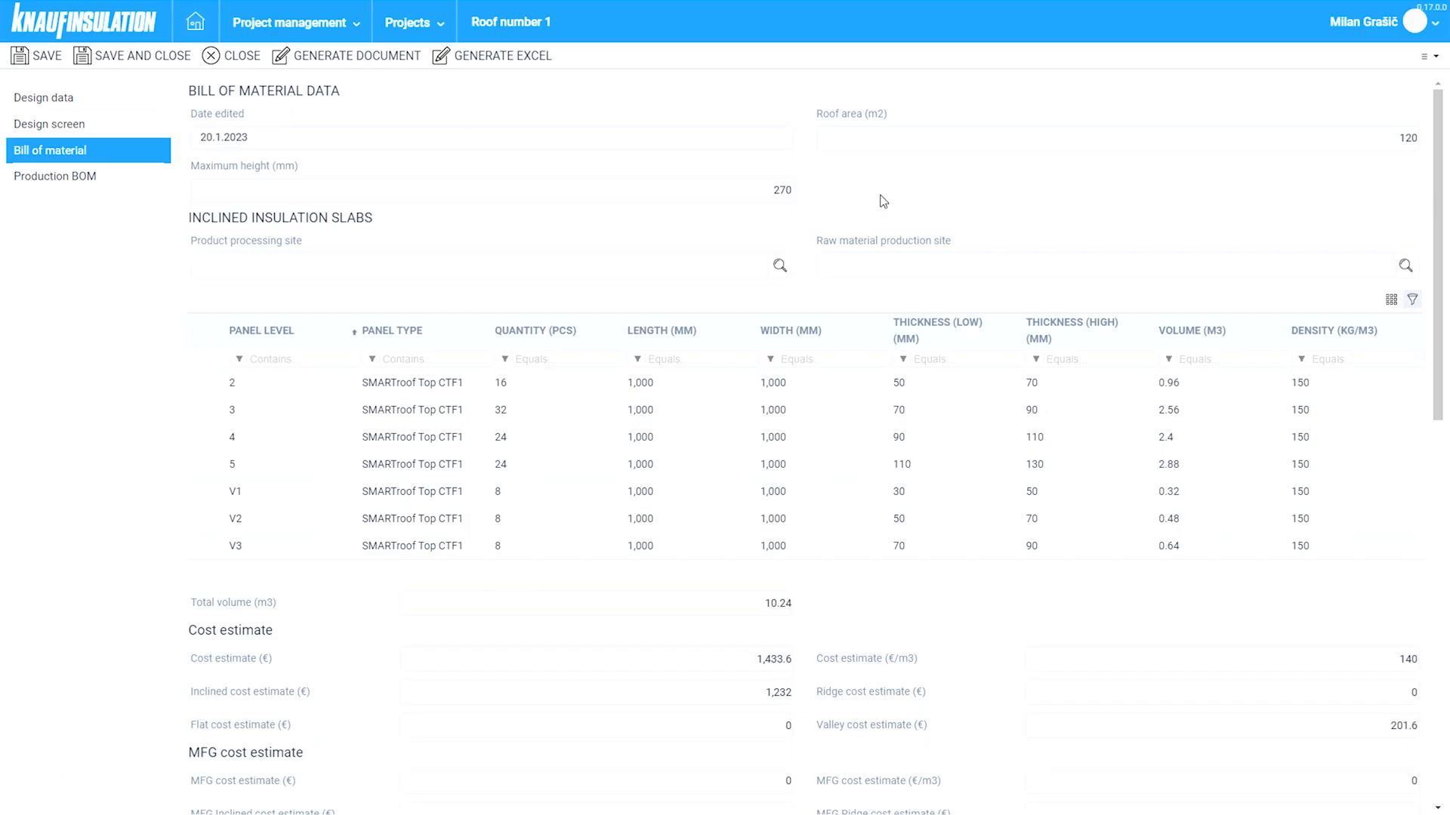
click(515, 59)
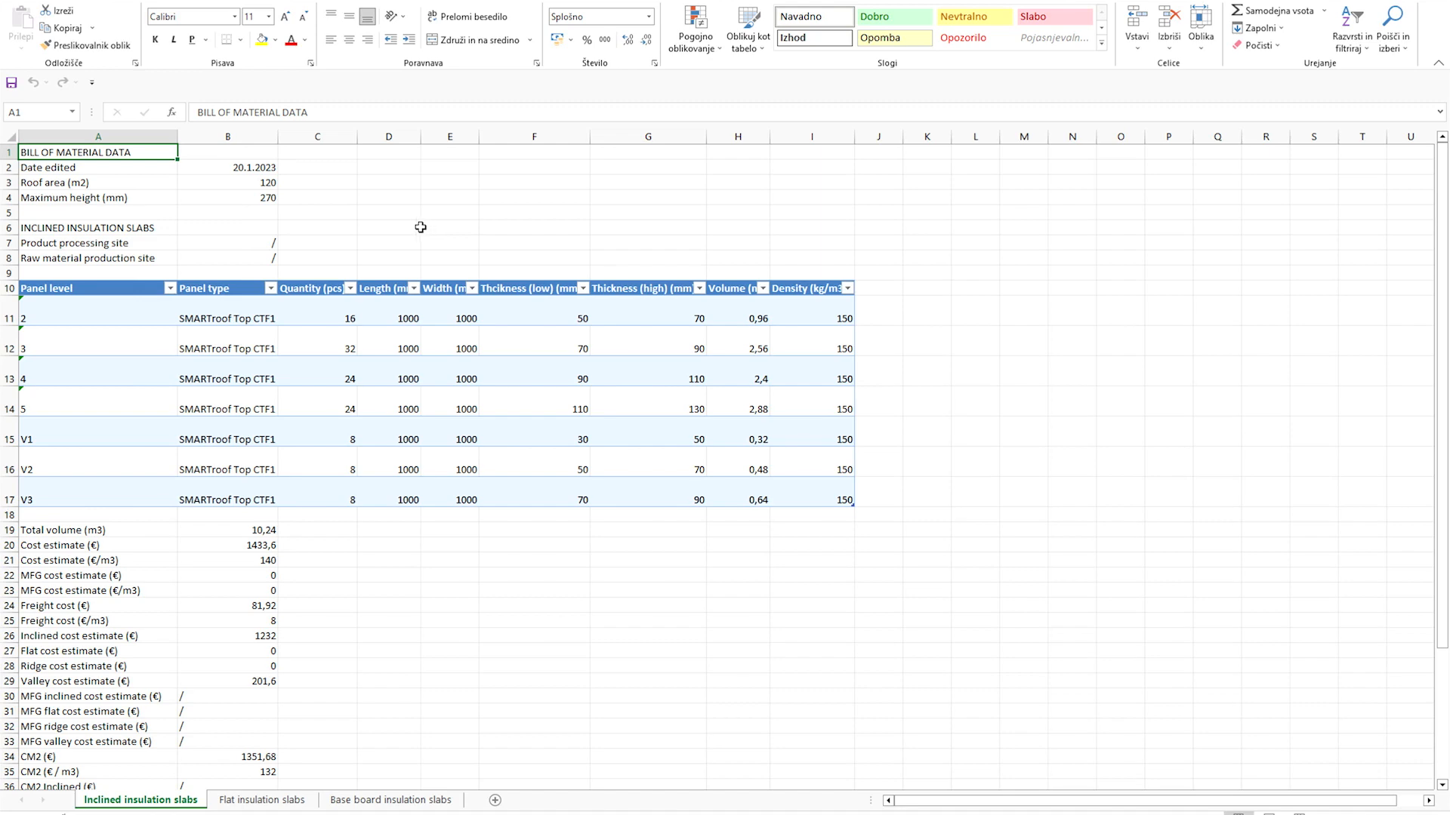
click(269, 800)
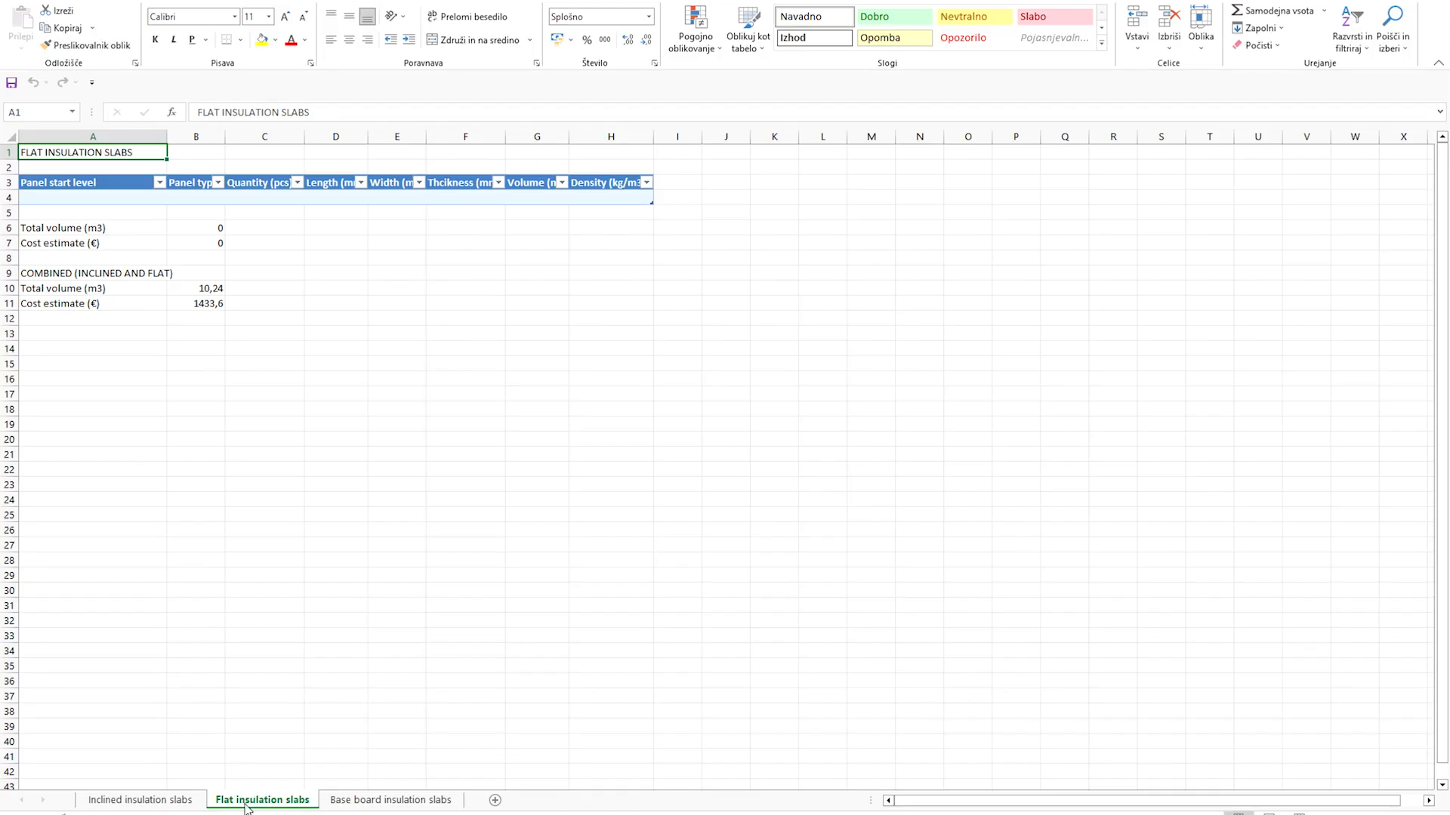
click(392, 801)
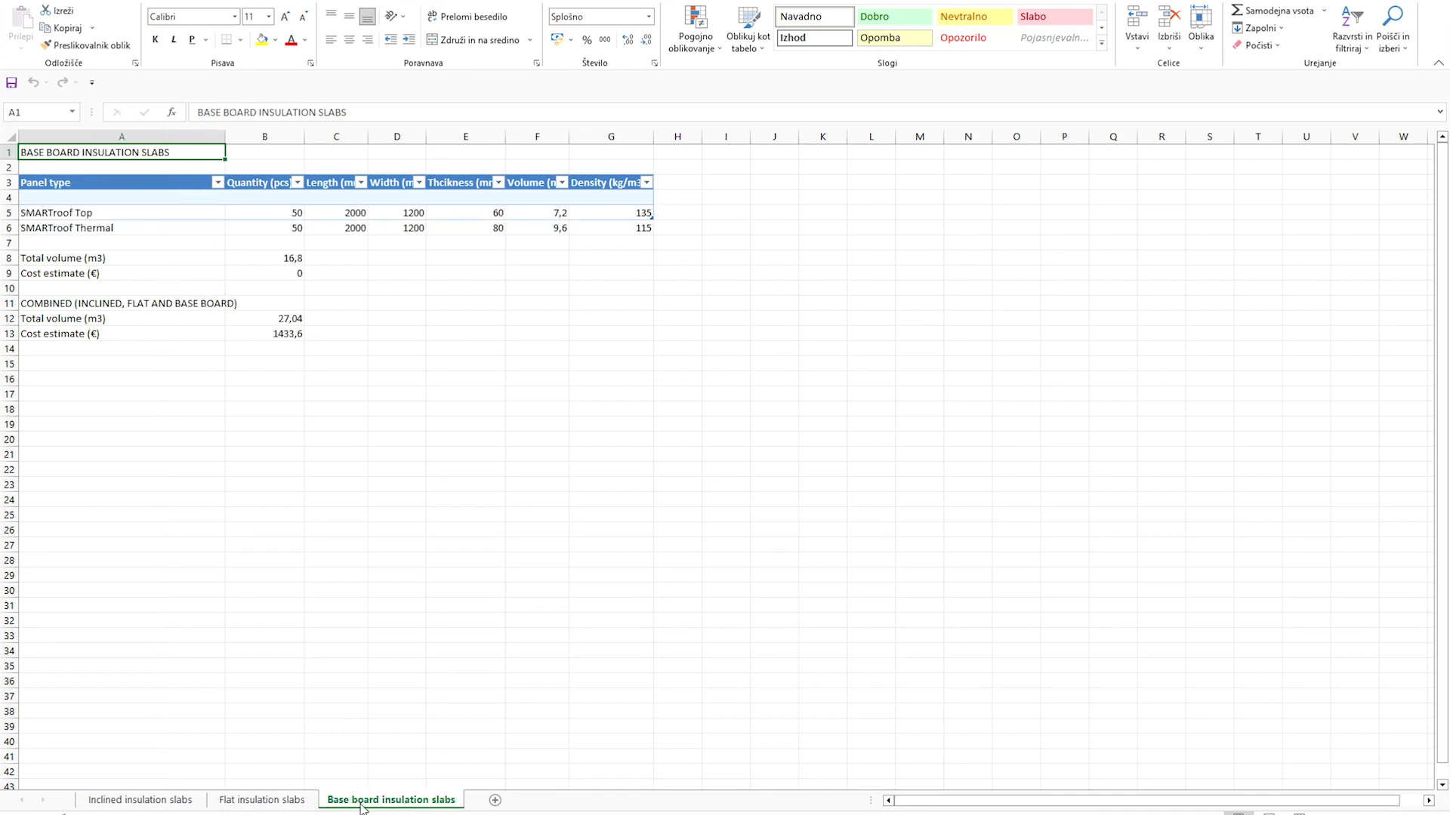
click(185, 802)
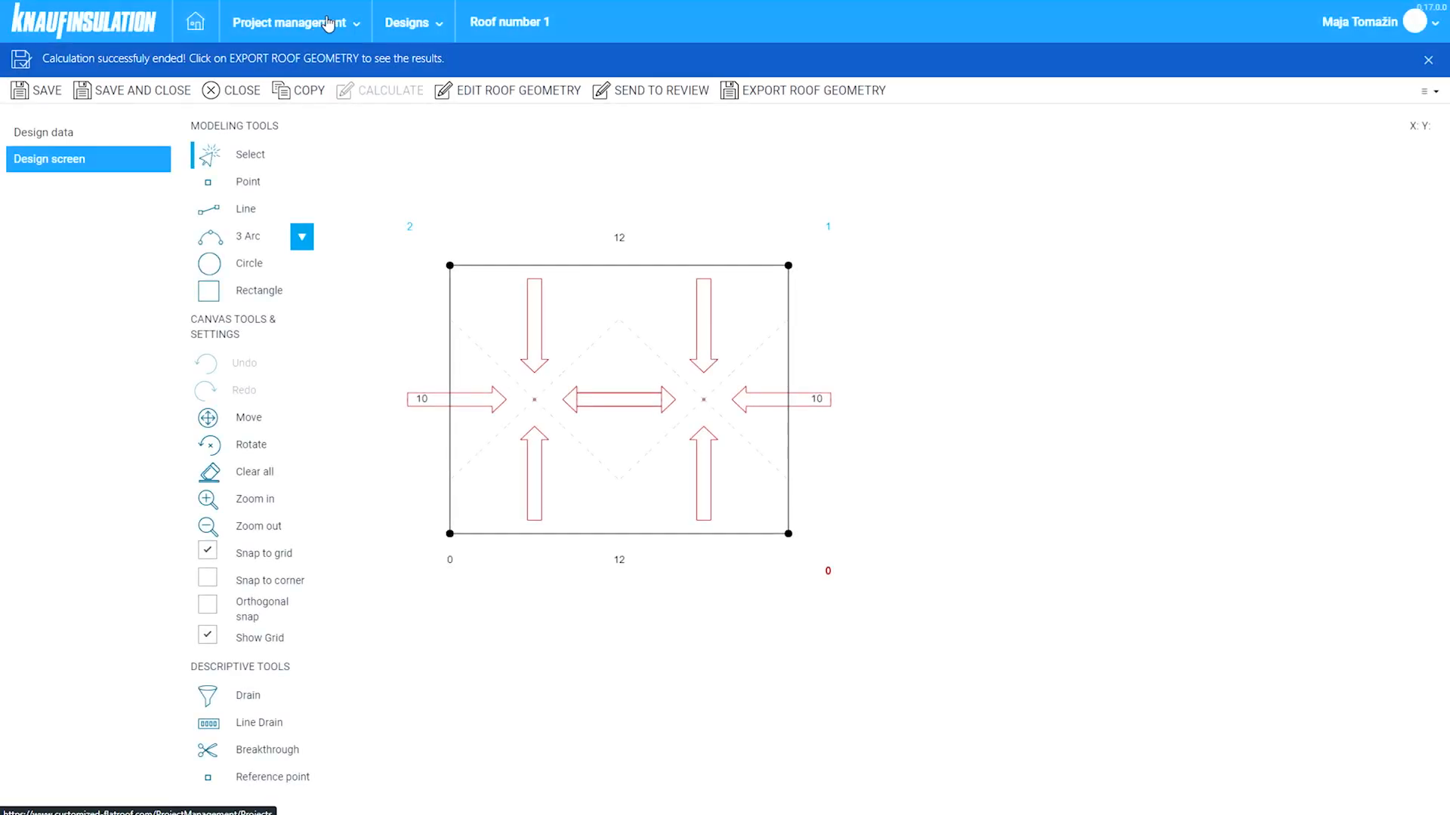
- Go to Project management, open the New hospital project, and start adding a design
click(321, 27)
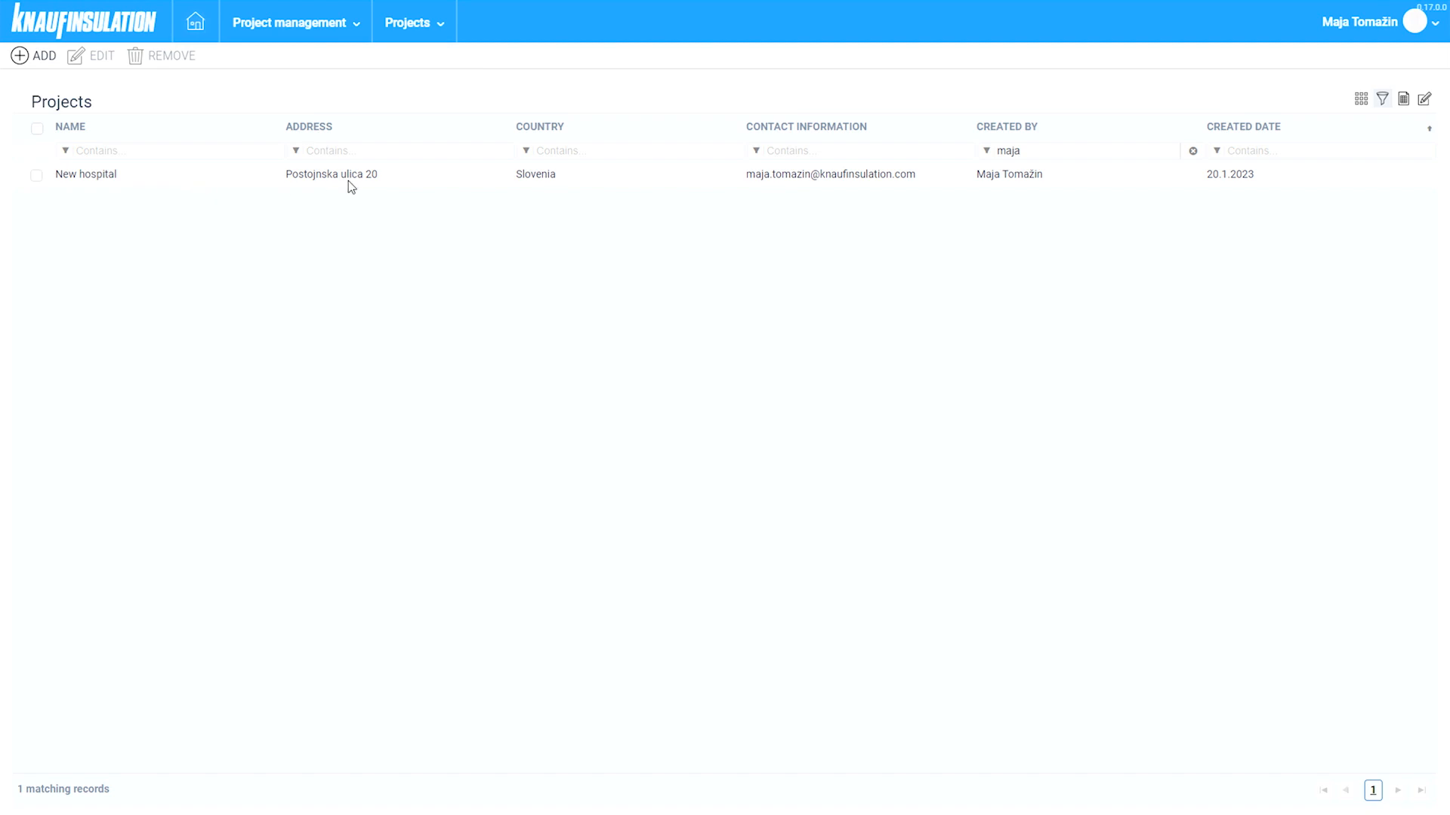
double_click(443, 180)
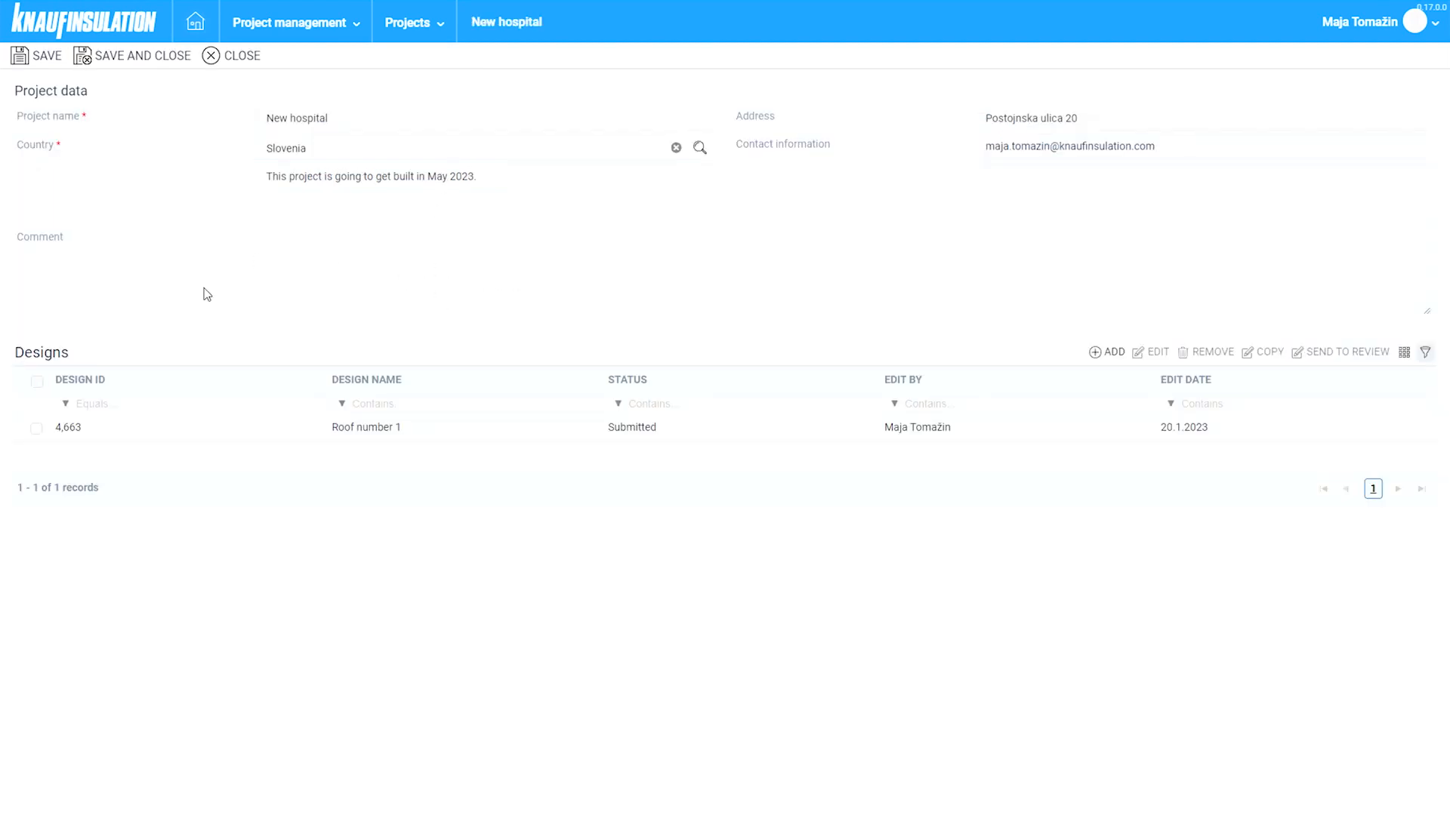
click(1108, 354)
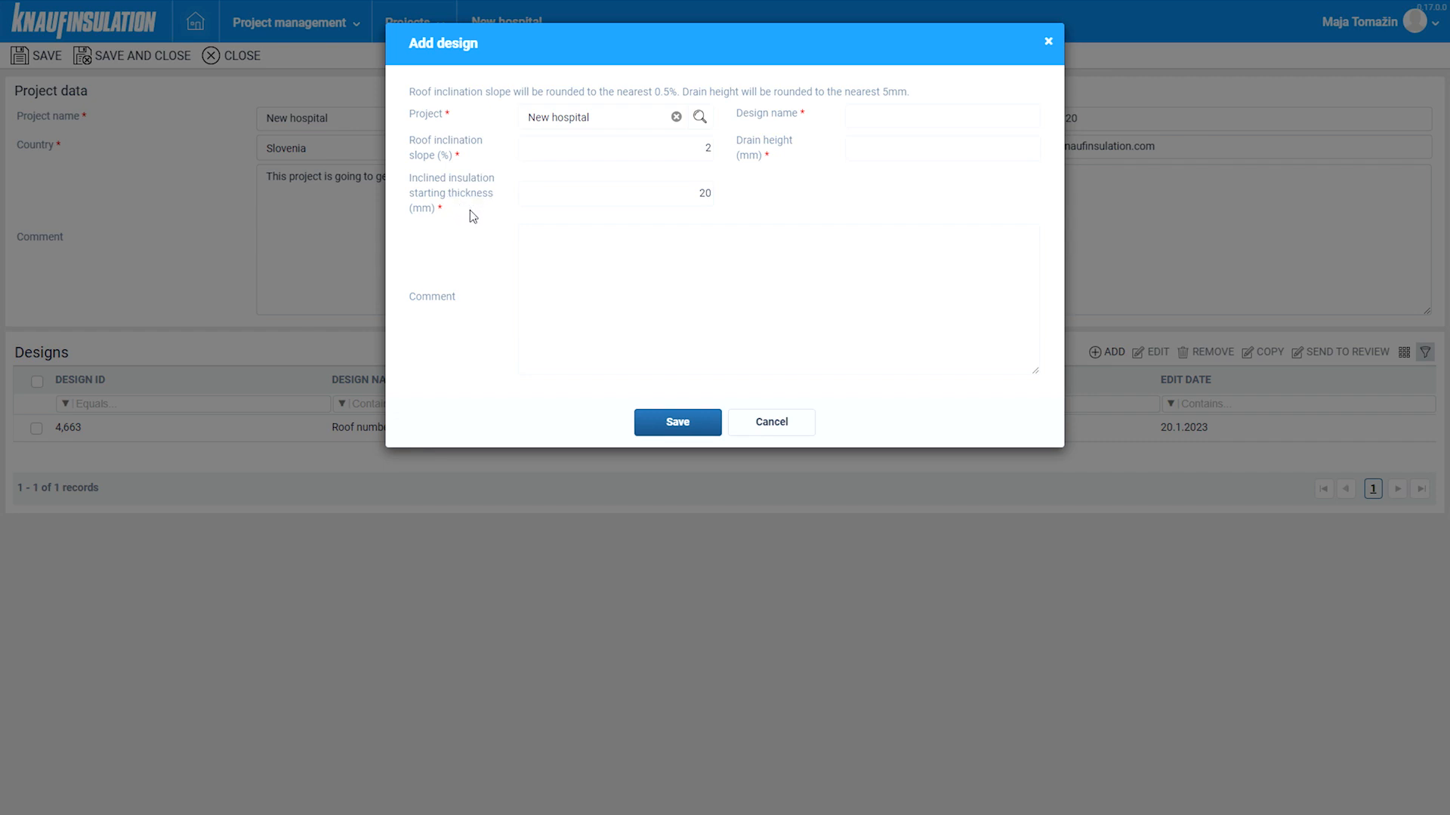
- Create the design 'Higher building part' with drain height 250 mm
click(880, 119)
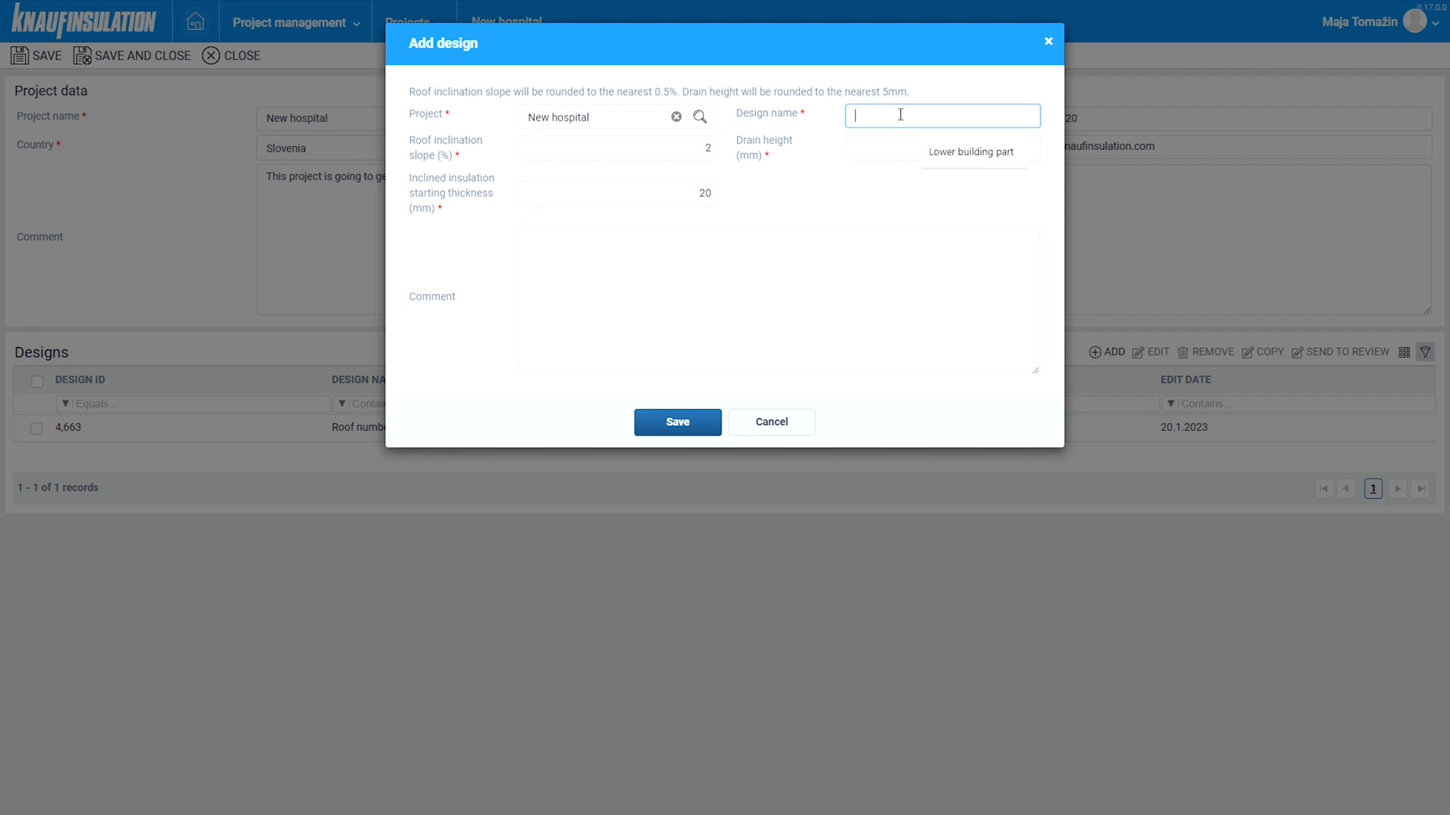
text(Higher building part)
click(901, 150)
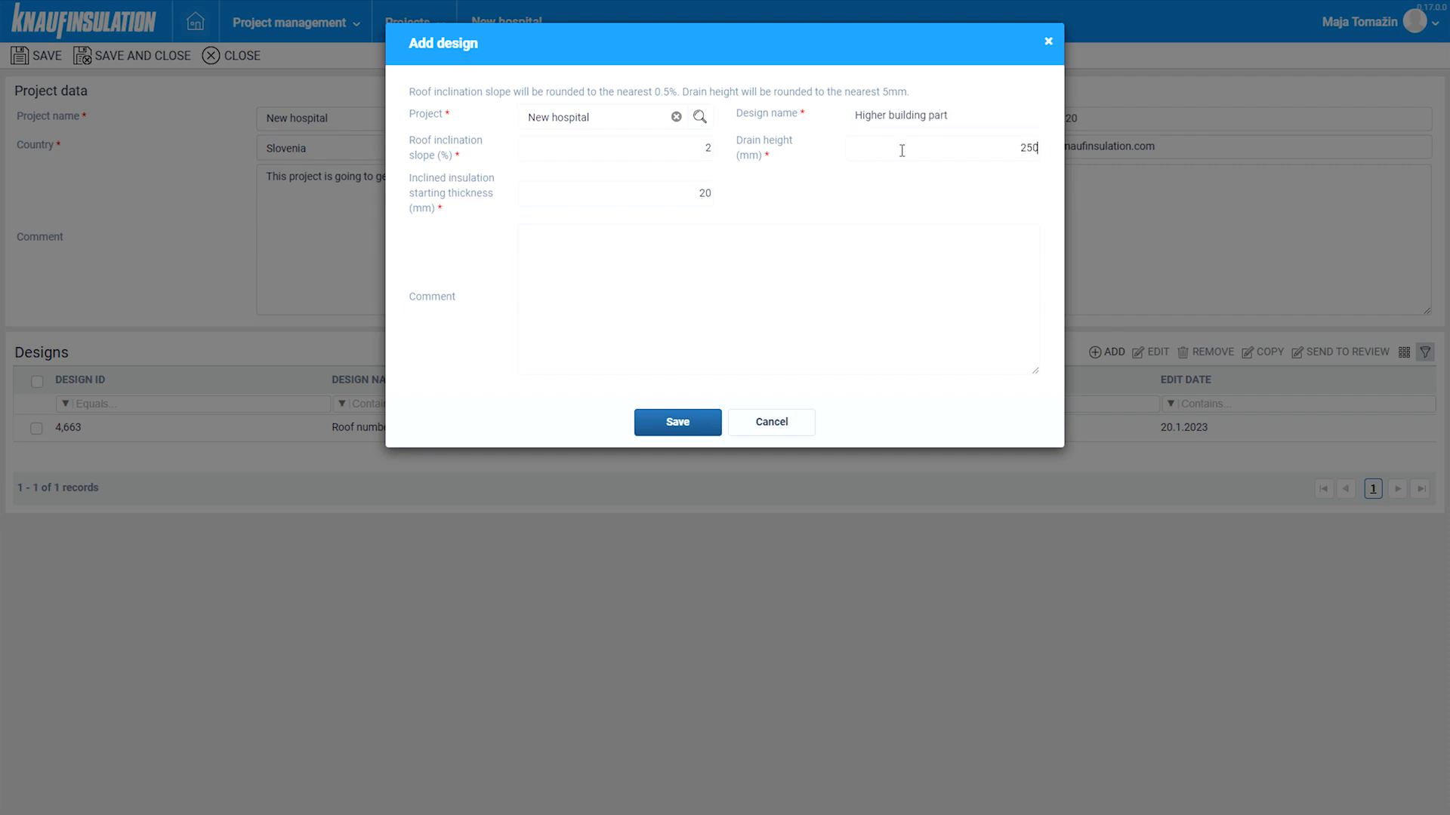
click(590, 246)
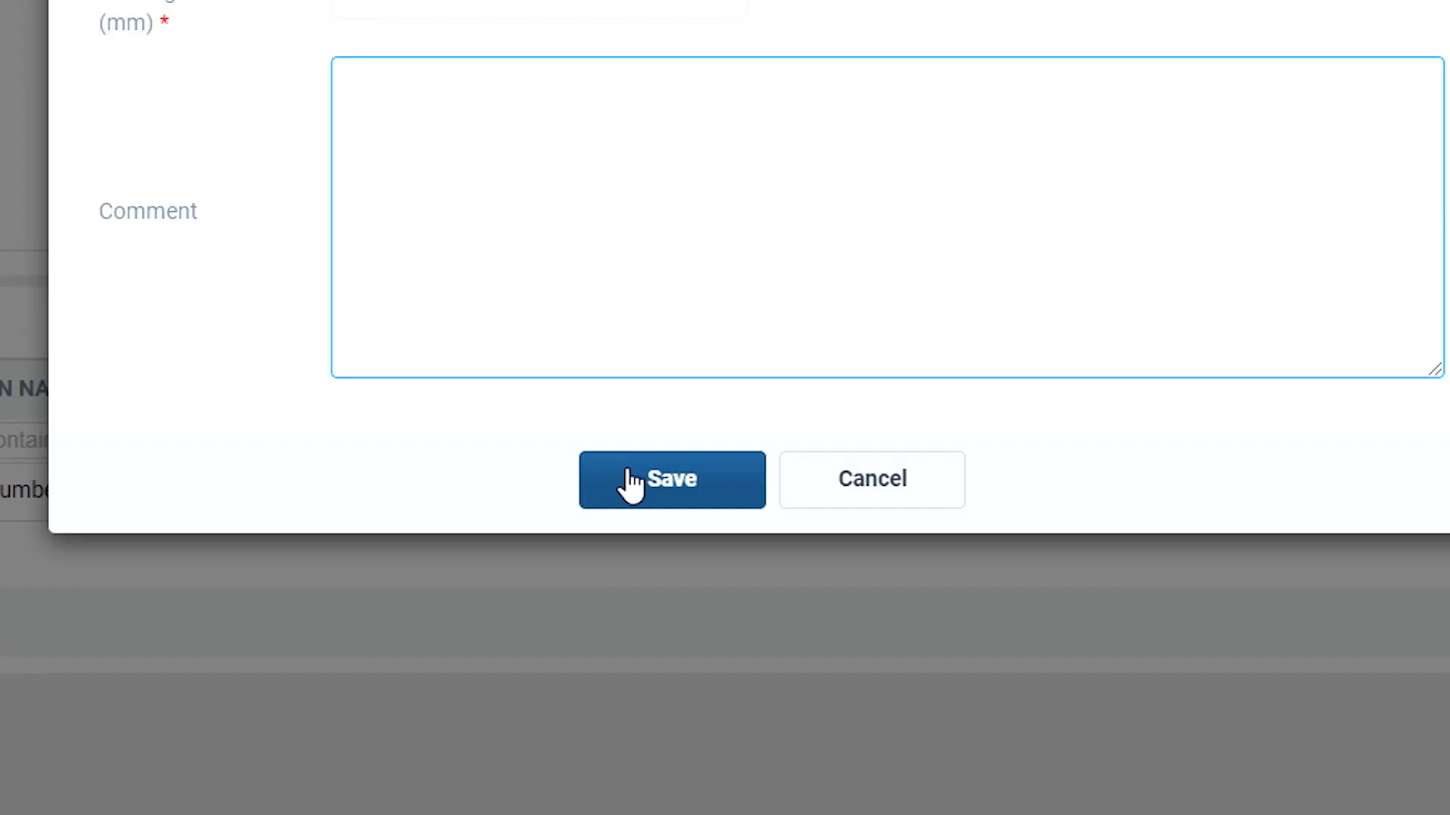
click(631, 484)
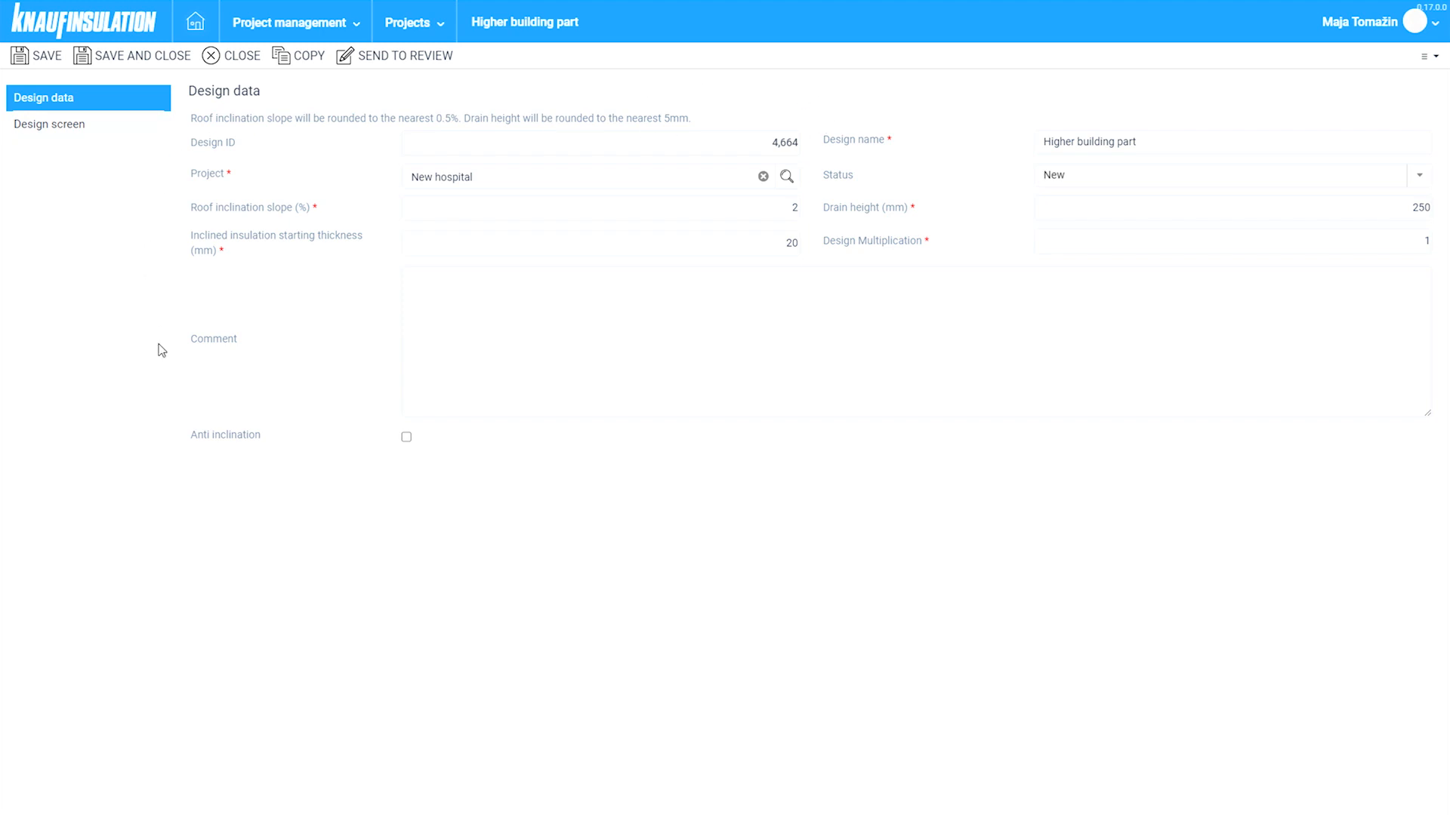
- On the design canvas, snap to corners and draw the first 15 m roof edge
click(92, 134)
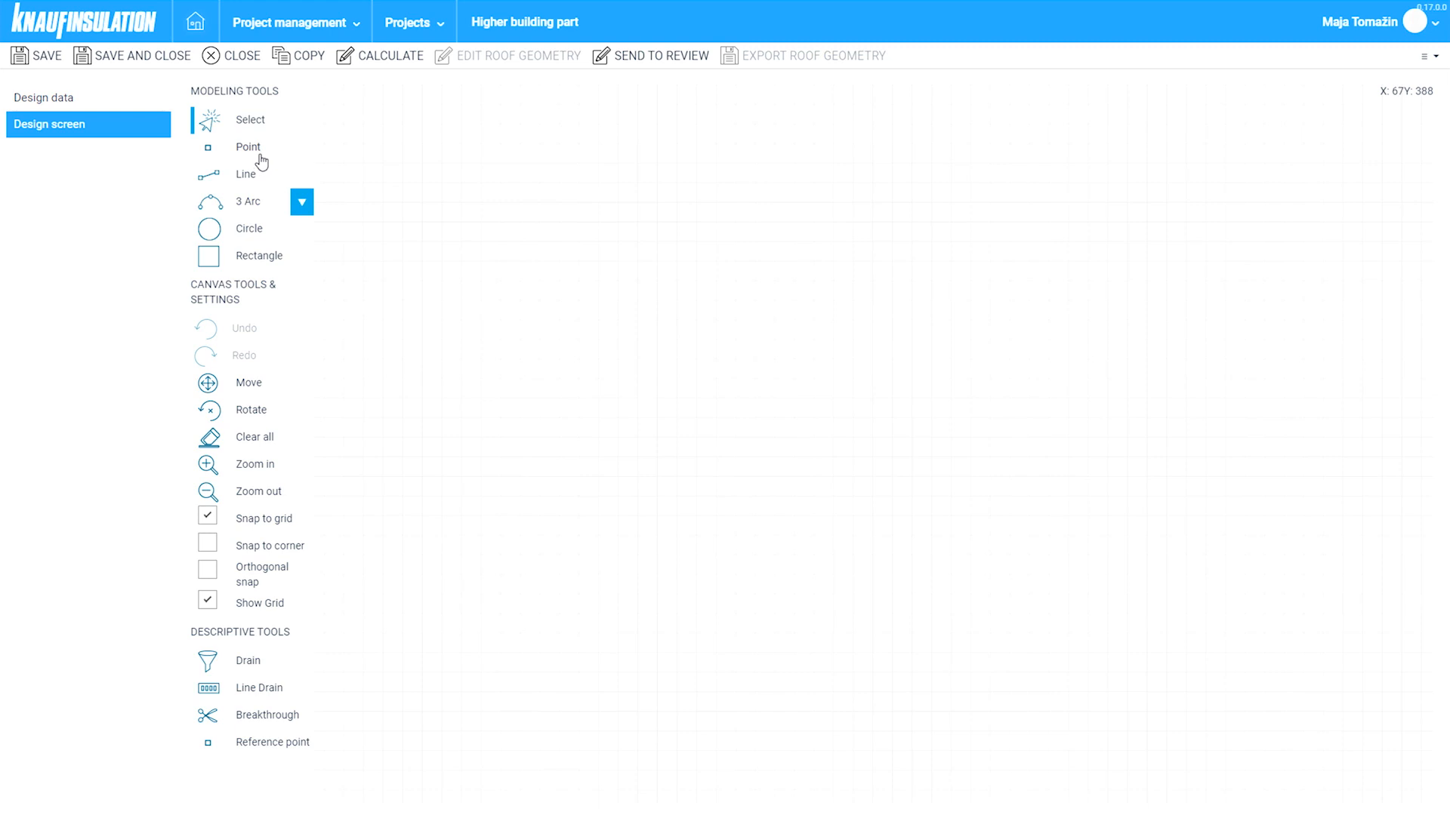
mouse_move(261, 155)
click(209, 540)
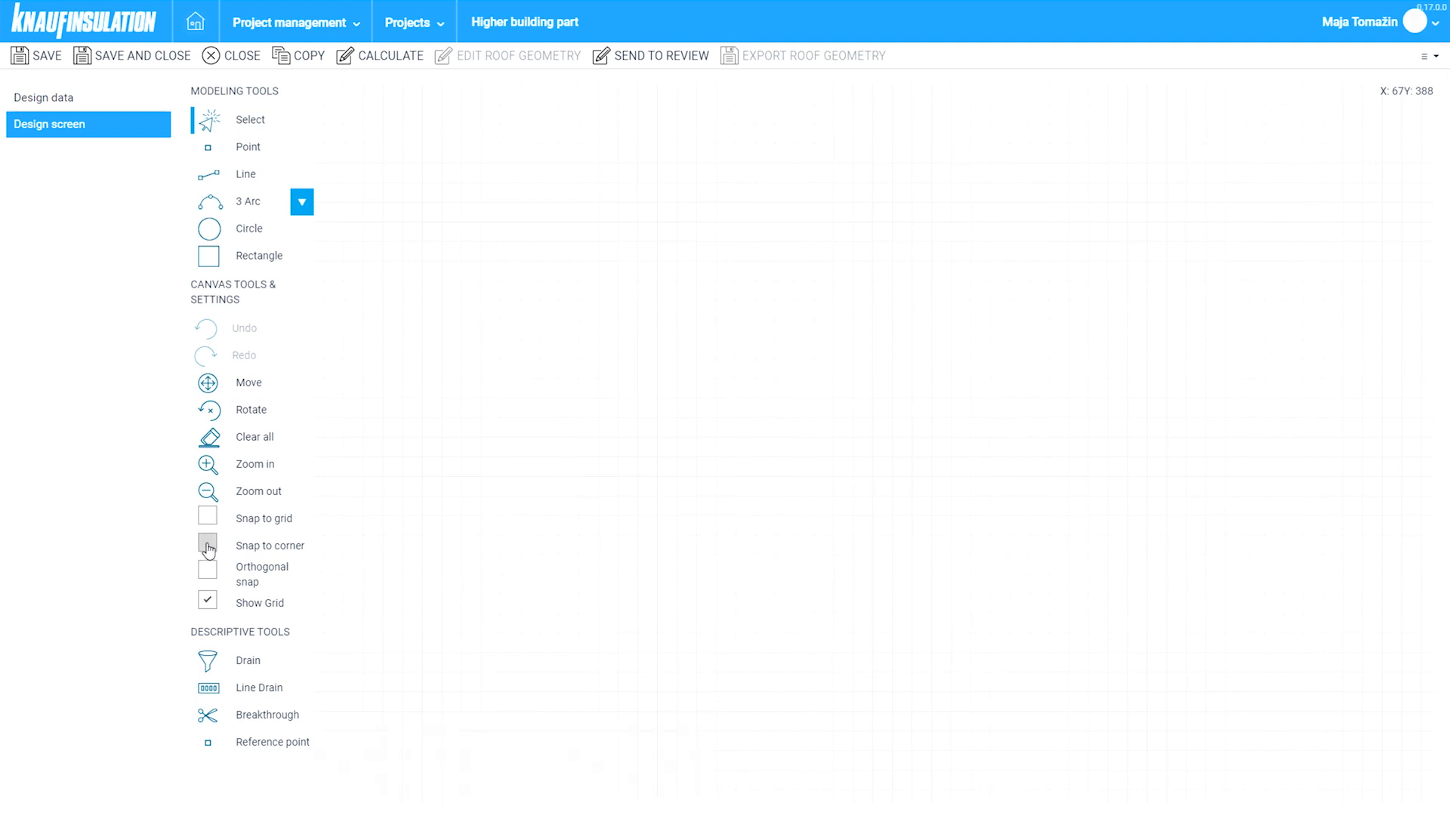
click(245, 175)
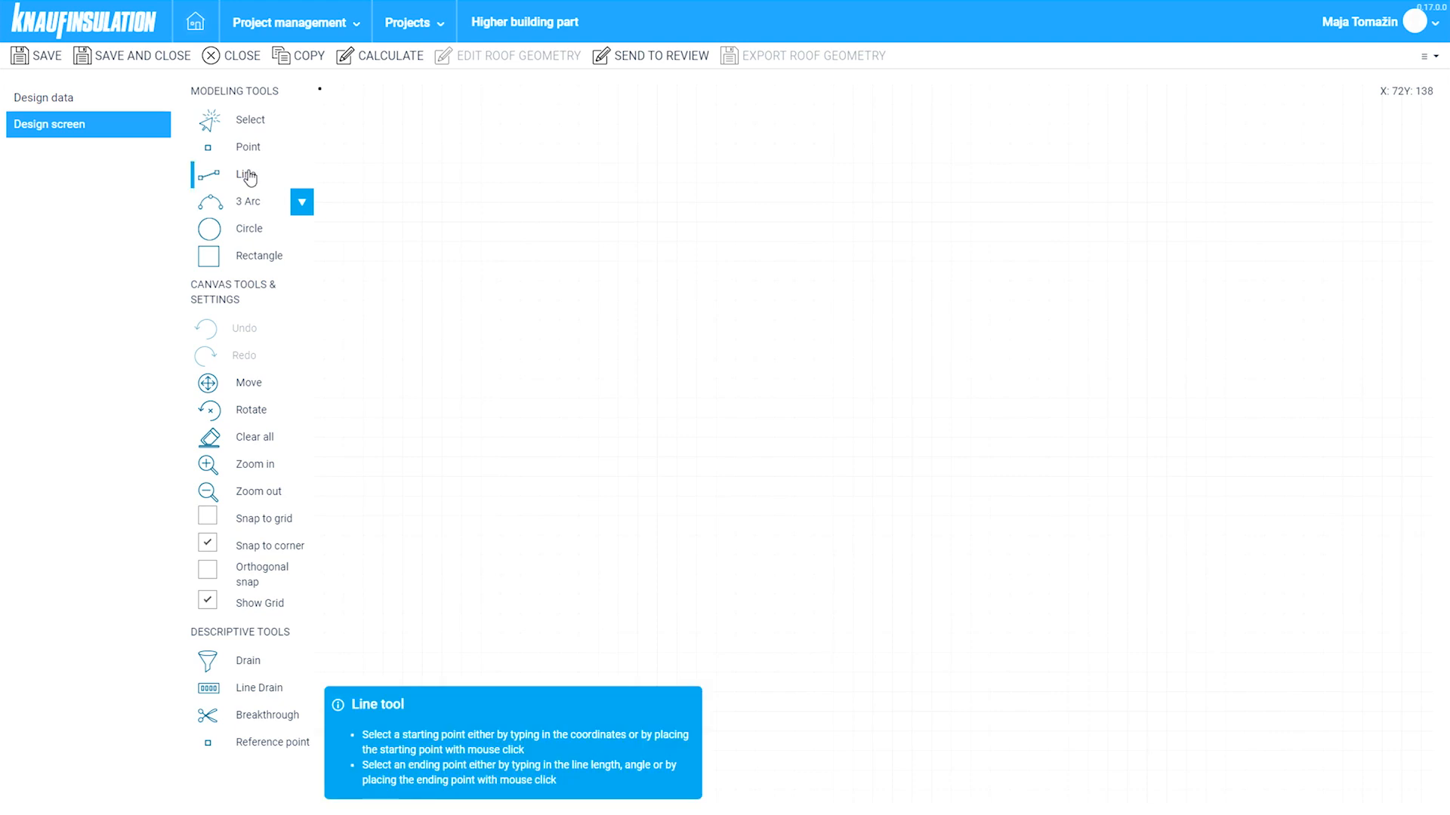
click(469, 450)
text(15)
key(Tab)
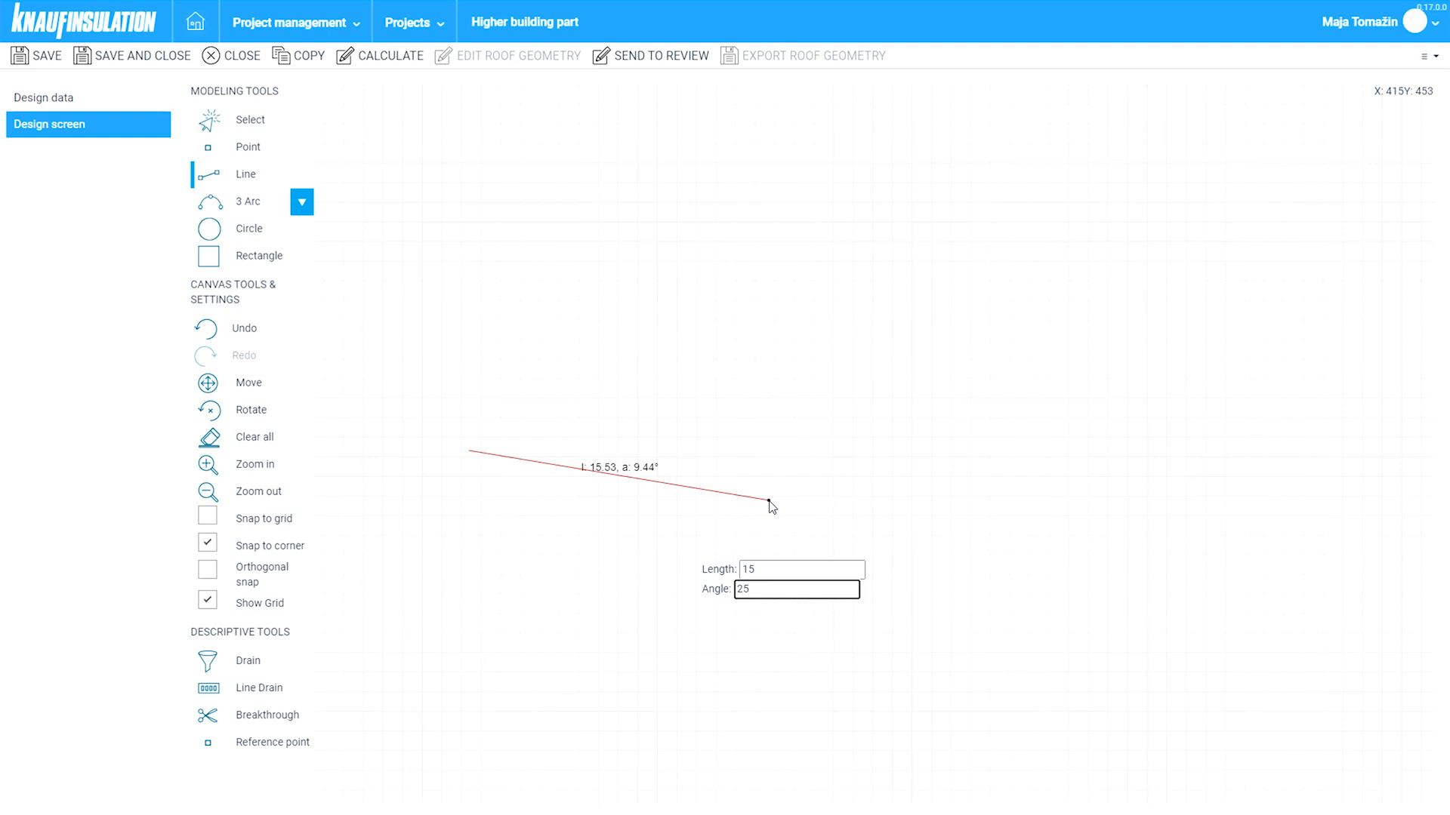
key(Return)
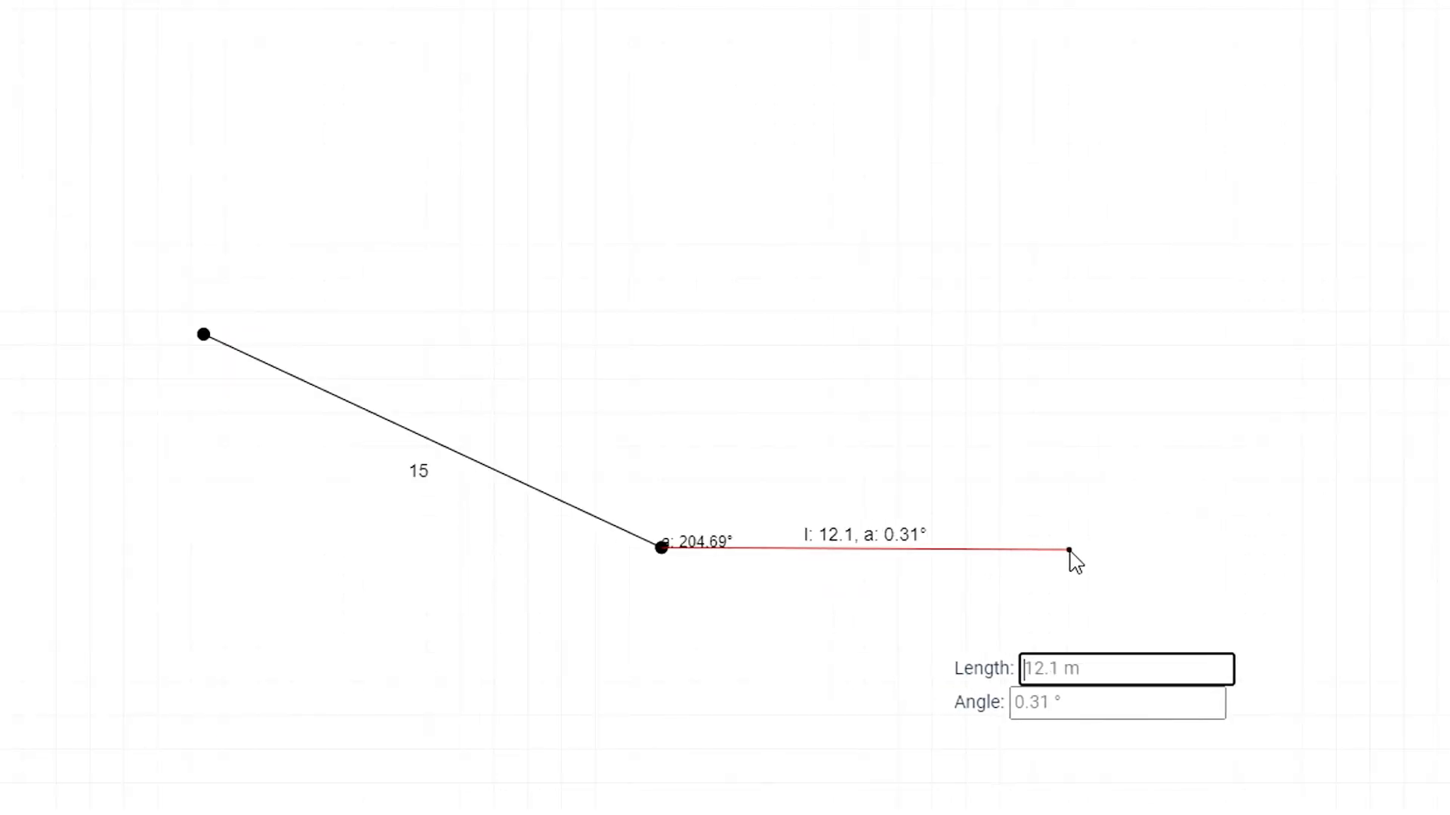
- Add a horizontal 13 m edge, then a vertical 15 m edge with orthogonal snap on
text(13)
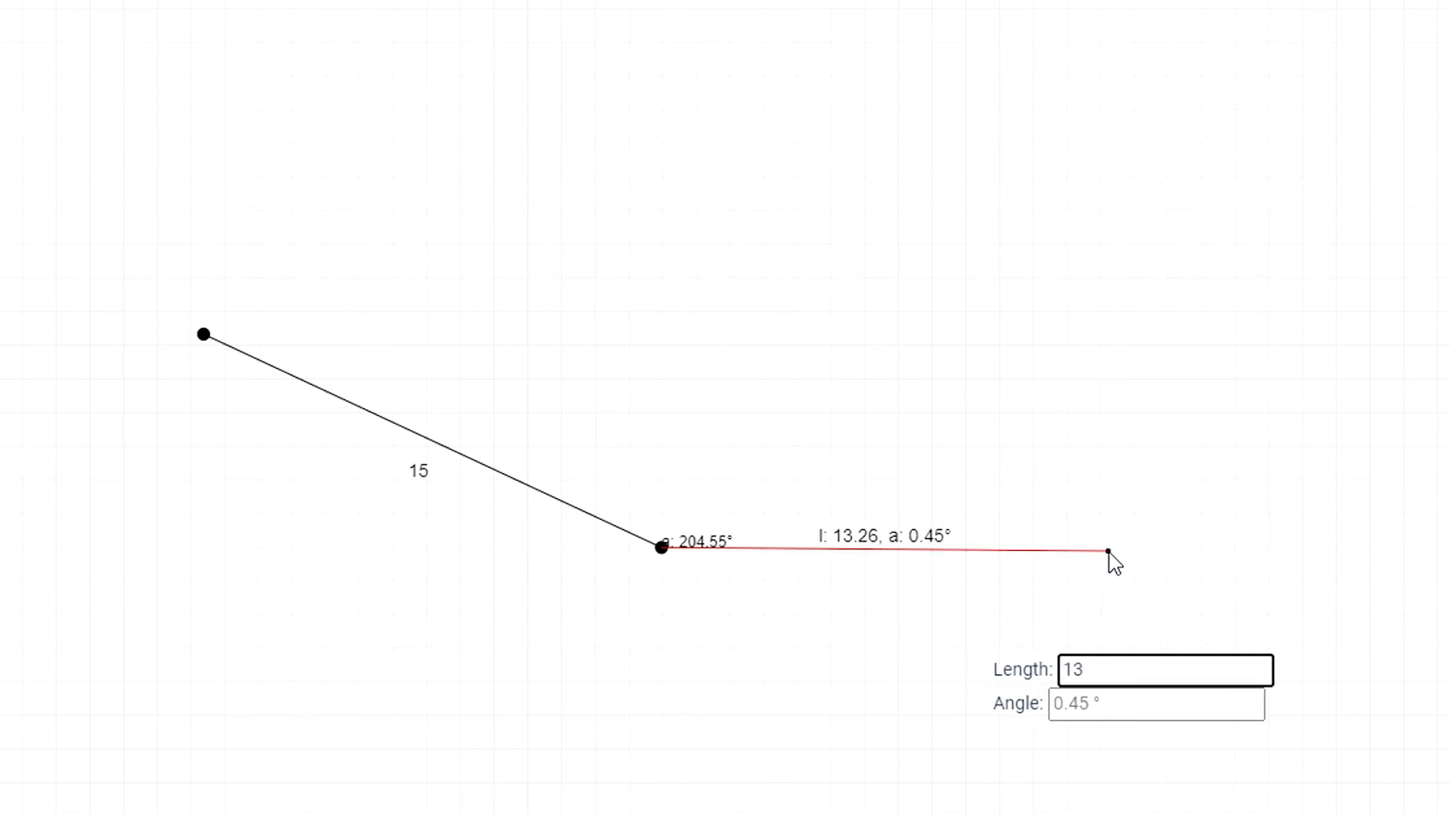
key(Tab)
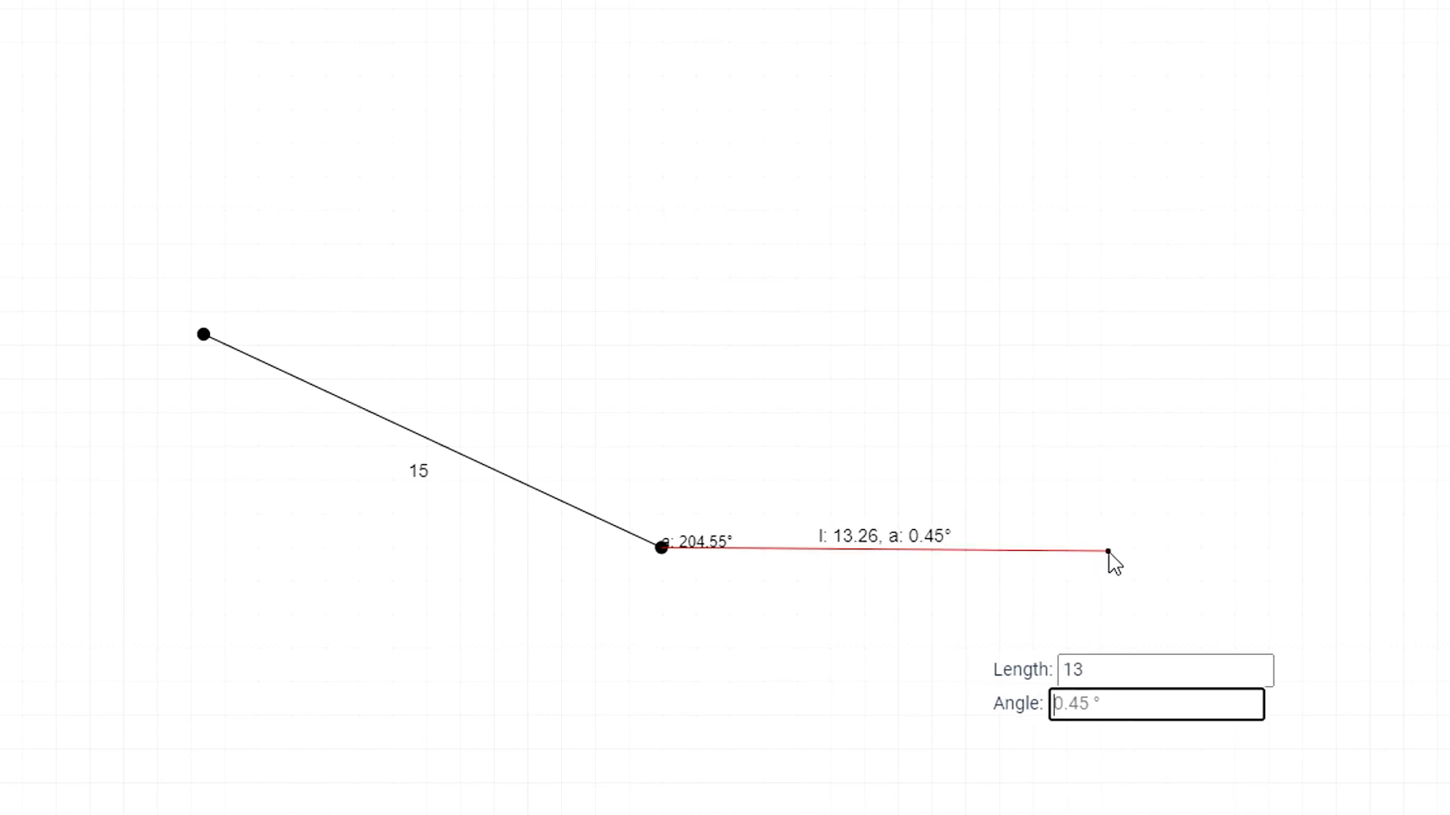
text(0)
key(Return)
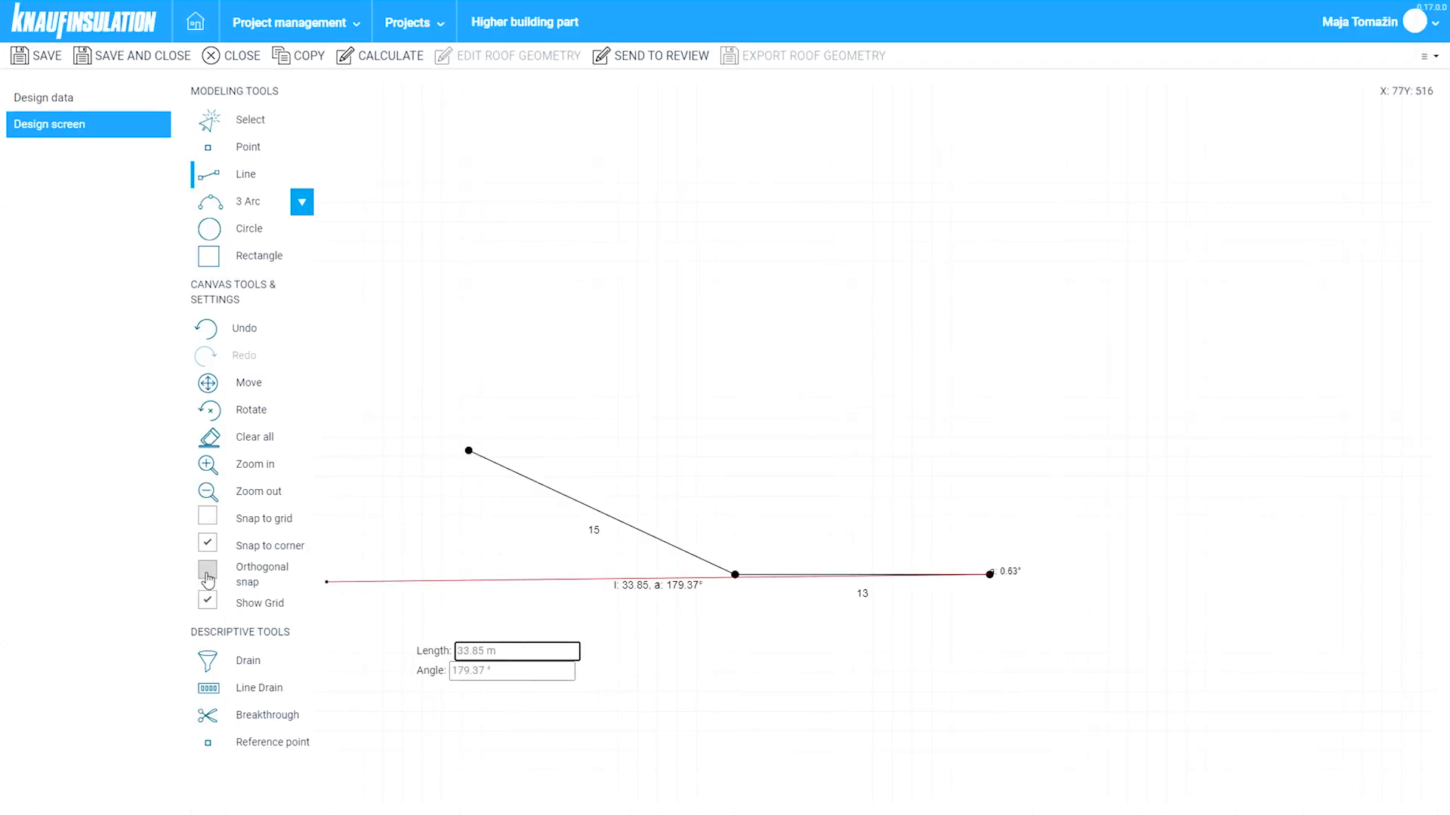
click(208, 574)
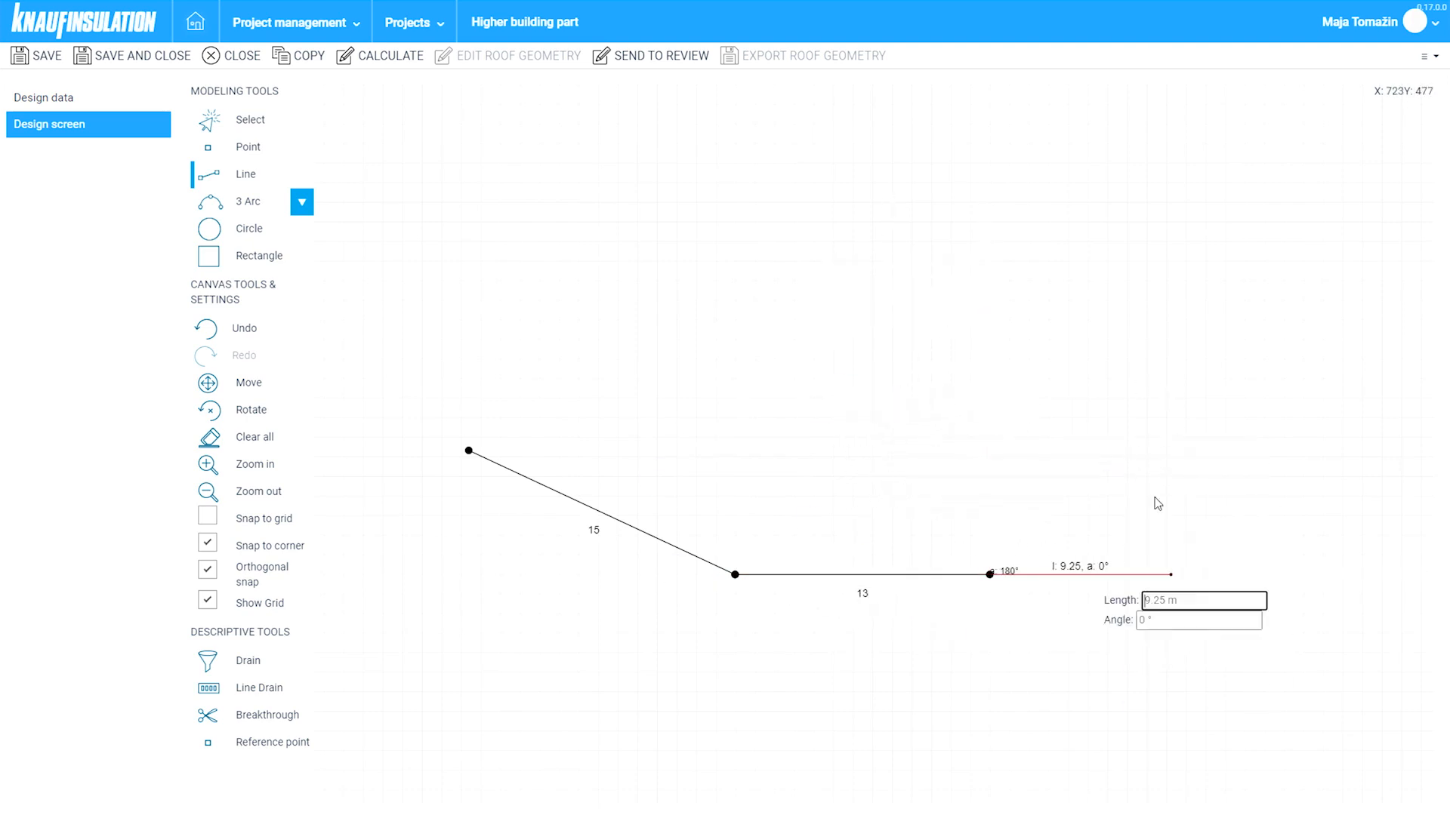
text(15)
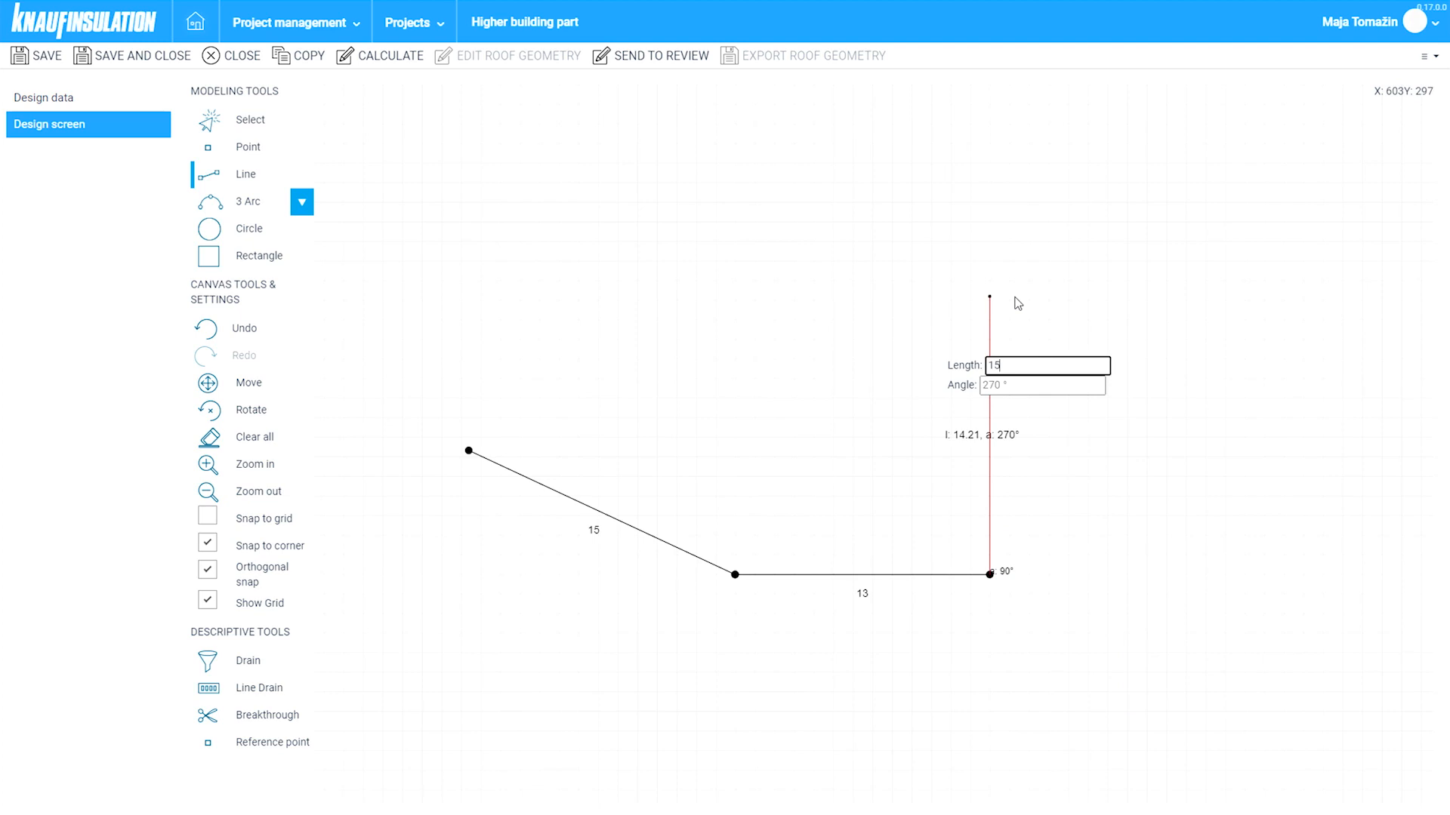
key(Tab)
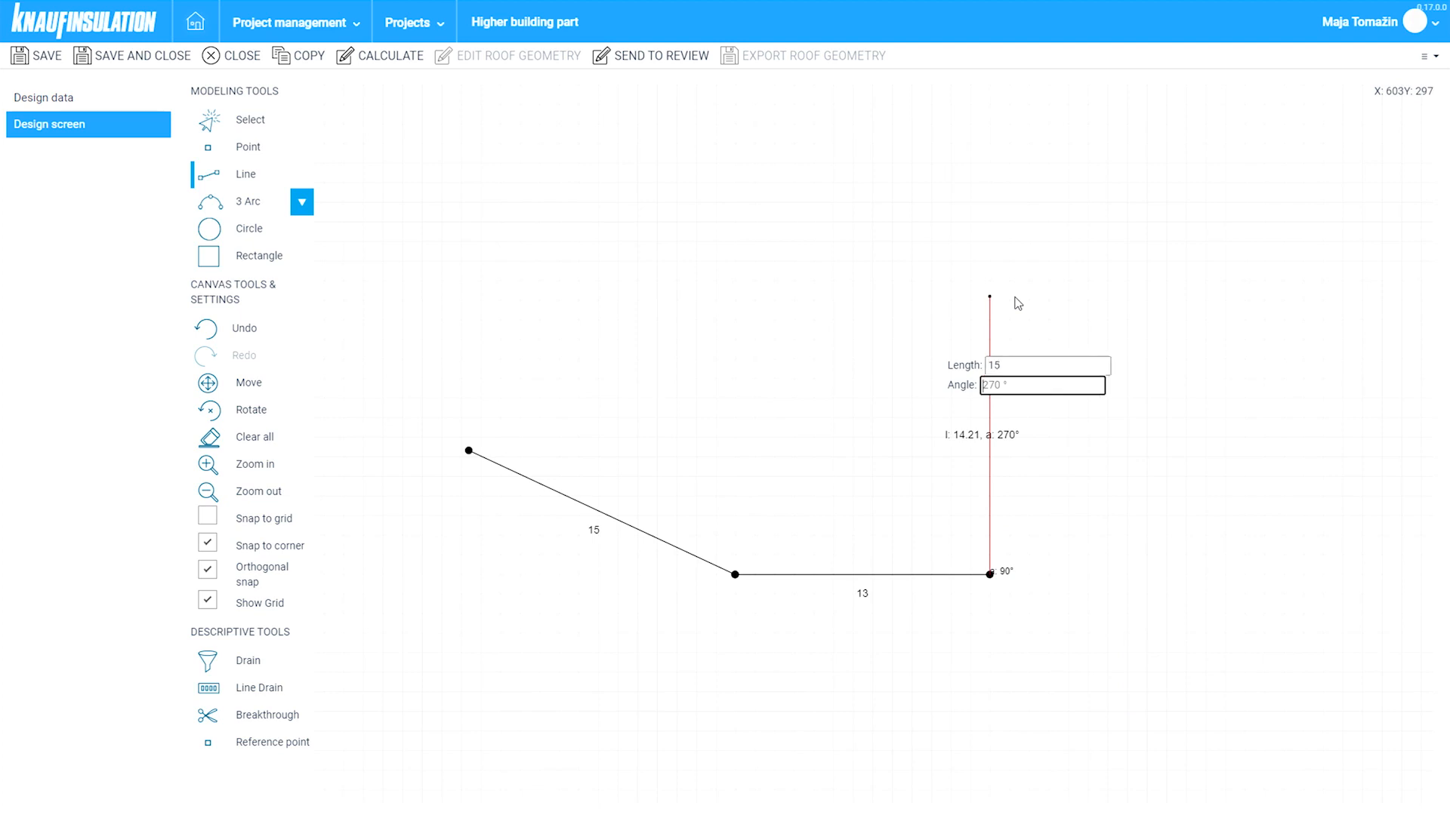
key(Return)
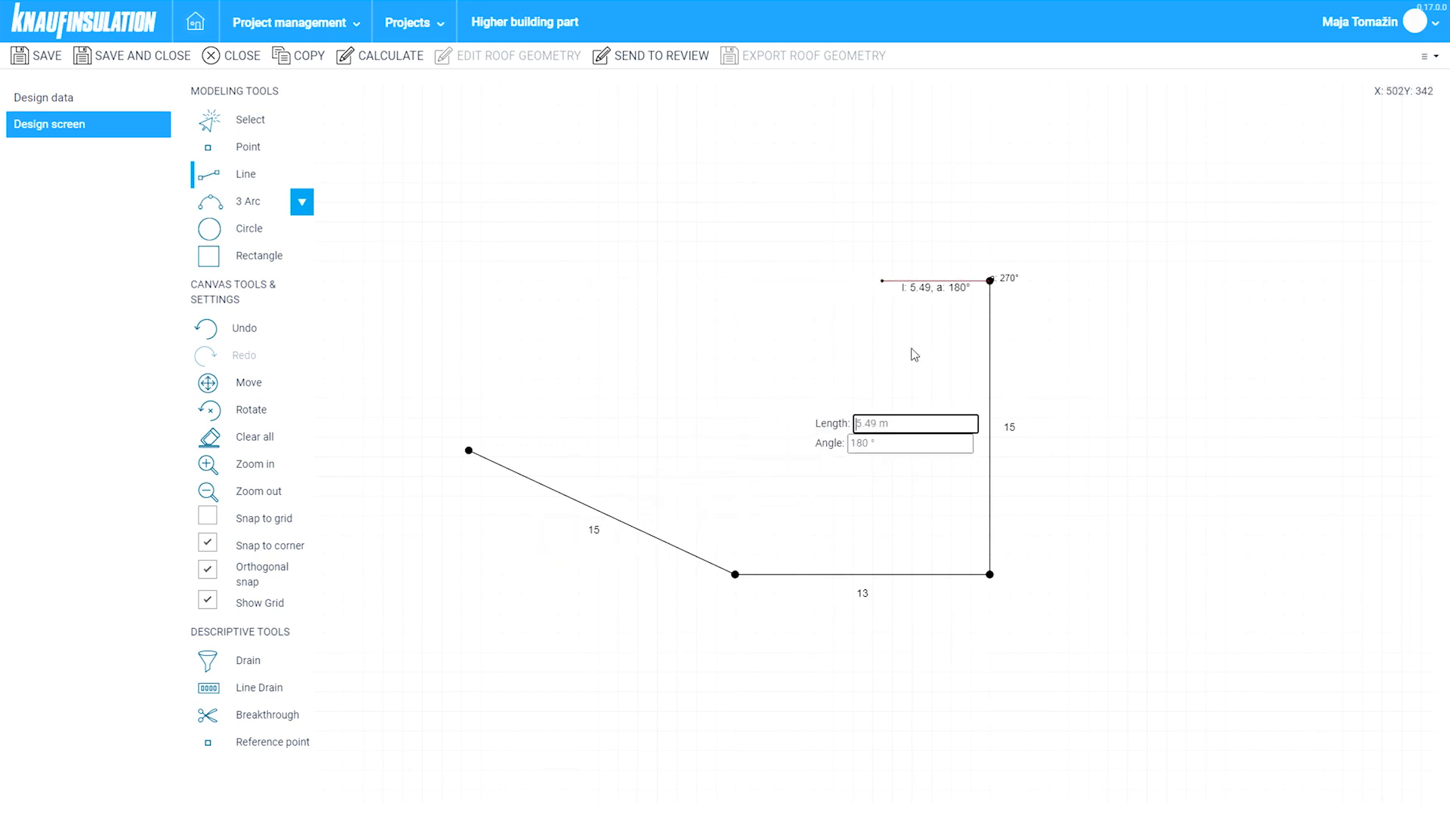
key(Escape)
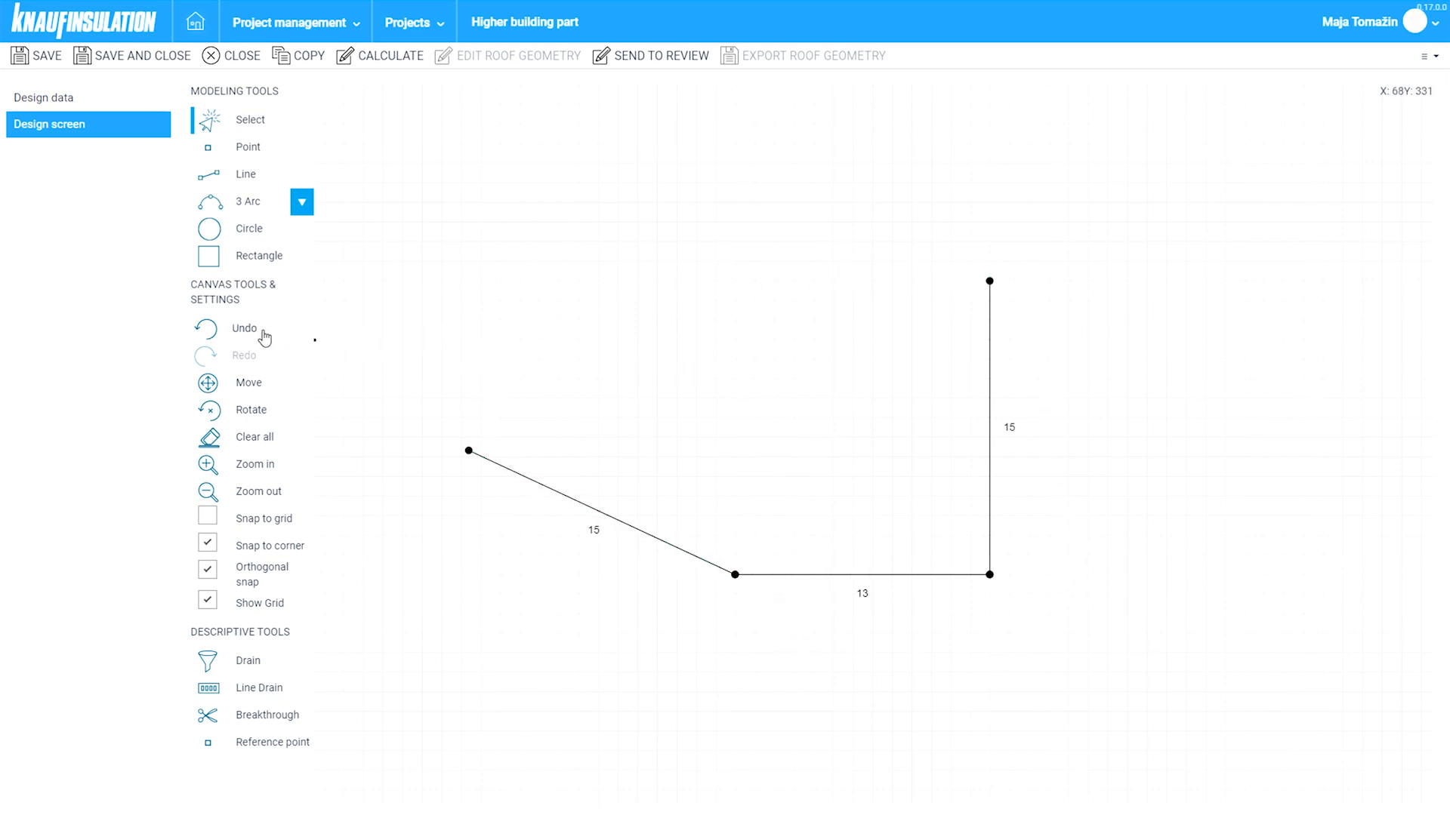
- Undo and restore the three edges, then draw and remove a trial top line
click(234, 335)
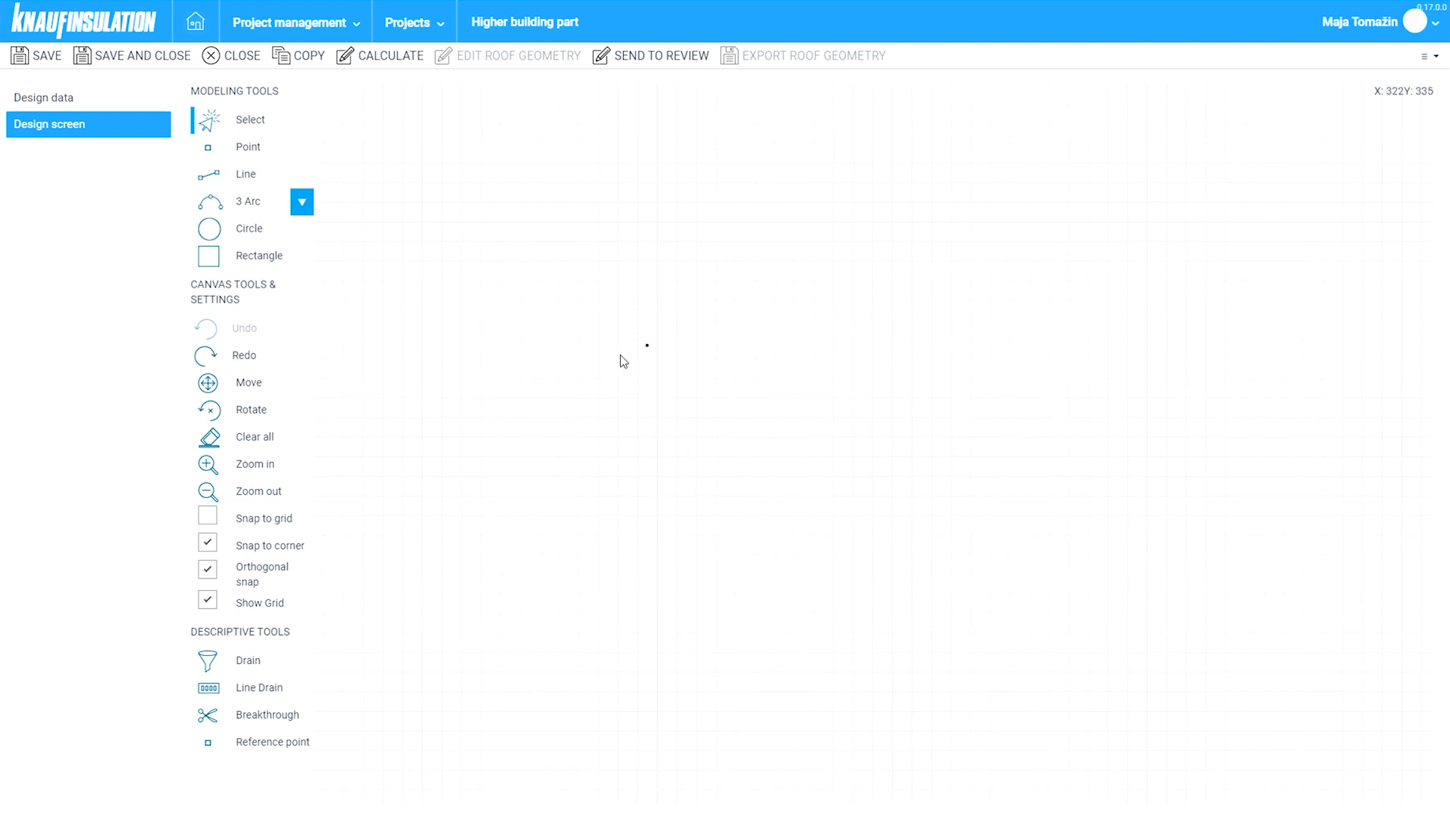
click(246, 357)
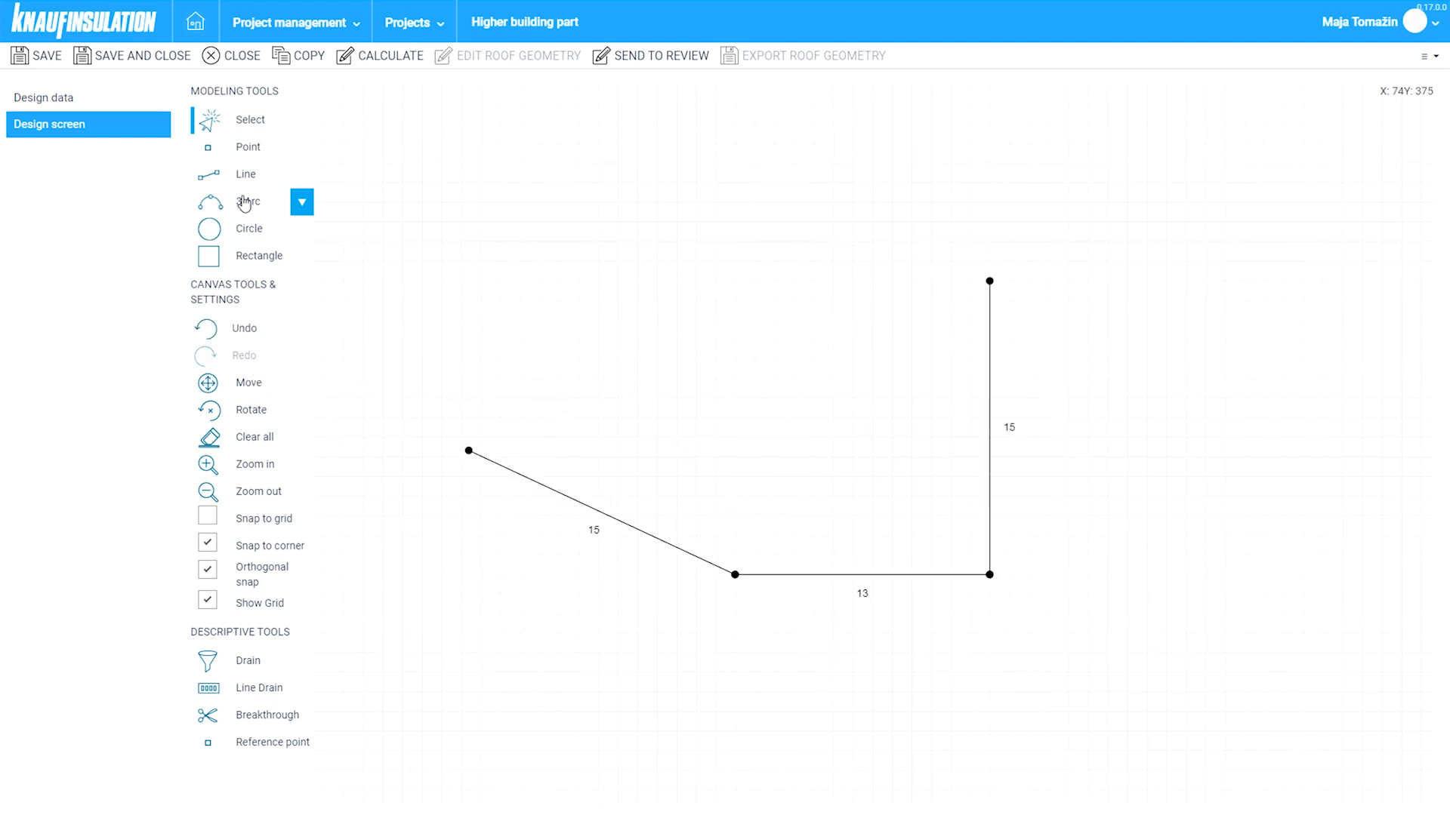
click(246, 174)
click(989, 281)
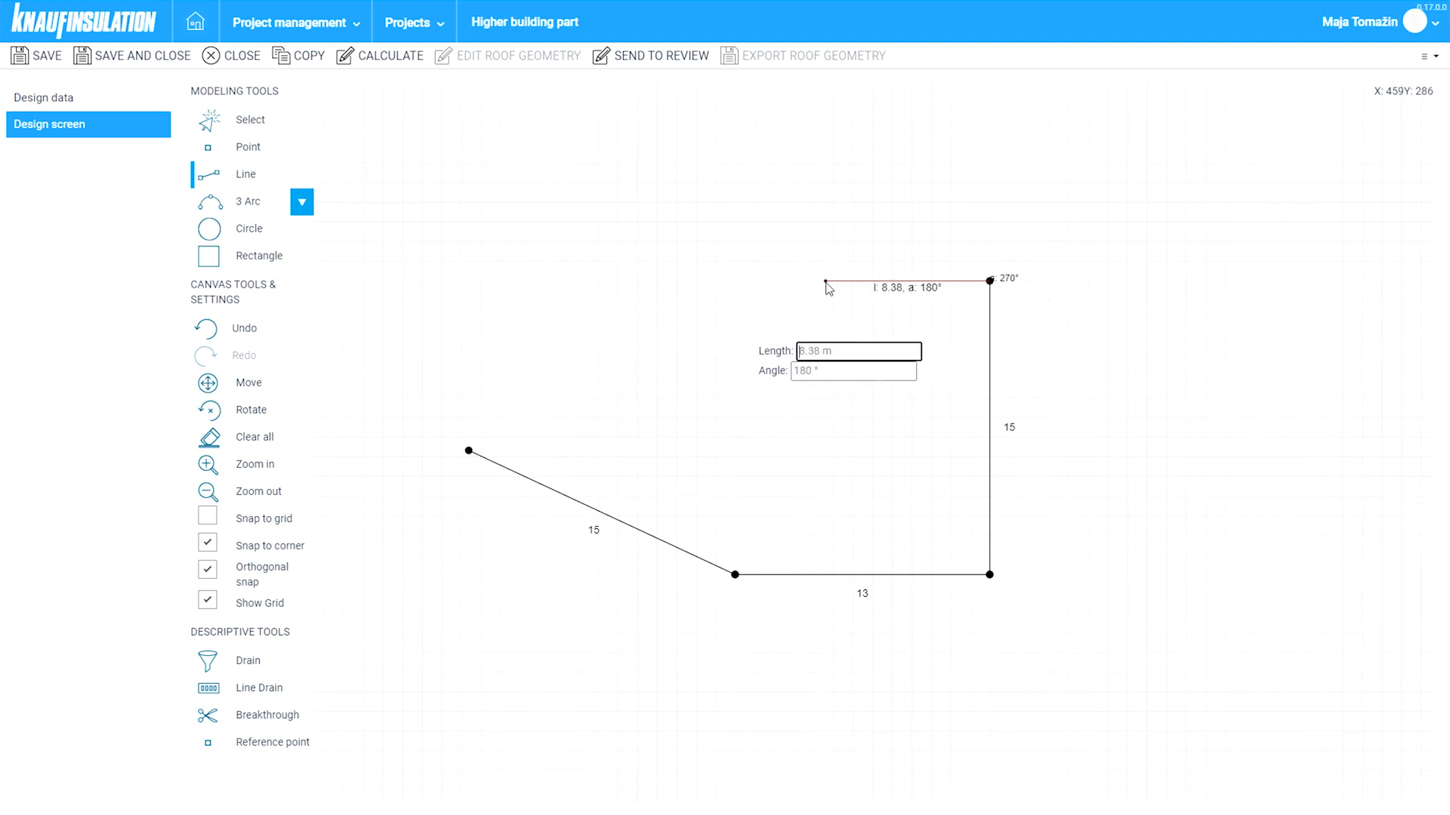
click(796, 281)
key(Escape)
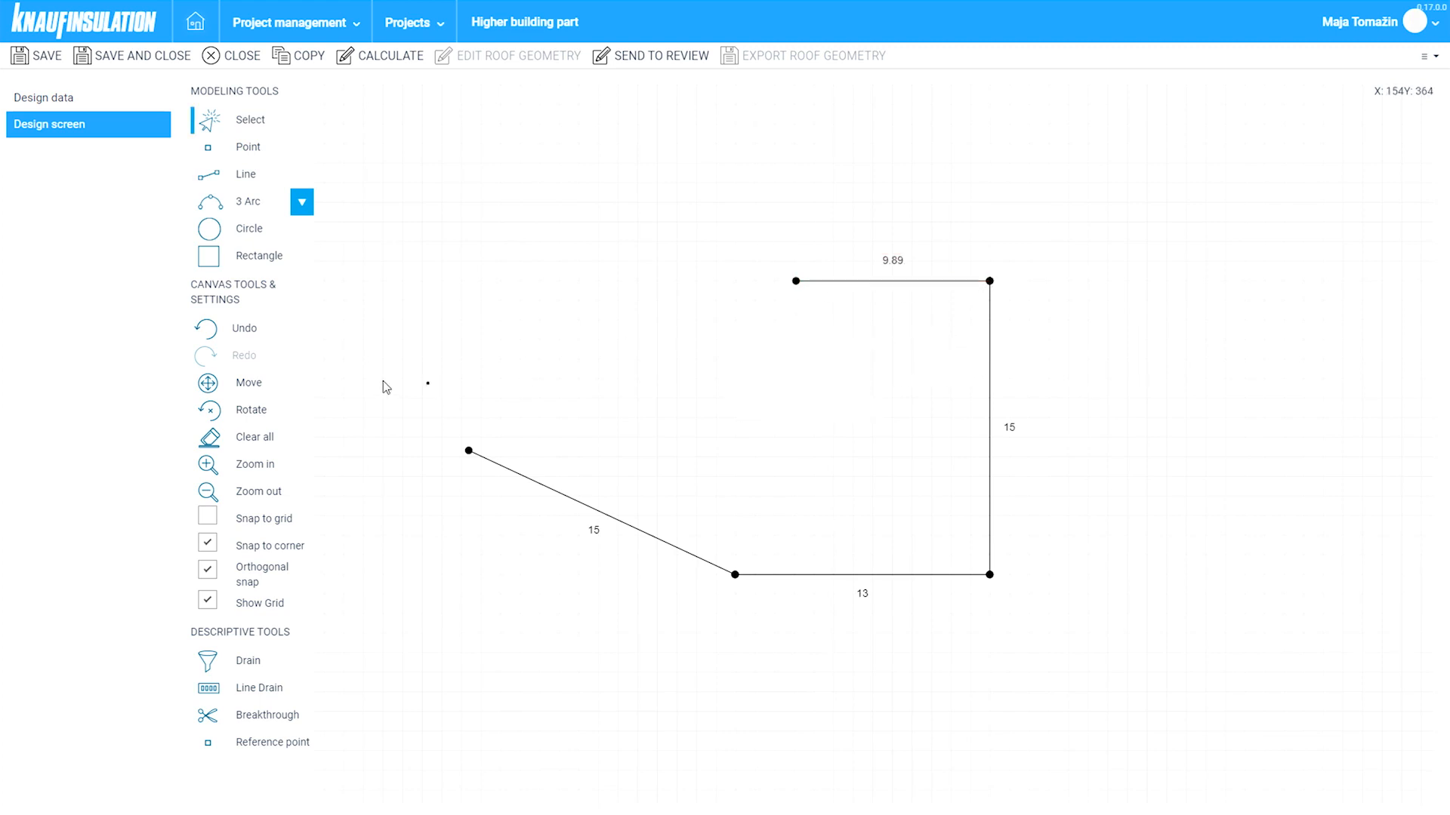
click(237, 328)
click(238, 327)
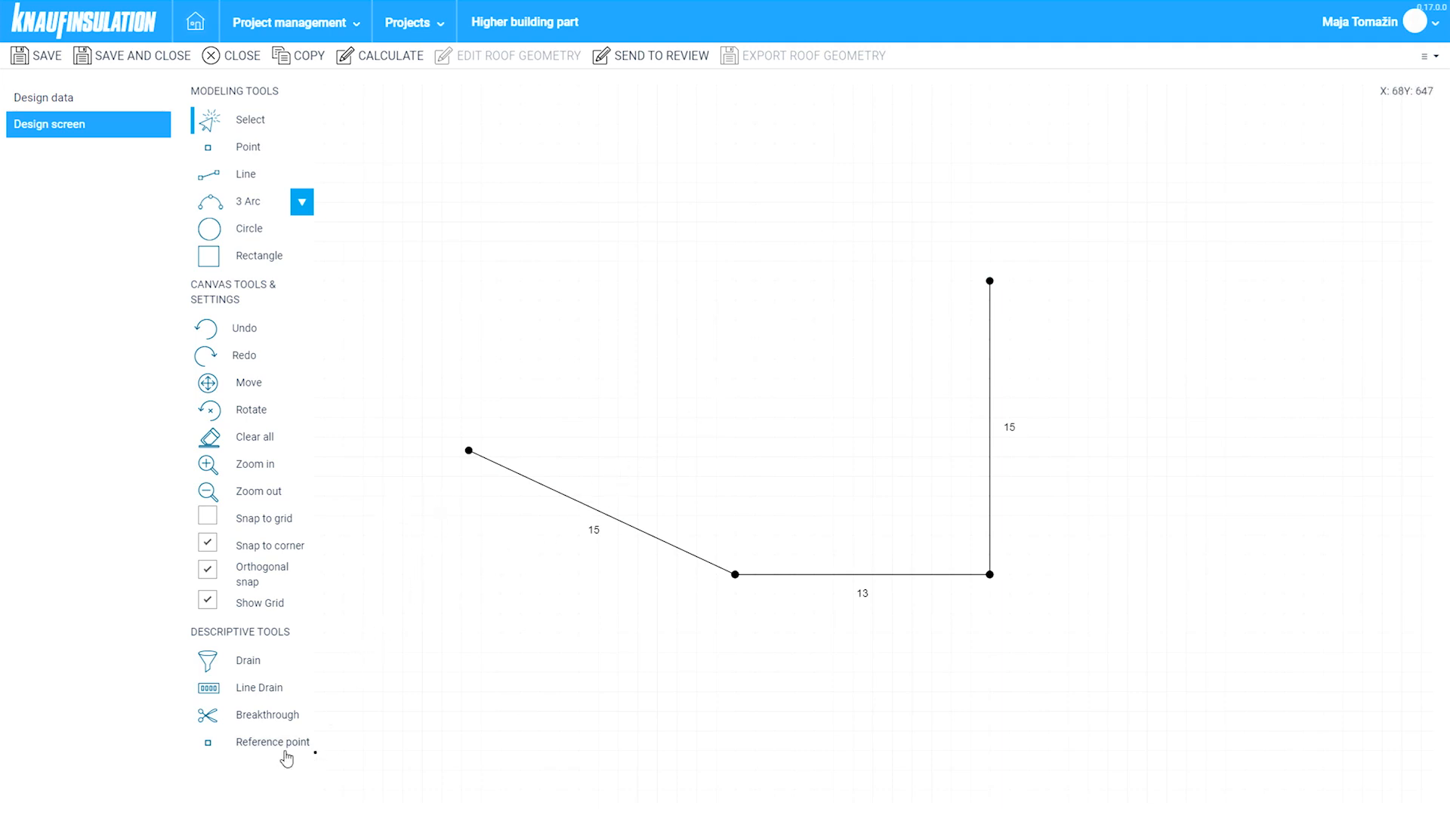
mouse_move(243, 749)
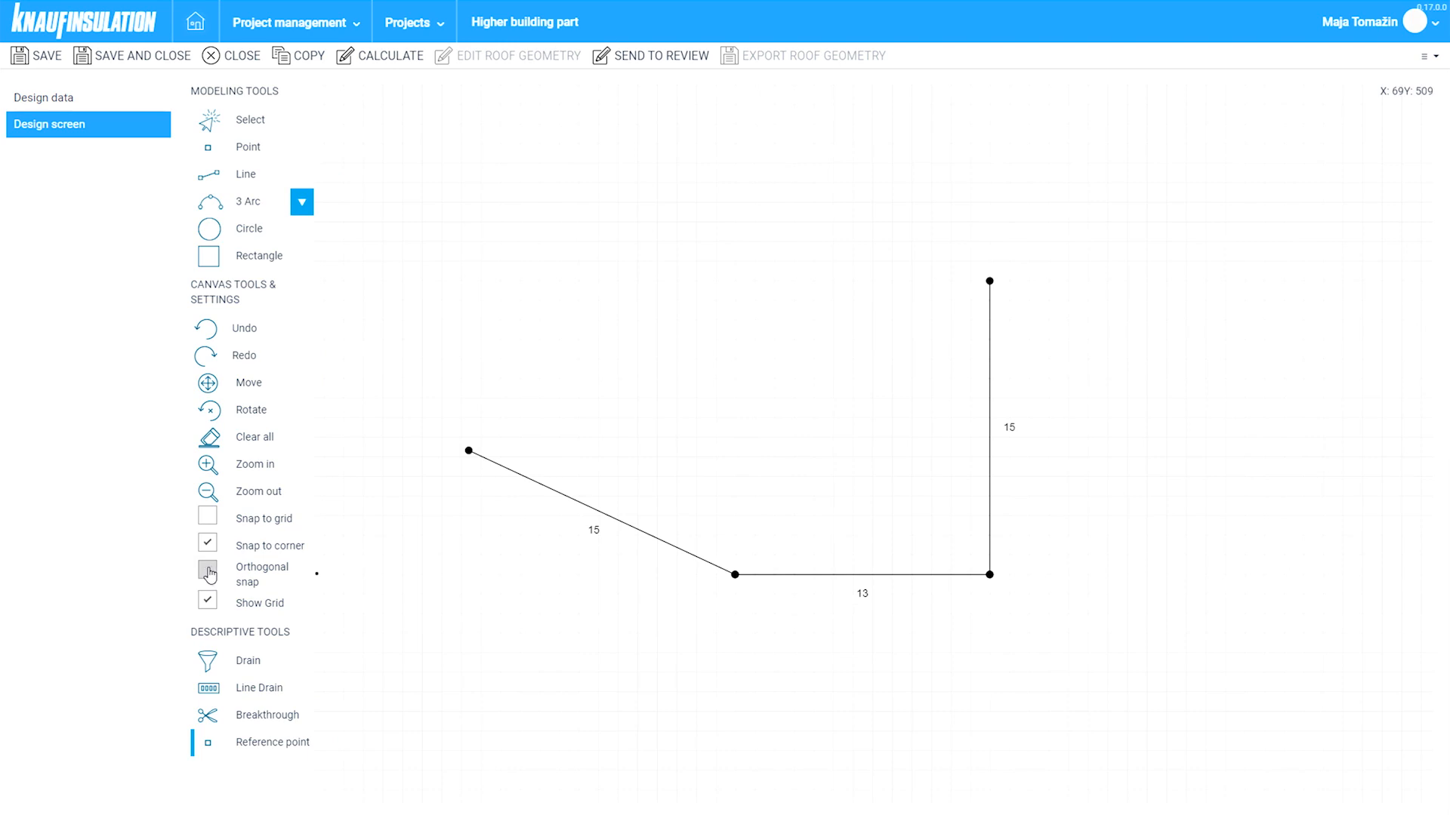
- With orthogonal snap off, place a reference point at A 0, B 15 from the 15/13 m corner
click(210, 575)
click(741, 589)
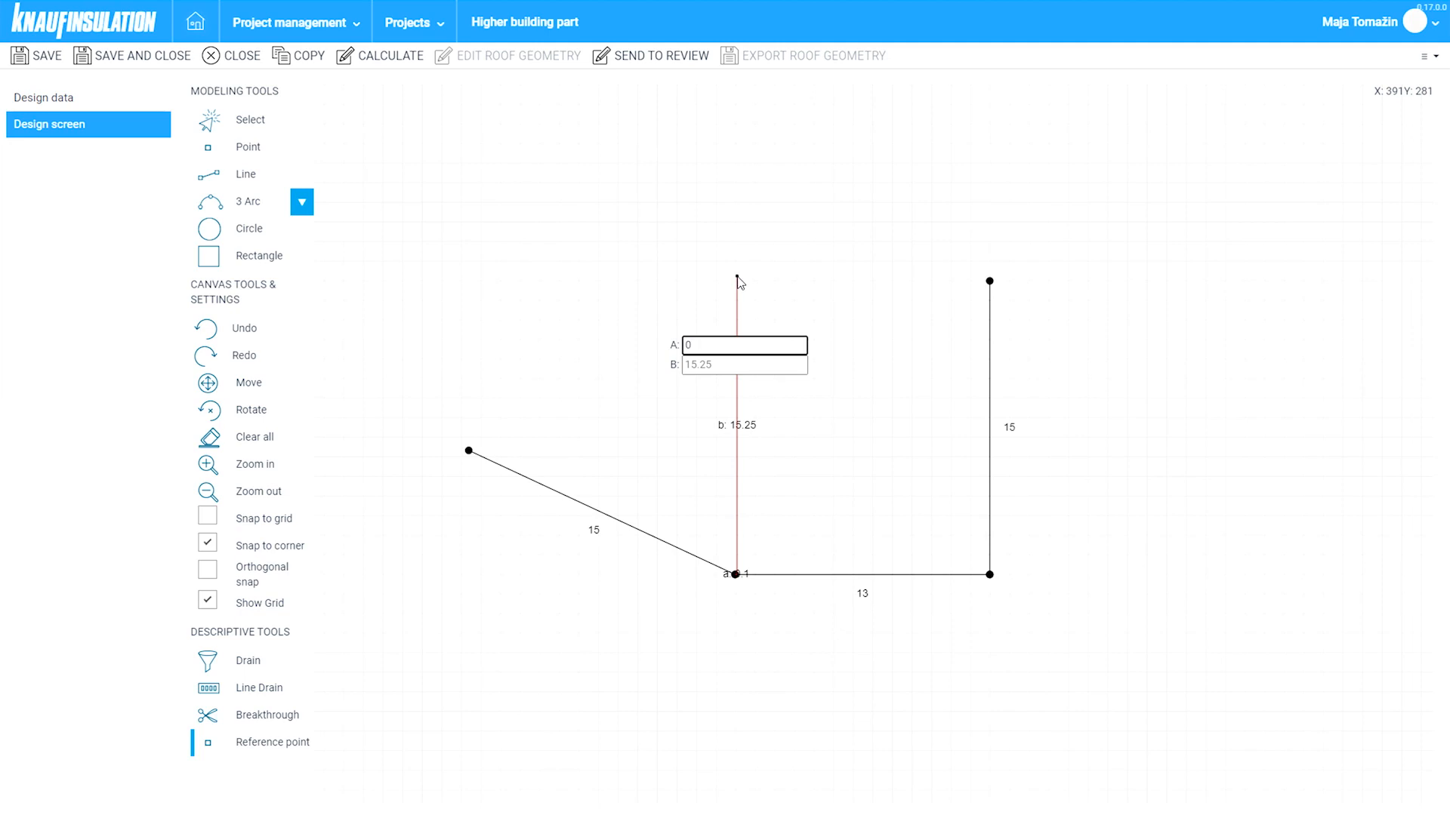
text(0)
key(Tab)
text(1)
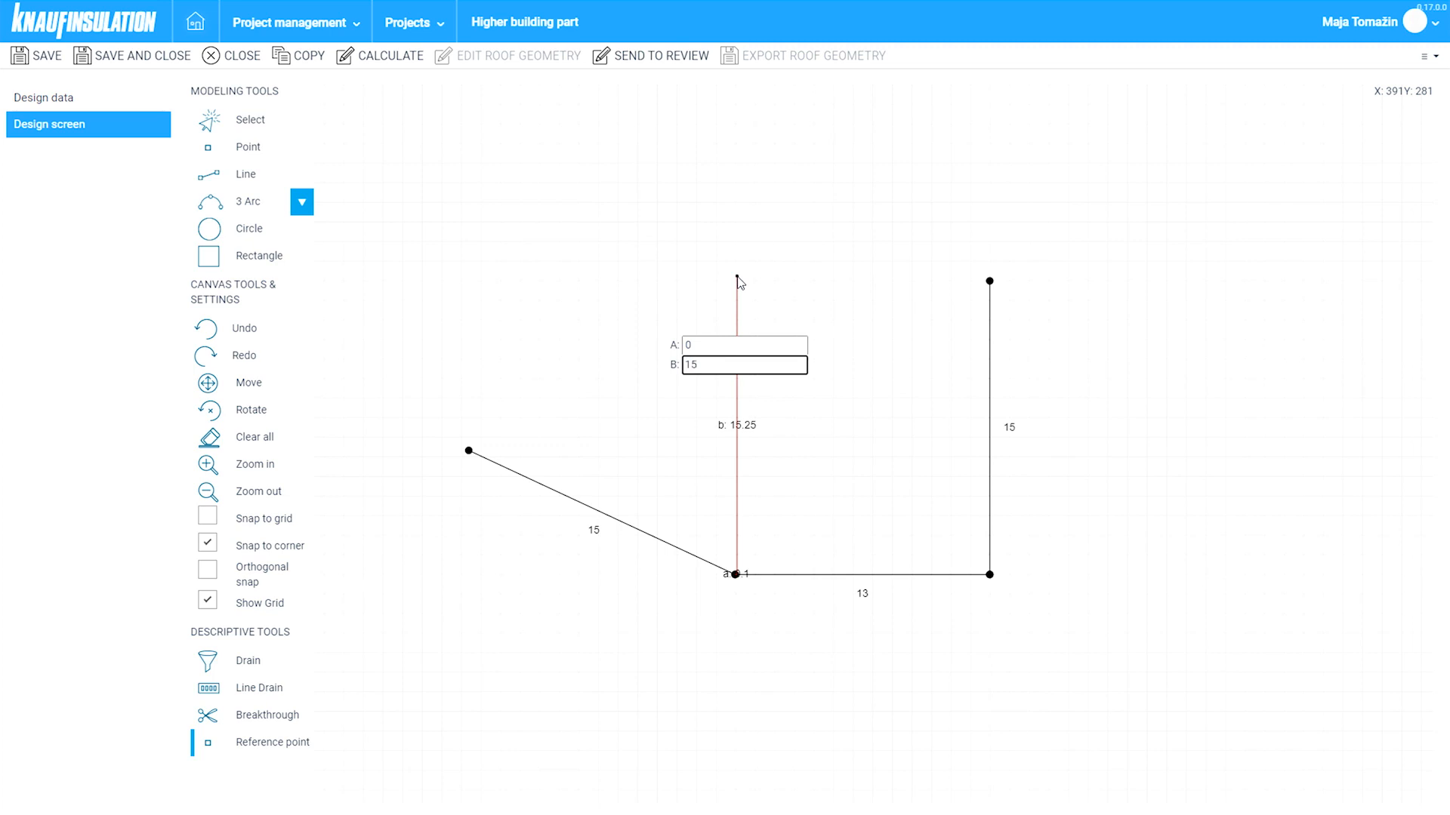
text(5)
key(Return)
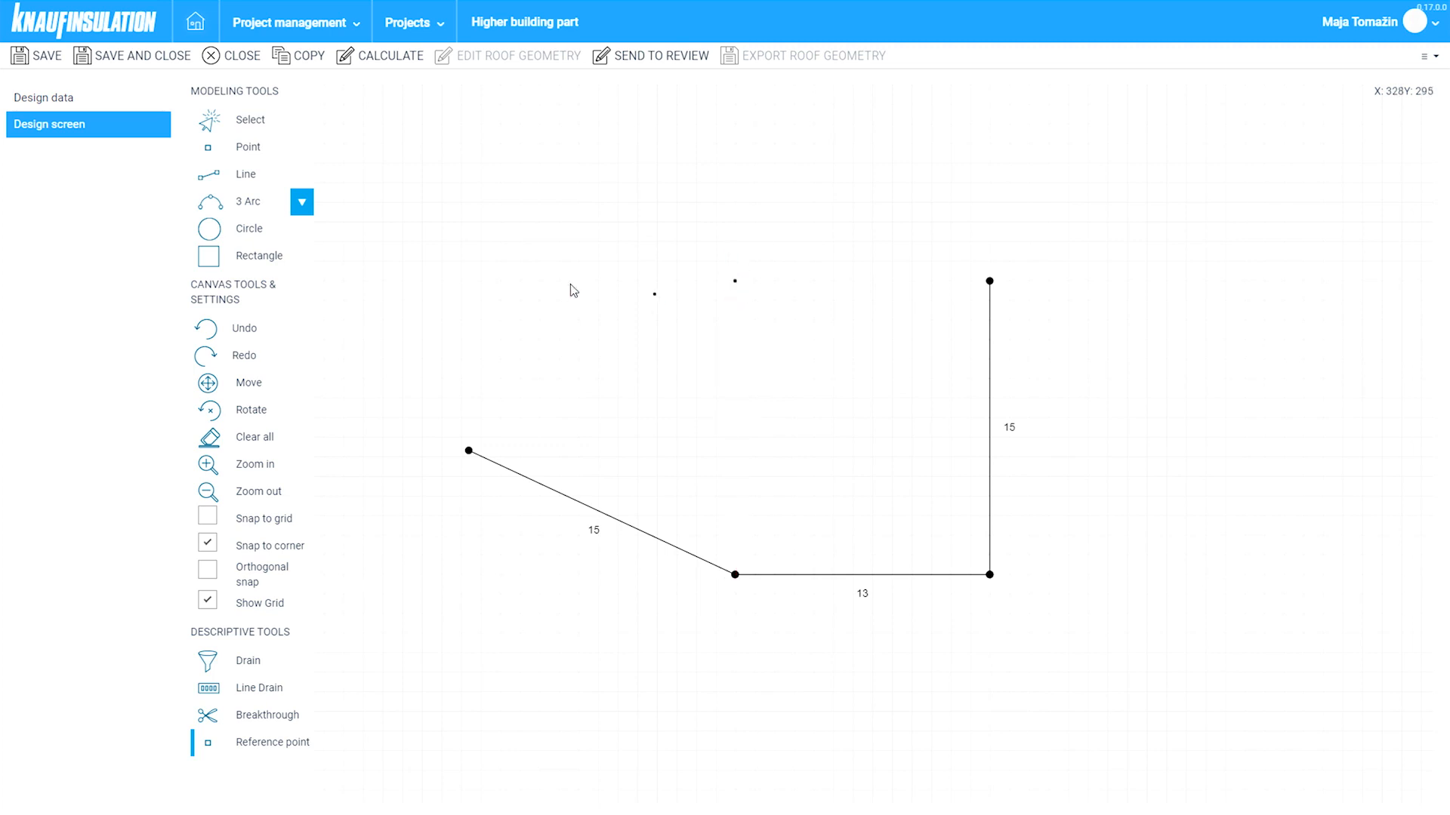
click(261, 202)
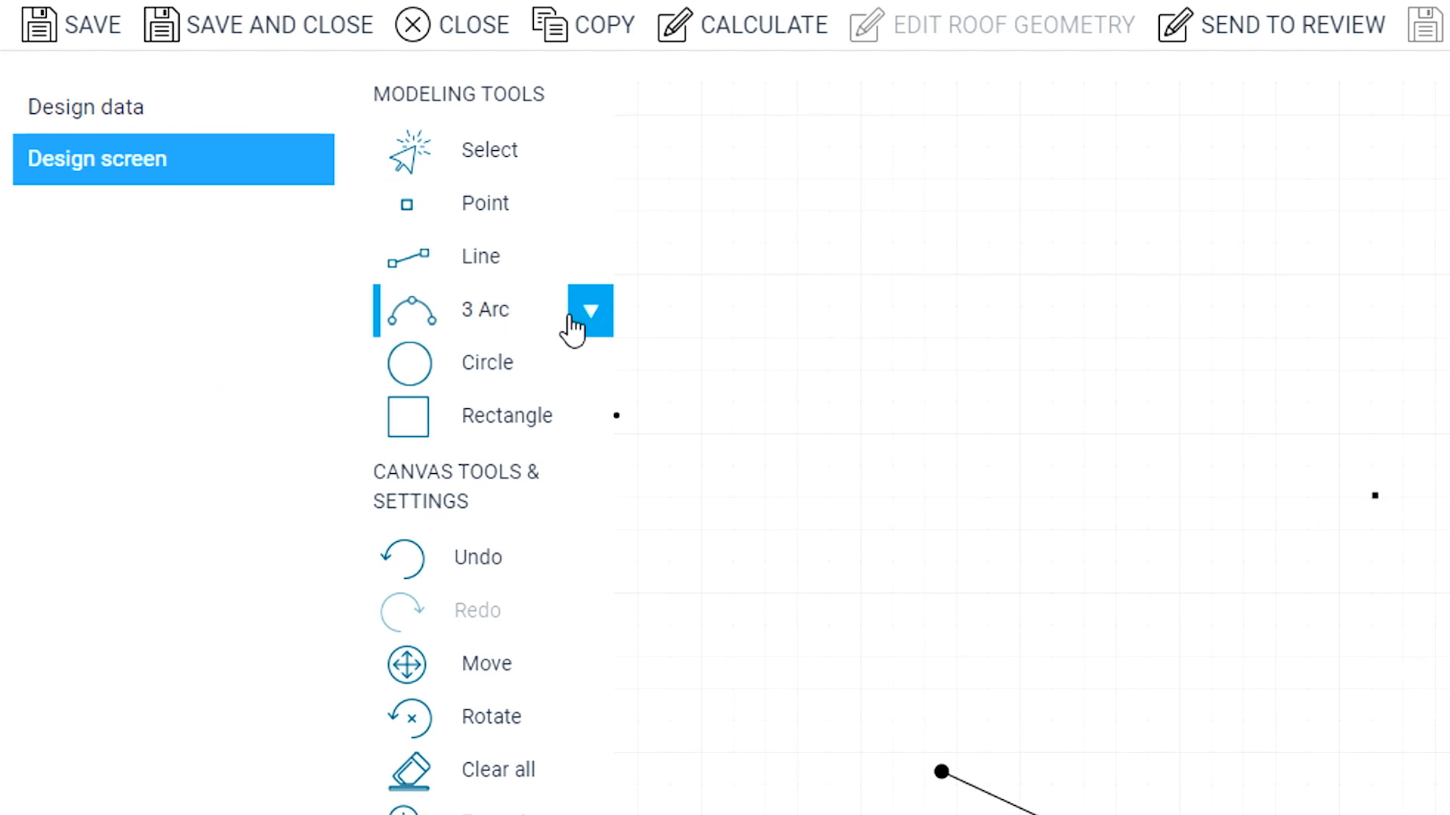
- Draw a clockwise arc from the reference point to the 15 m edge's top, radius 7.31 spanning 125.91°
click(302, 203)
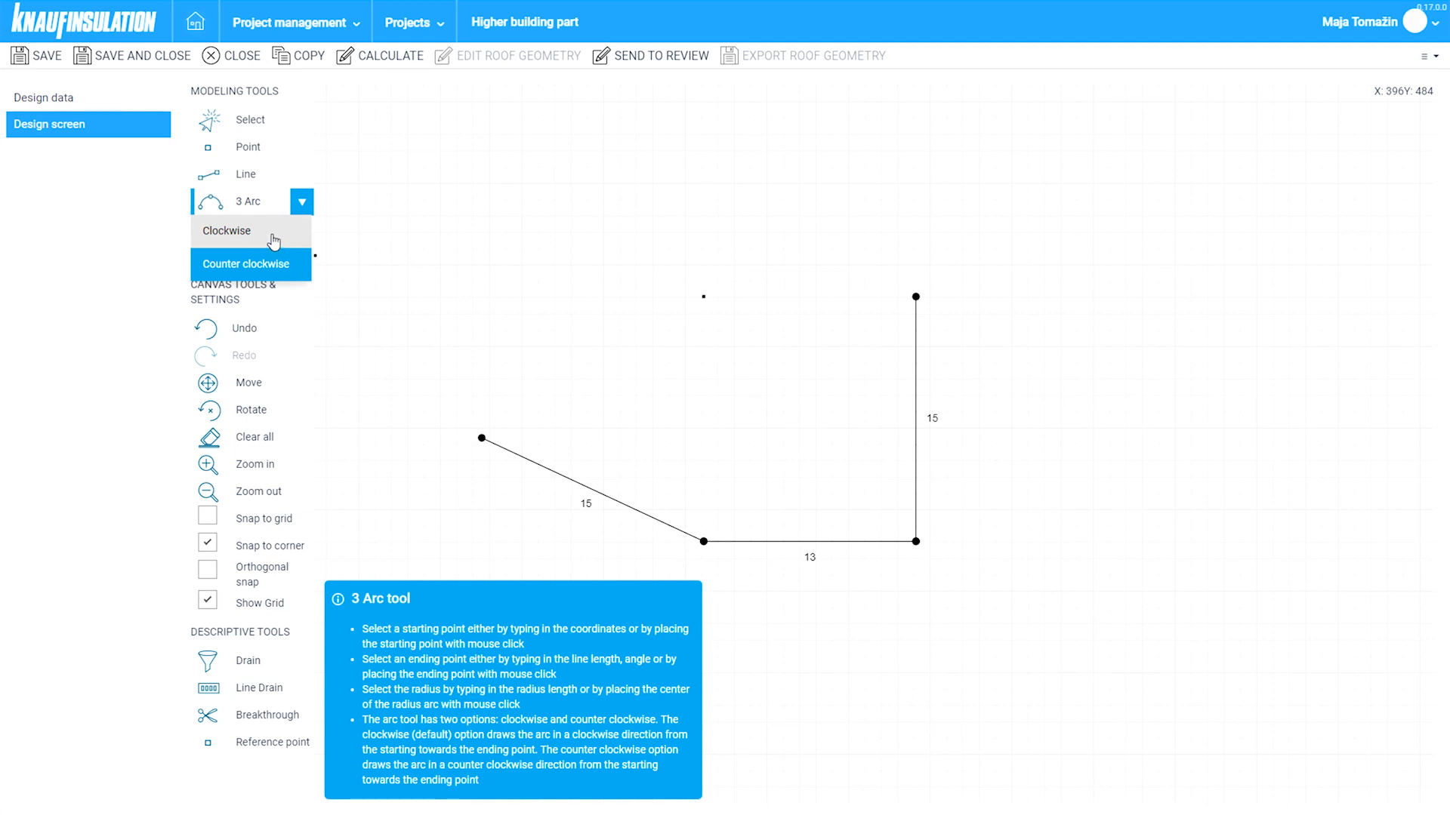
click(274, 242)
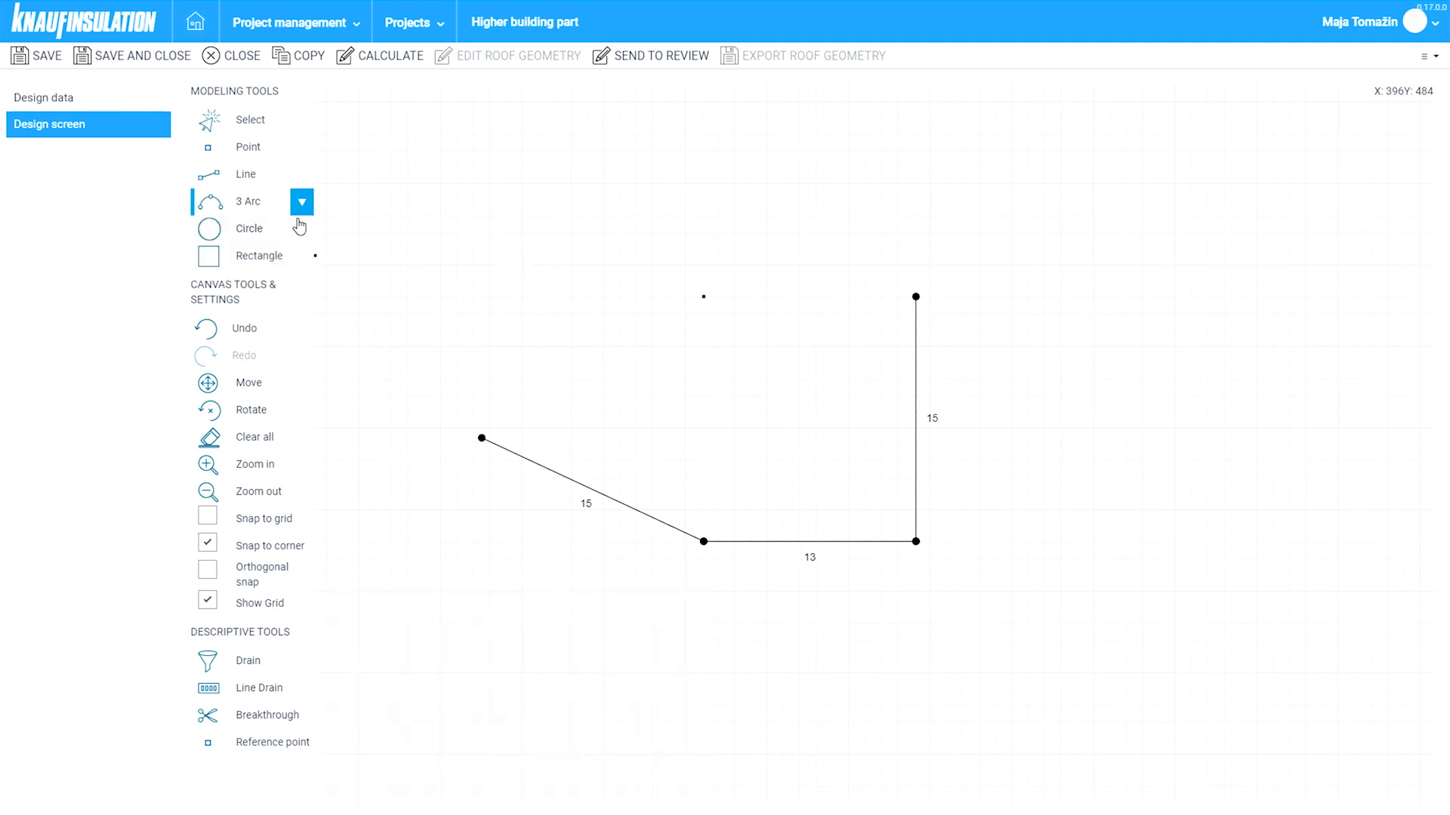
click(716, 309)
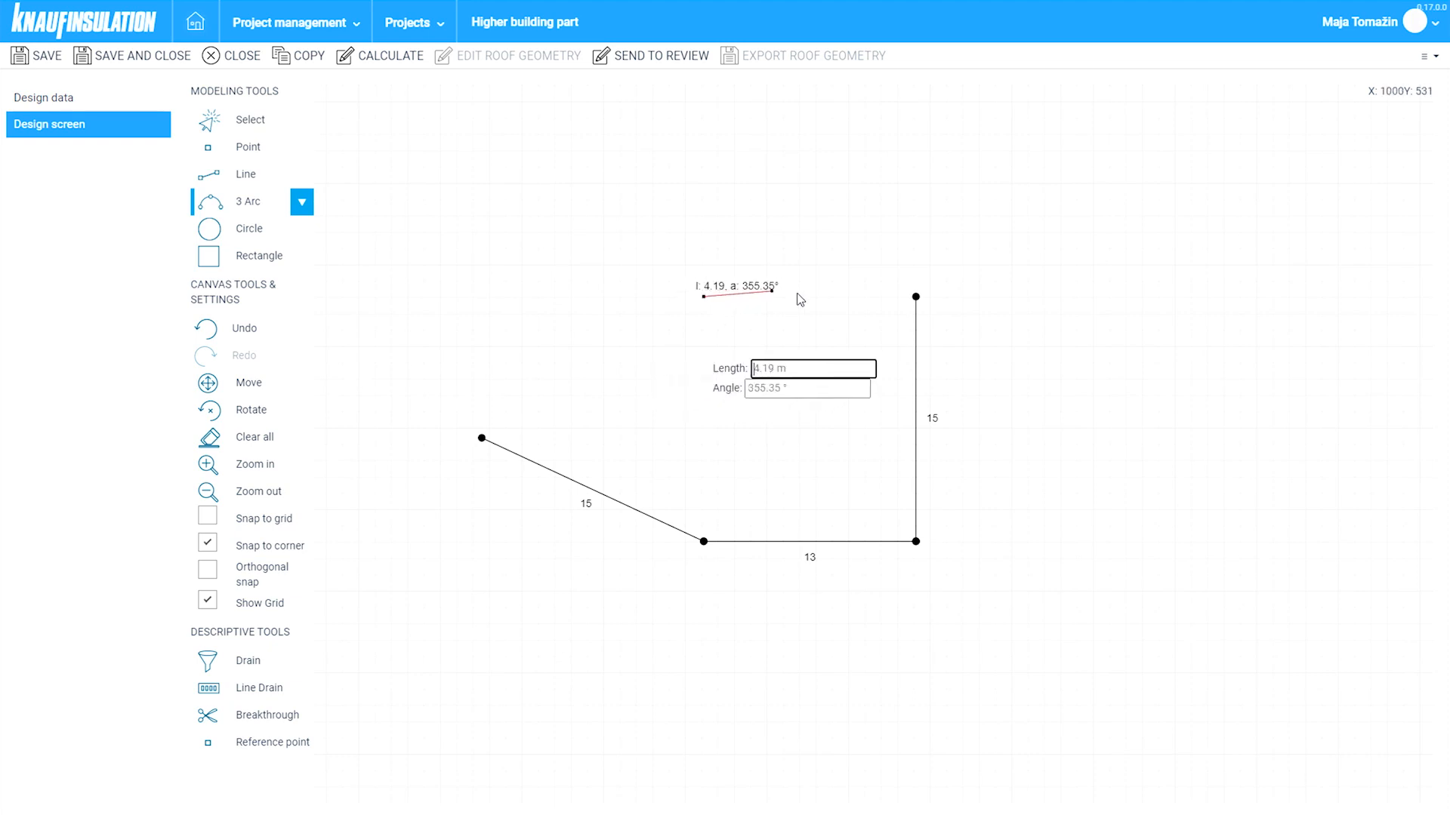
click(917, 300)
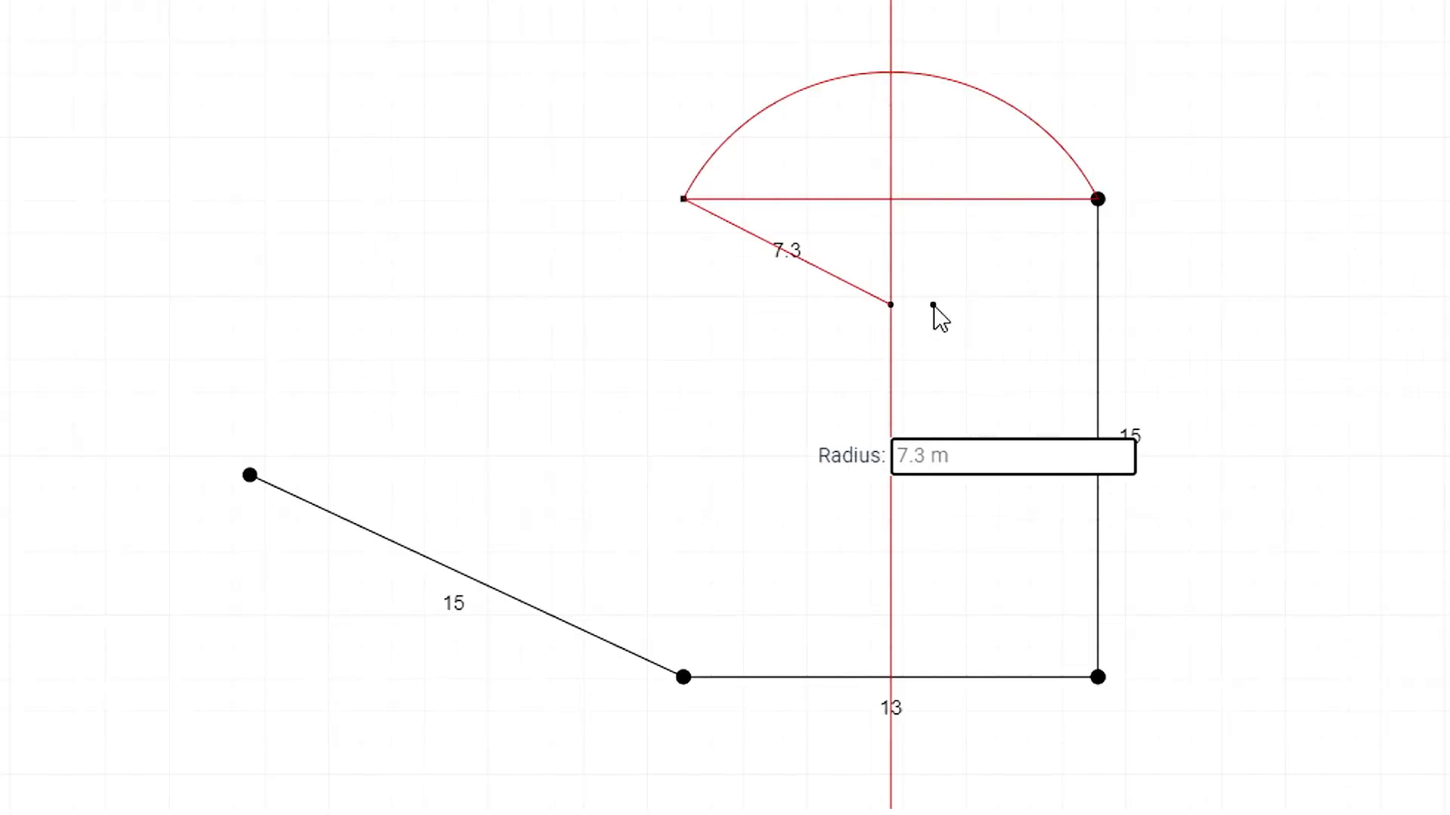
click(934, 306)
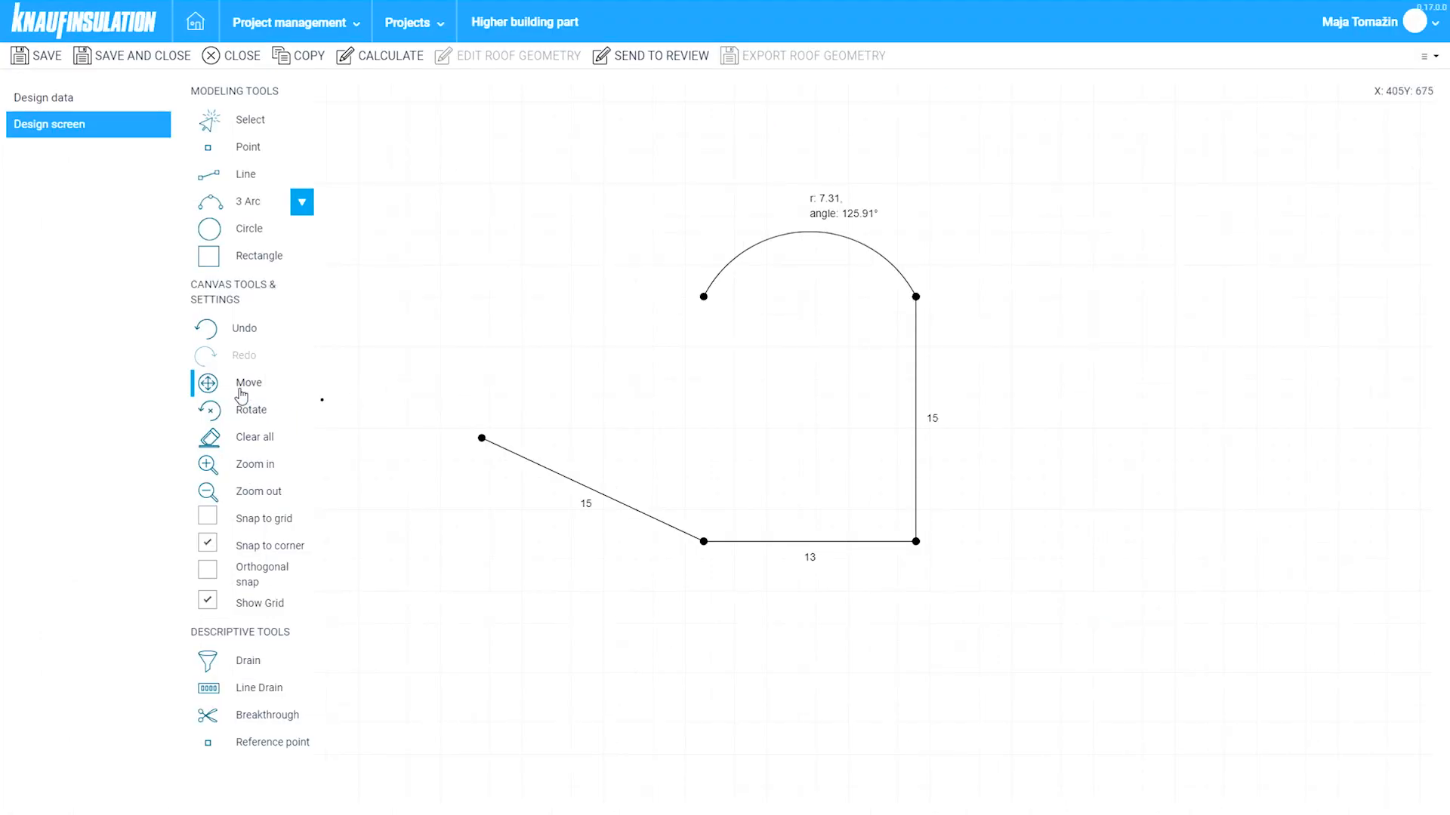
click(238, 394)
click(887, 263)
drag(917, 300, 709, 549)
click(681, 507)
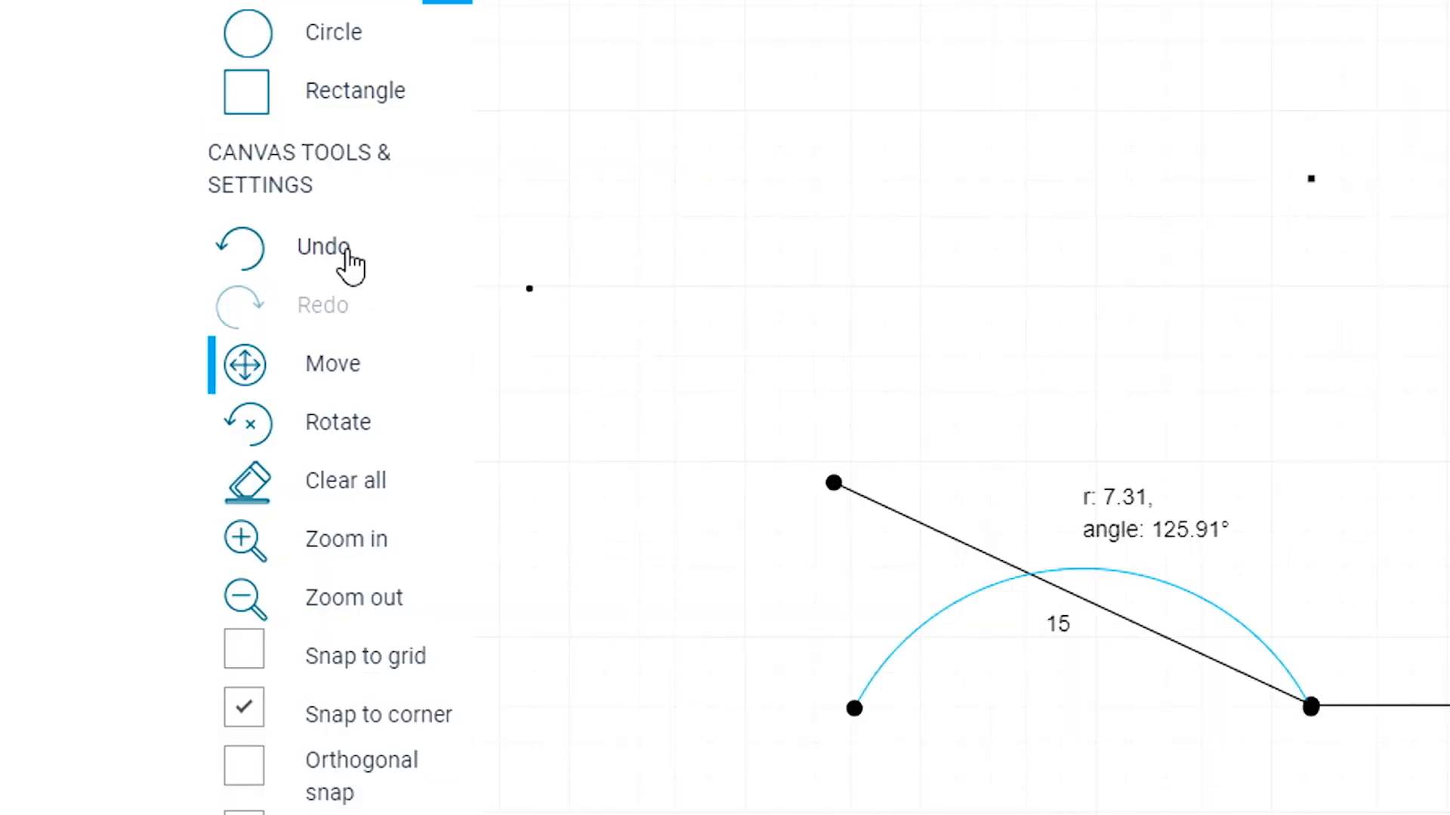
click(343, 261)
click(253, 411)
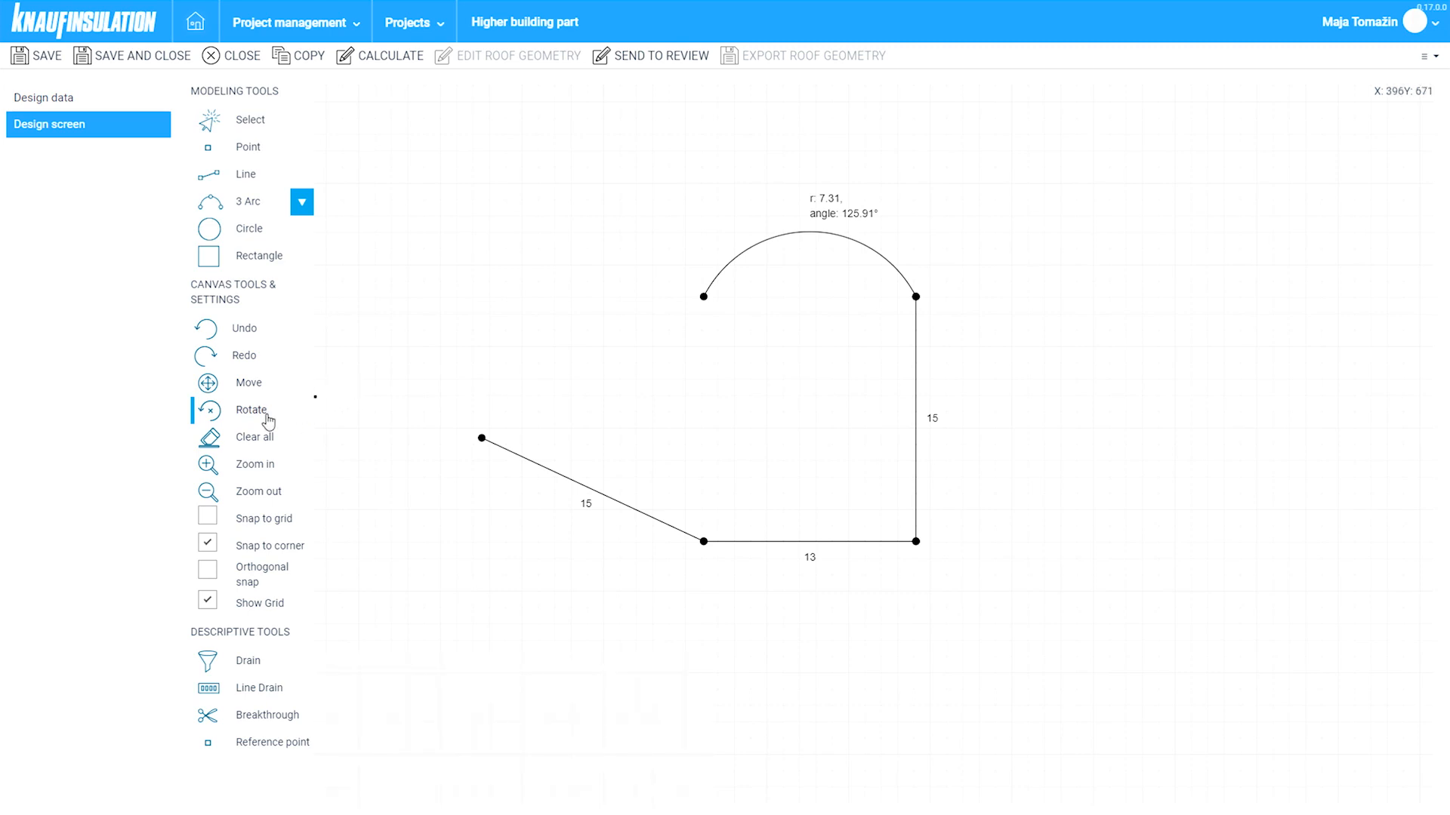
click(803, 242)
key(Return)
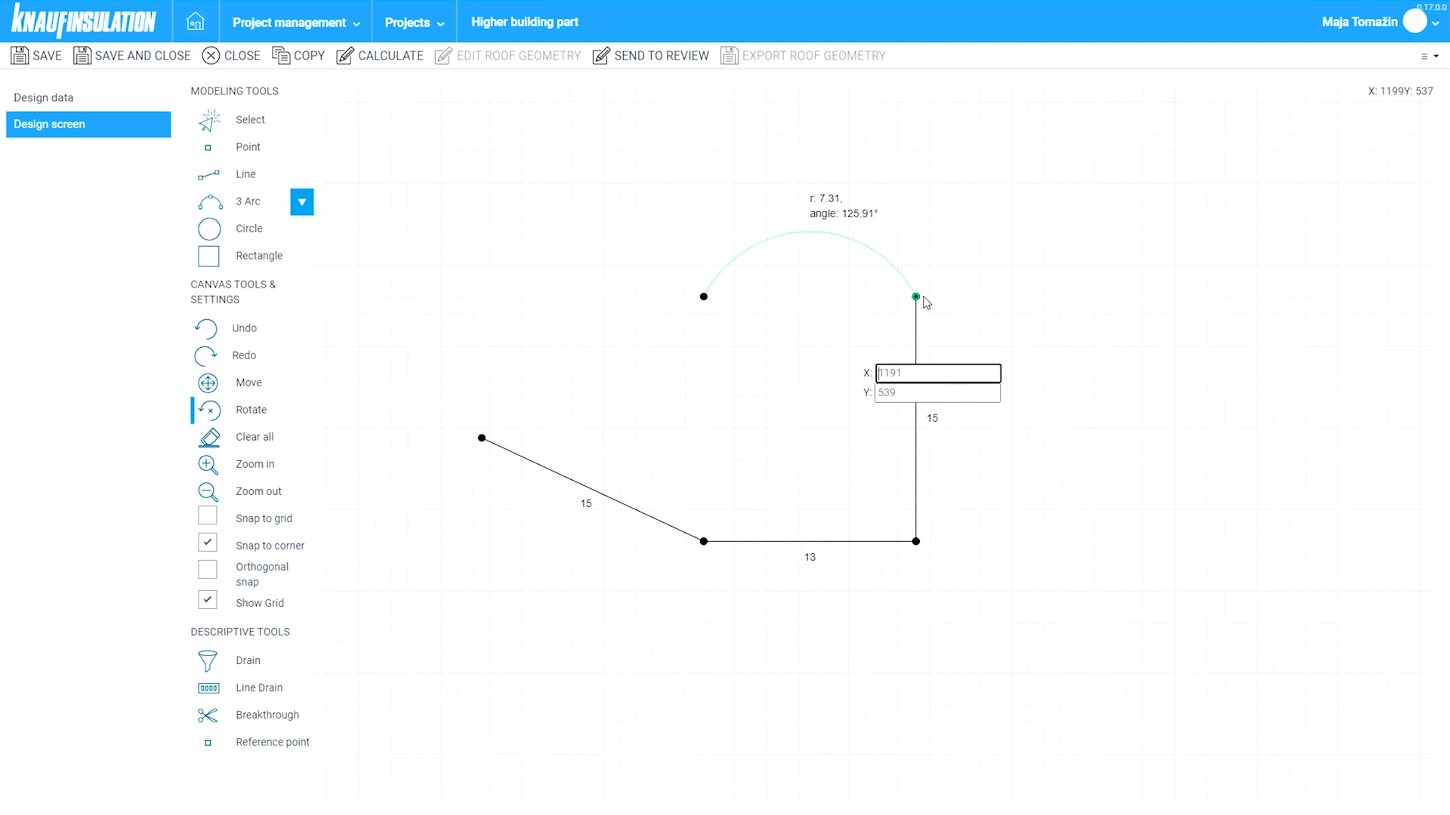
click(916, 297)
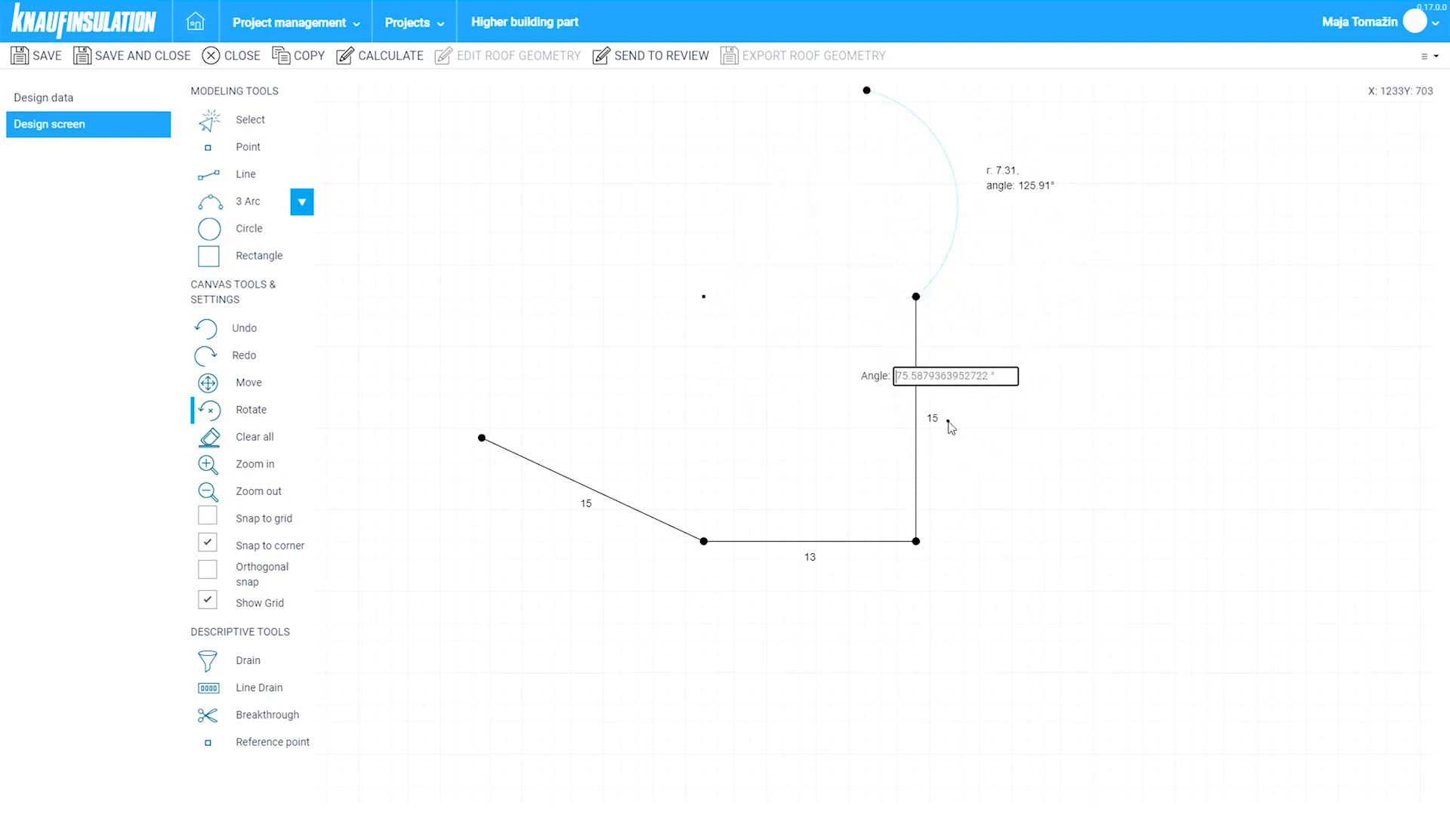
text(25)
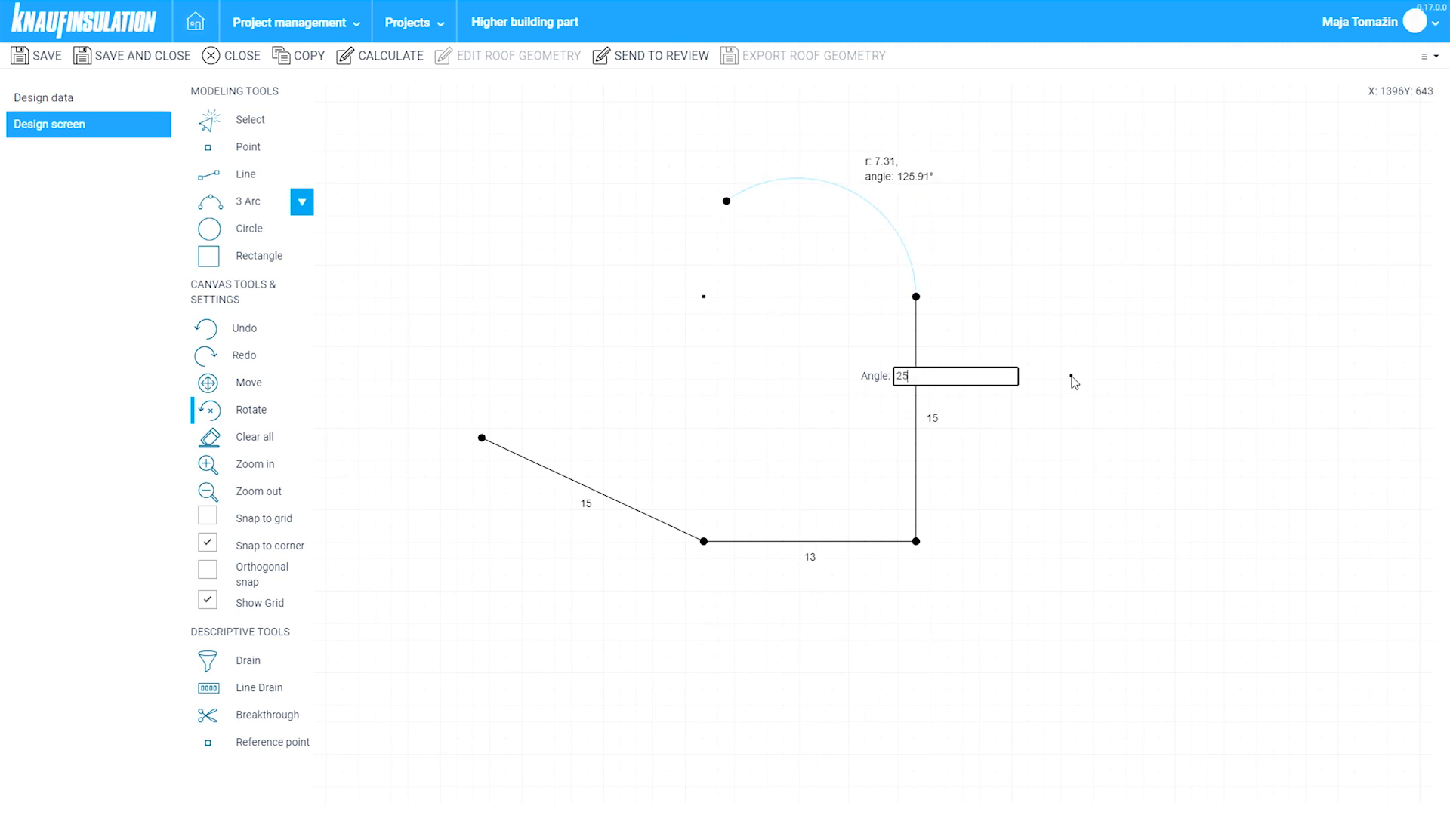
key(Return)
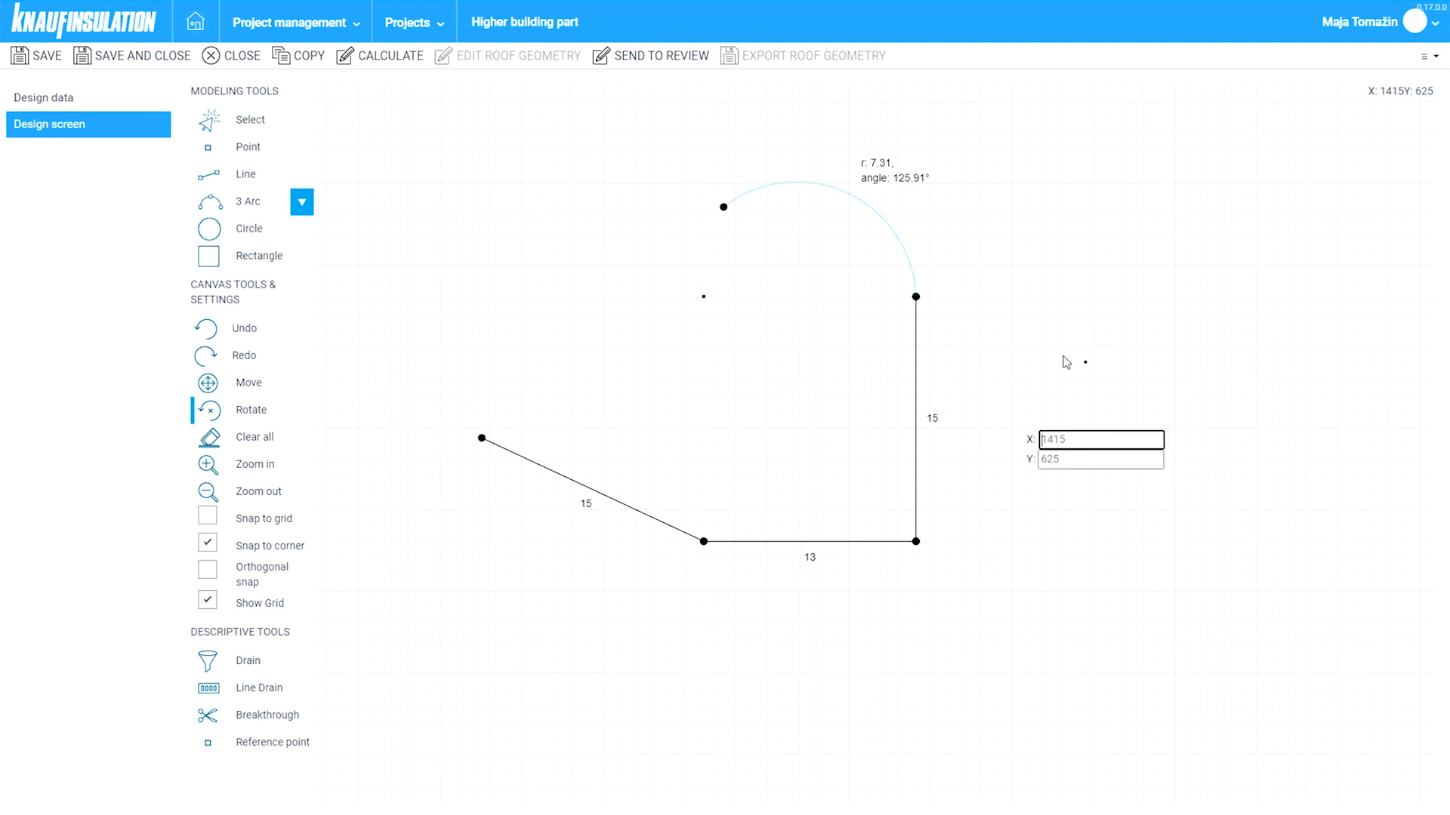
key(Escape)
click(316, 266)
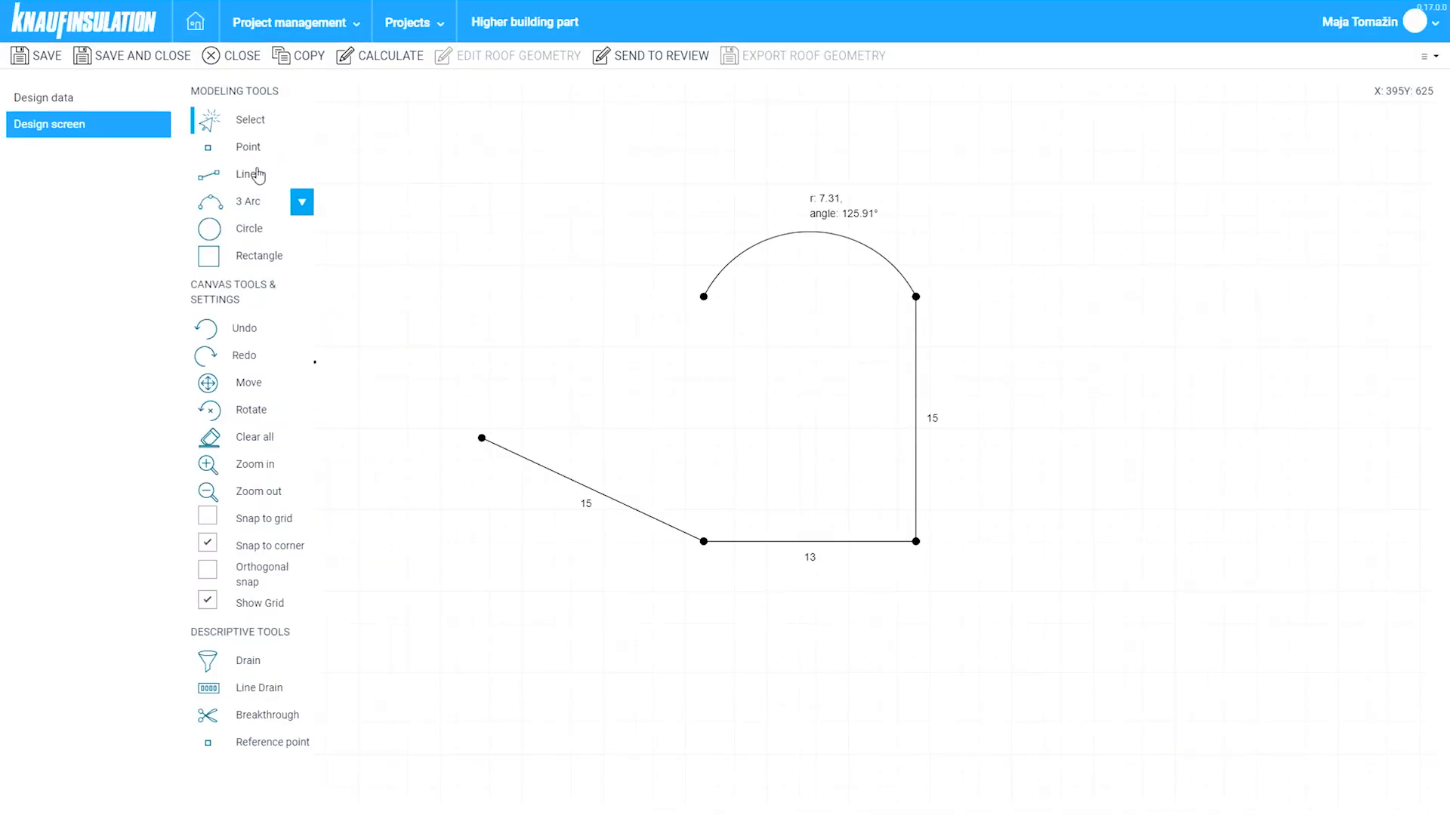
- Draw a 13 m horizontal top edge from the arc's left end using orthogonal snapping
click(257, 175)
click(704, 296)
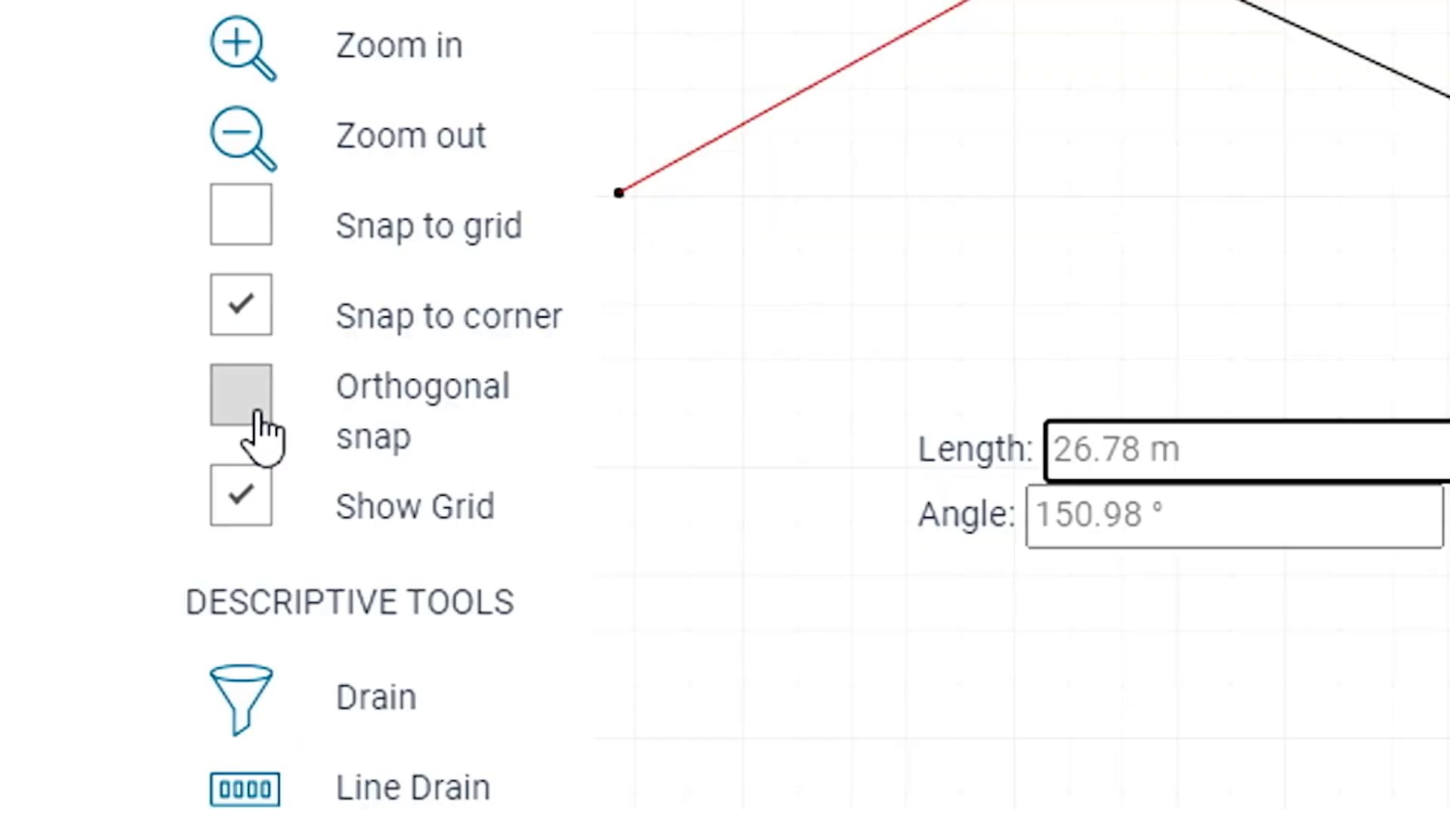
click(257, 411)
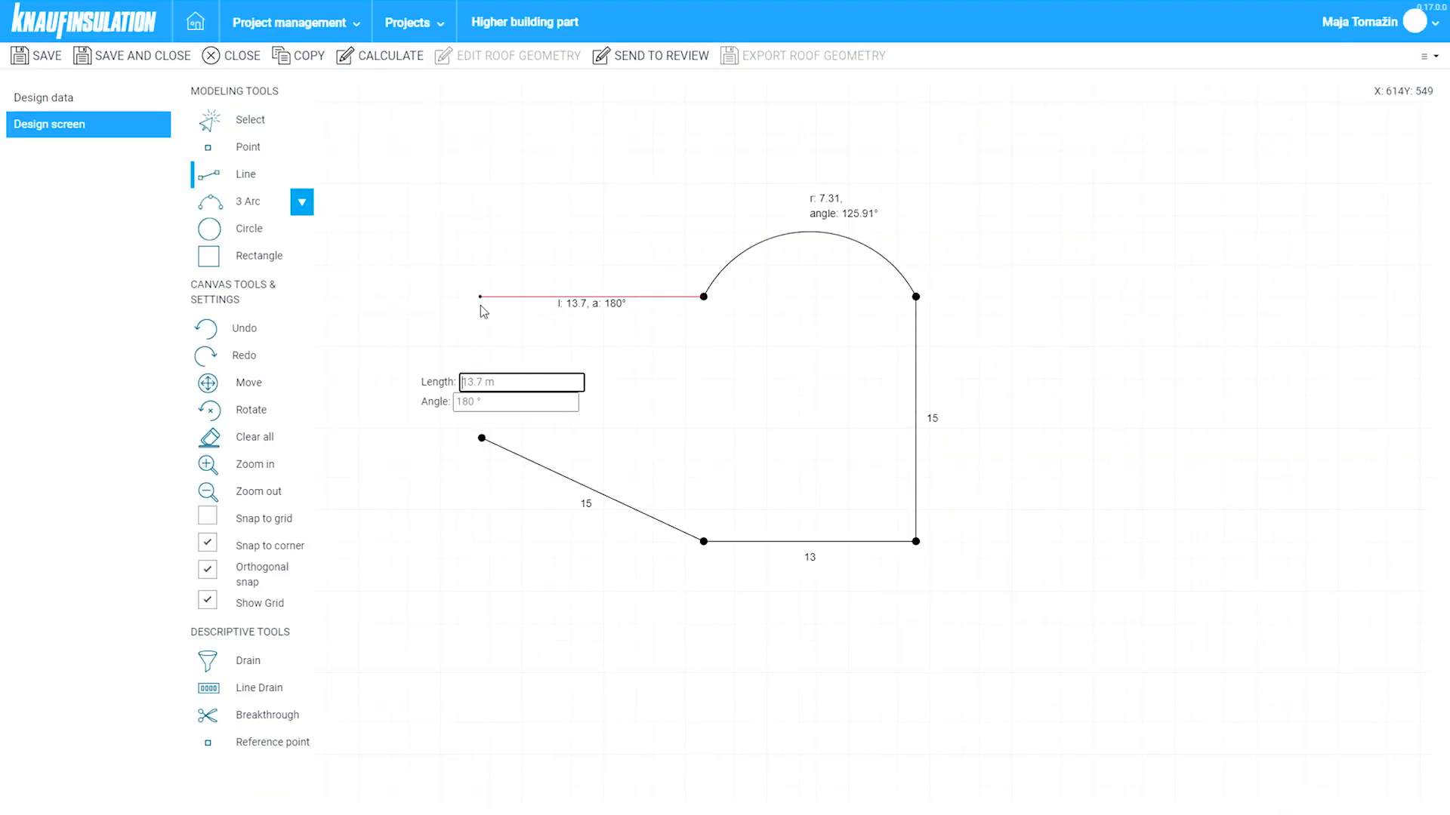
text(13)
key(Tab)
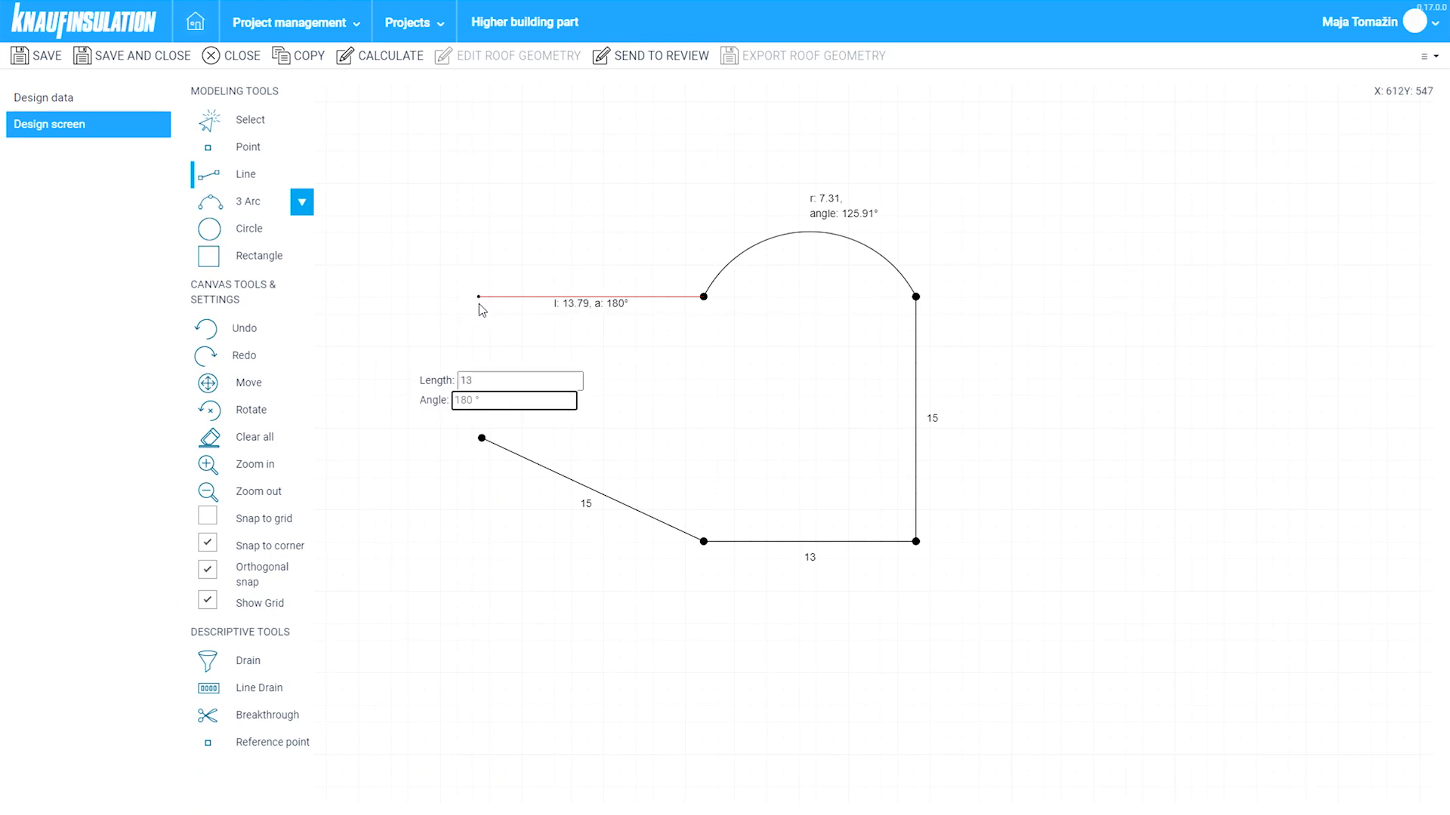
key(Return)
click(479, 304)
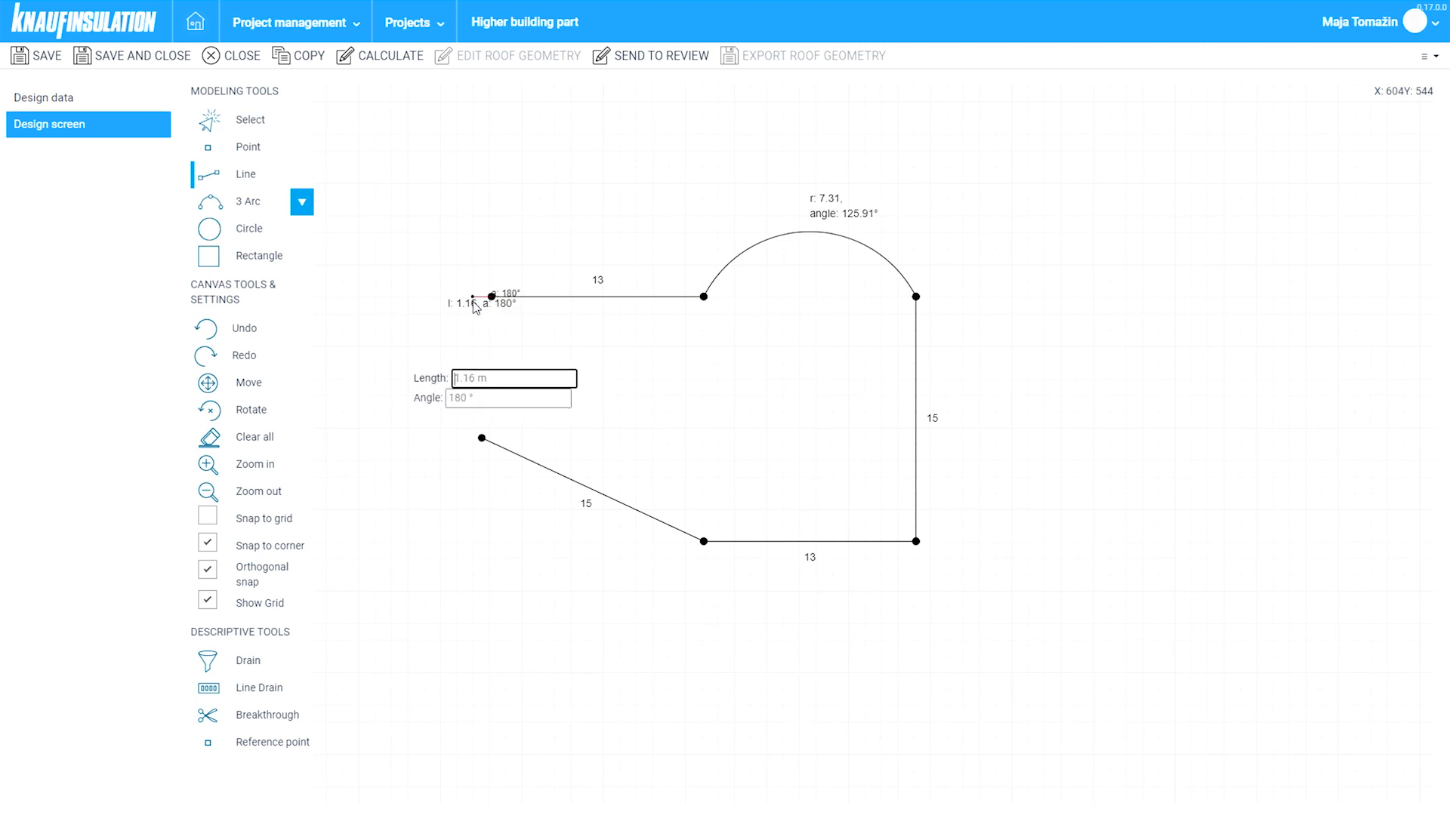
key(Escape)
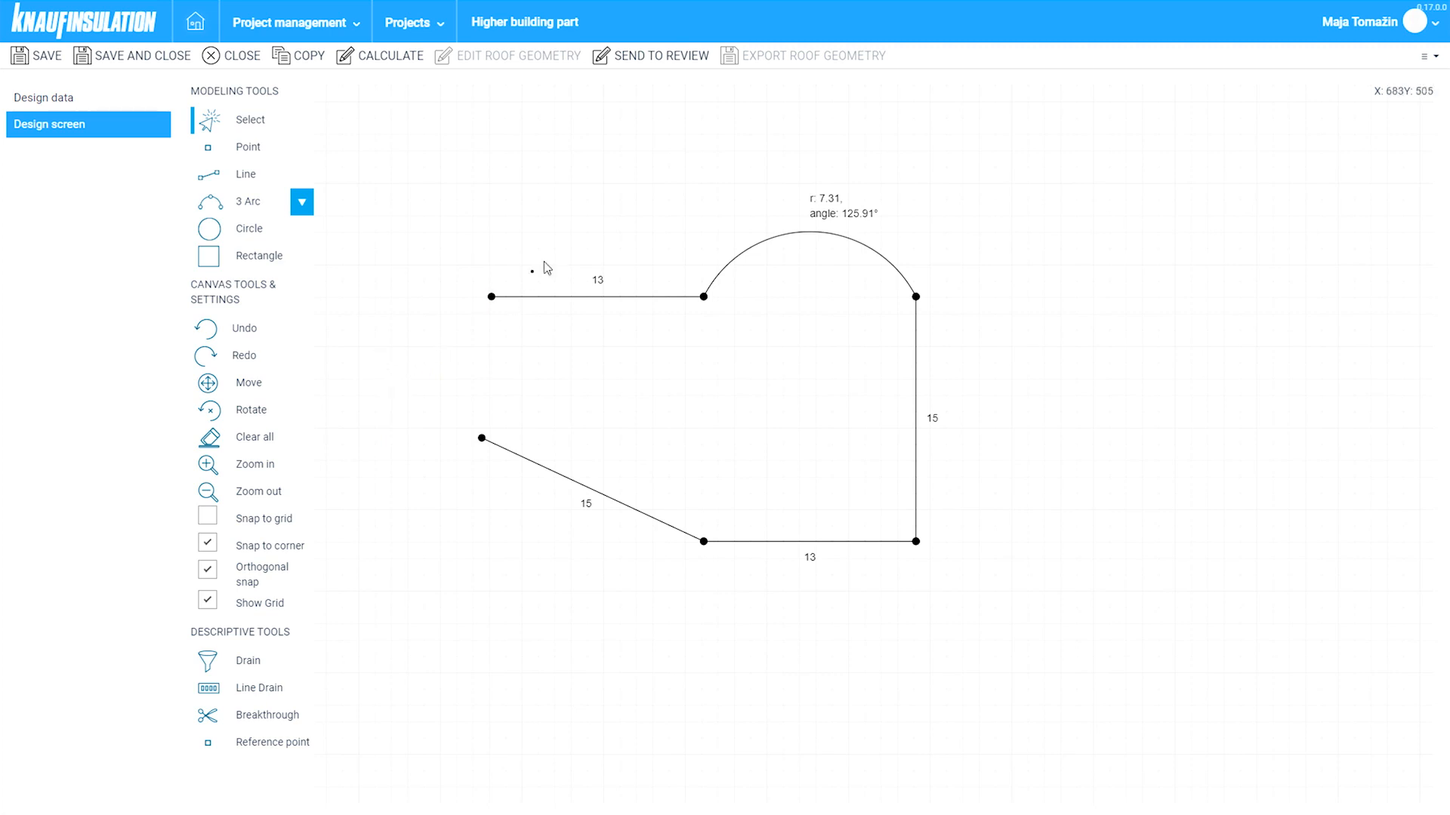
- With snapping off, draw the 8.68 m left edge from the top-left to the lower-left corner
key(l)
click(210, 573)
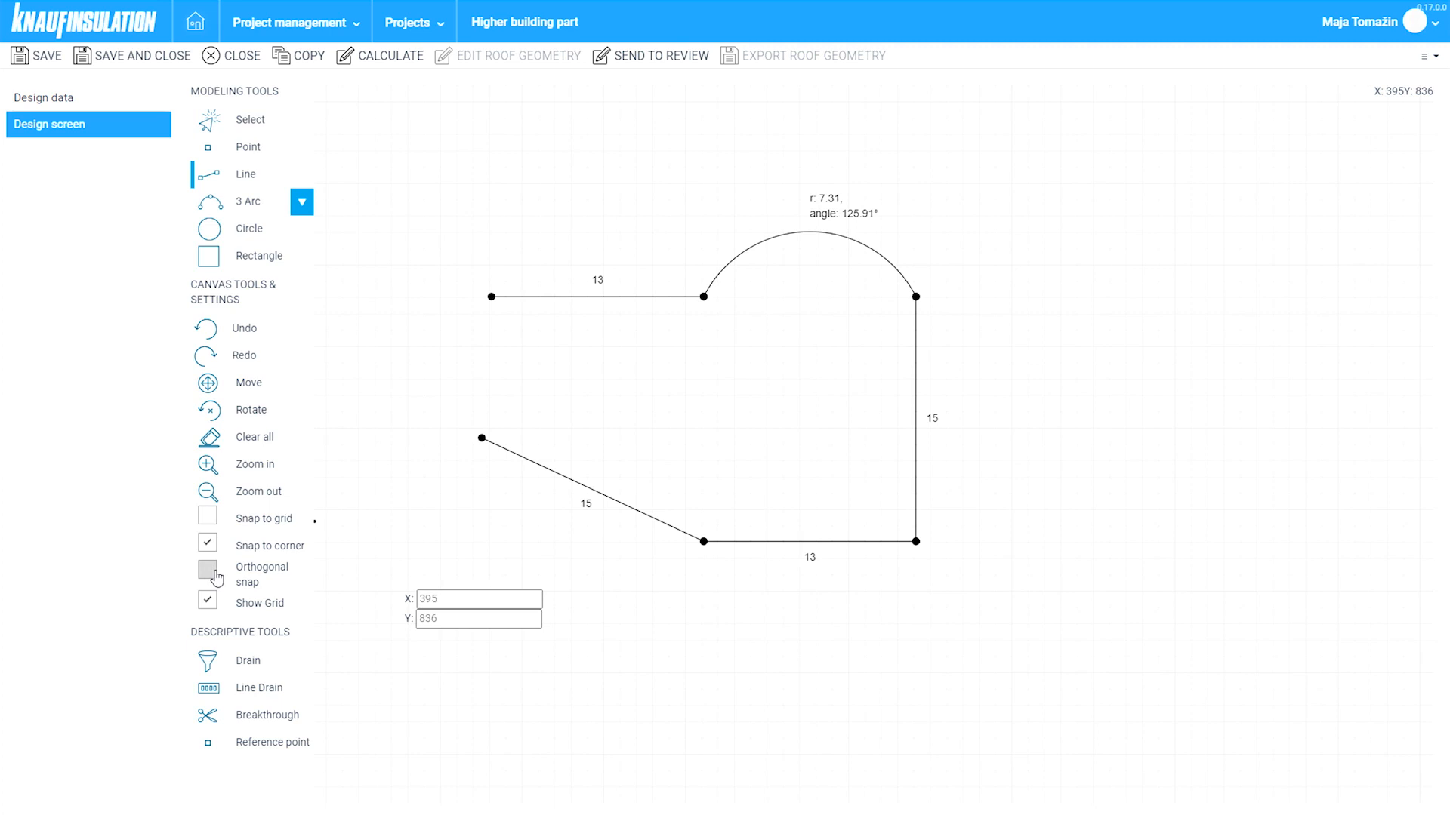
key(Escape)
click(268, 176)
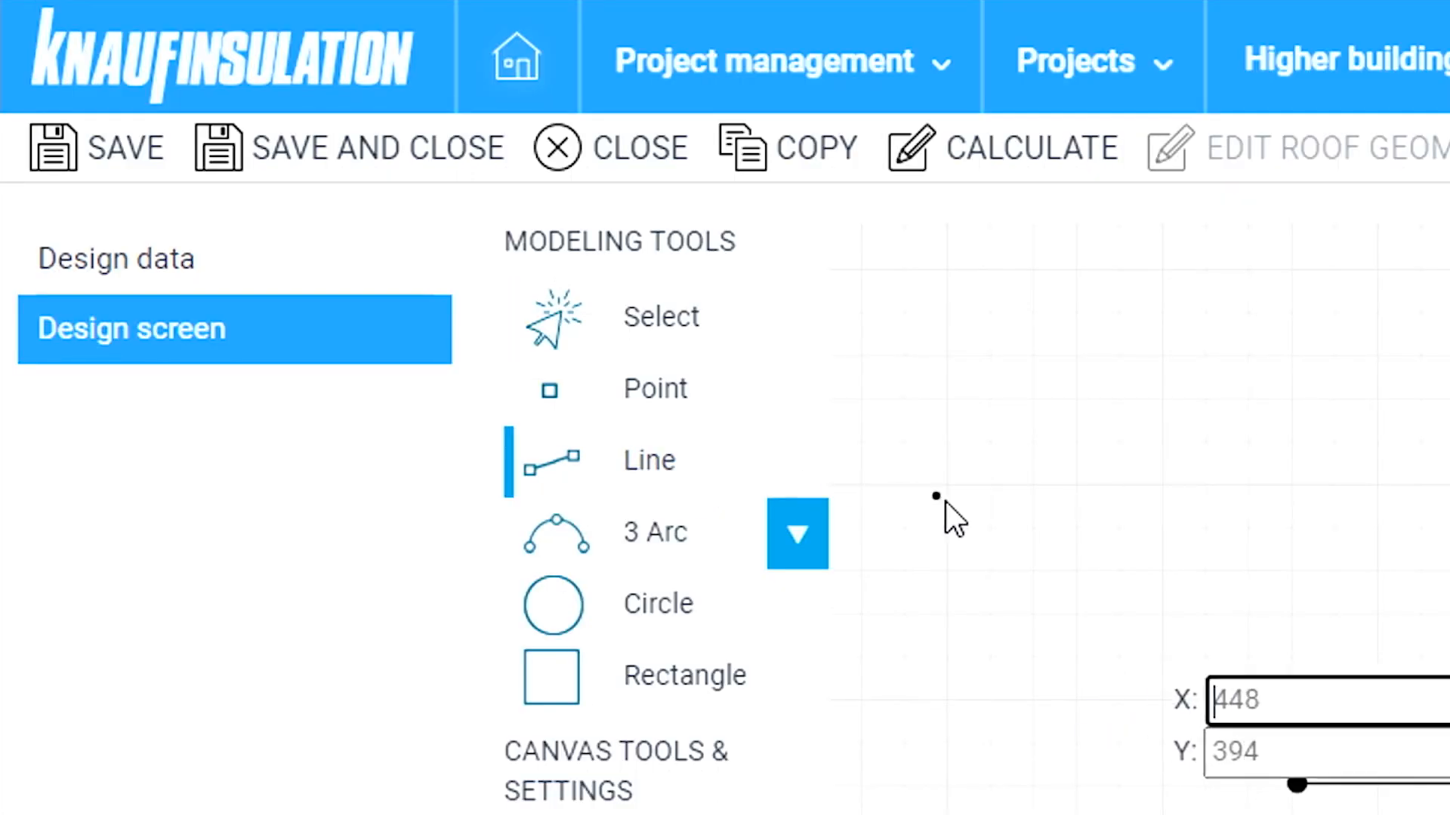
click(1296, 785)
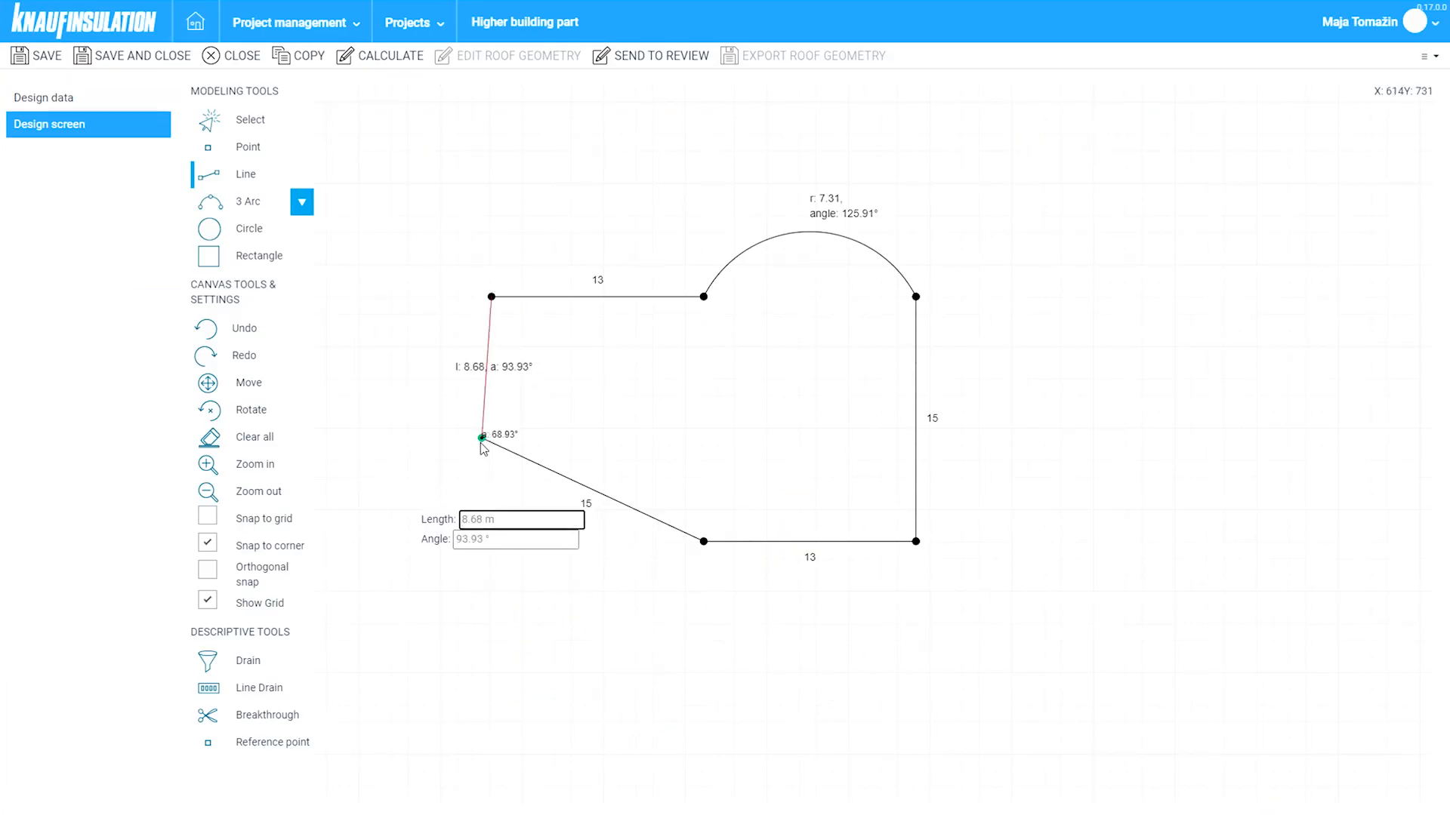
click(481, 444)
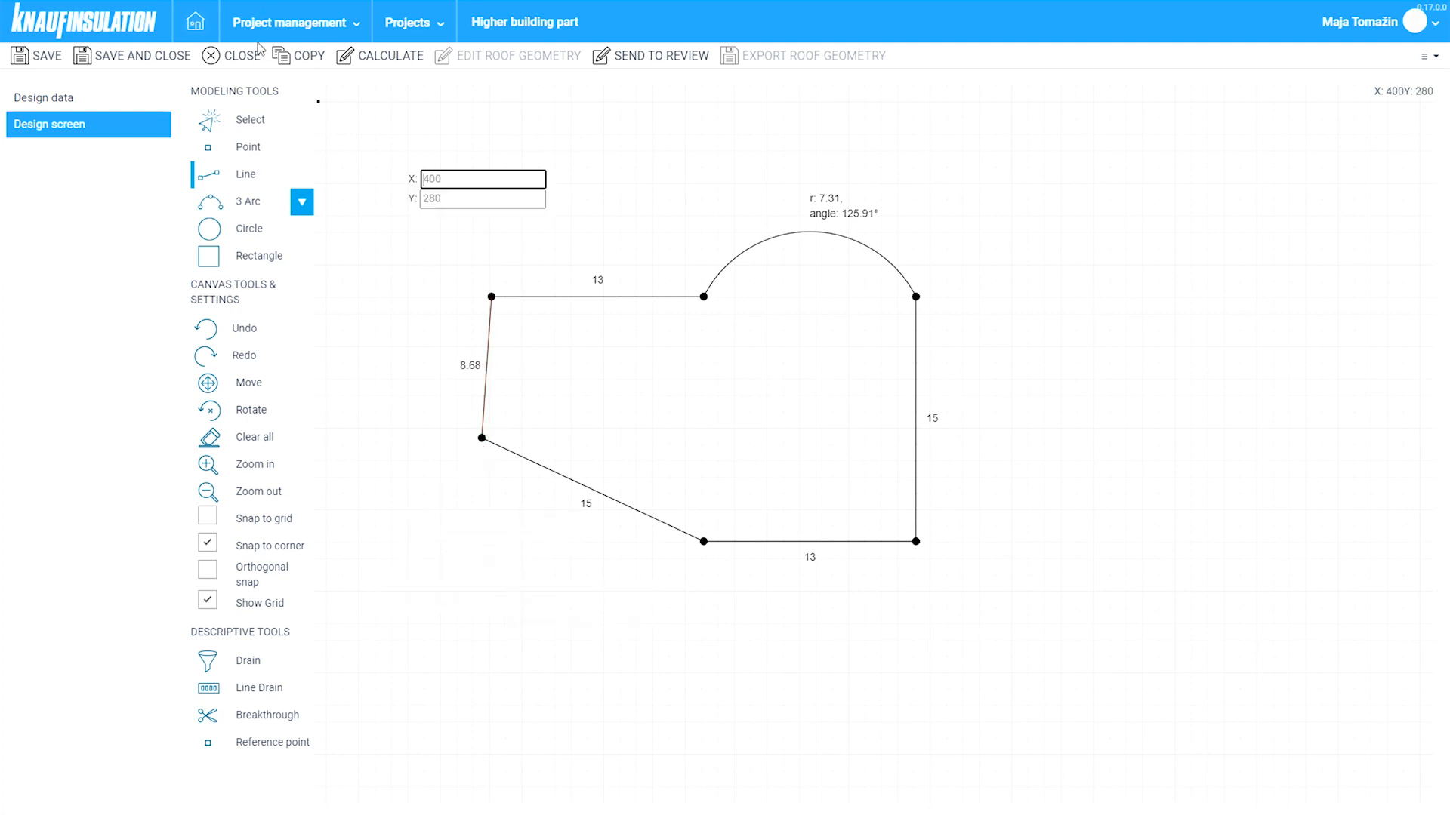
click(249, 121)
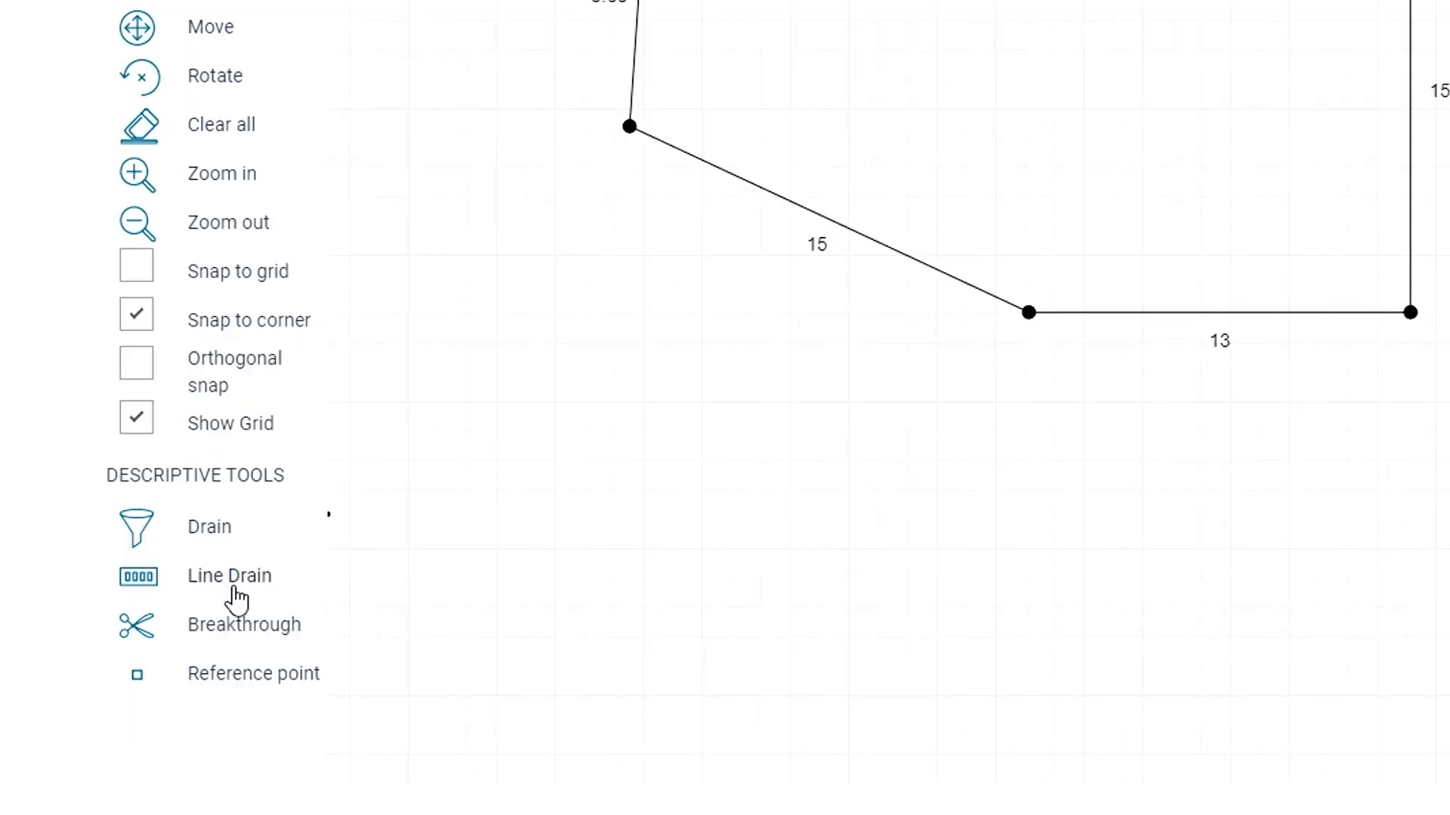
- Mark the bottom 13 m edge as a line drain and check it on the canvas
mouse_move(237, 599)
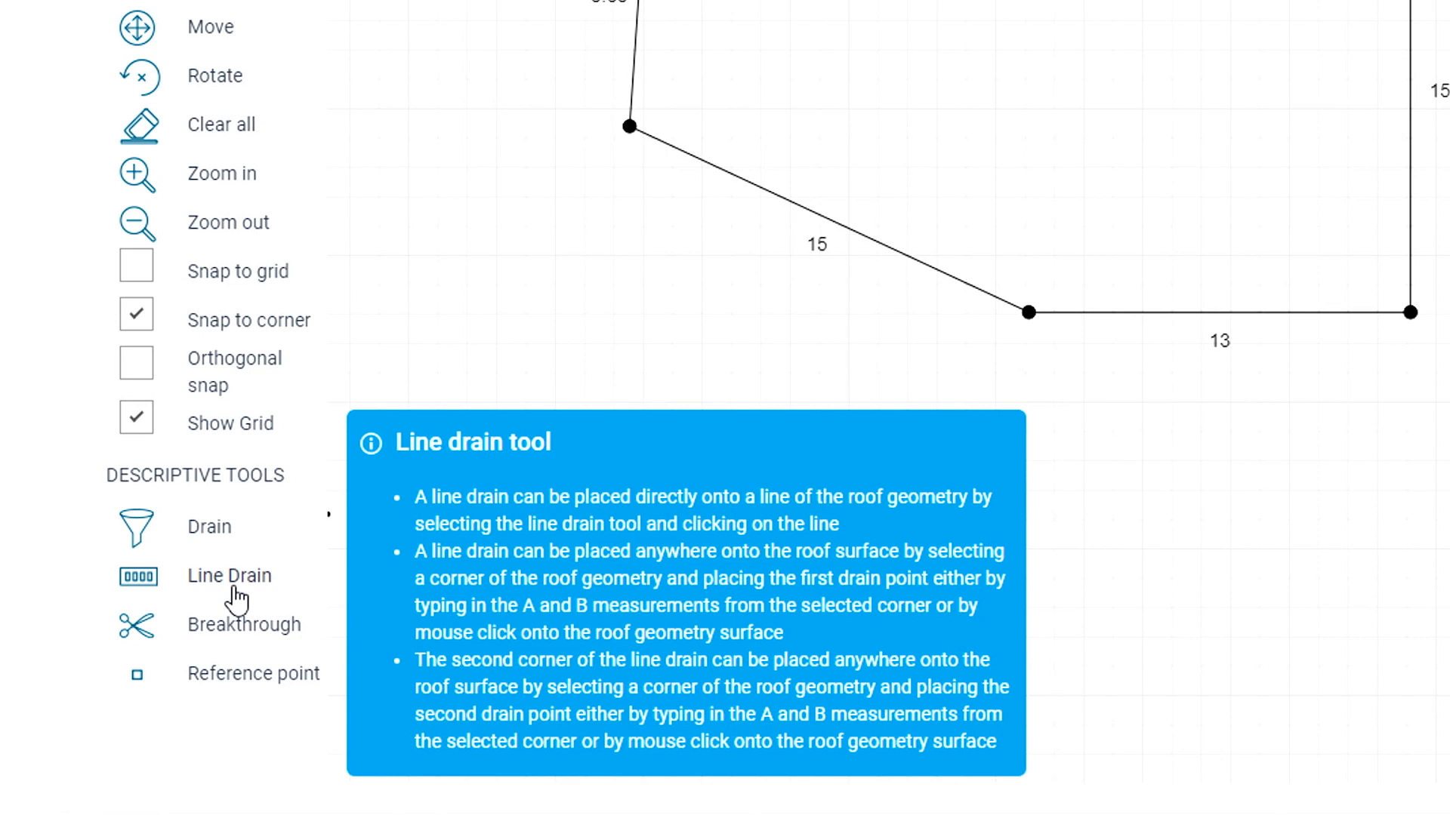
click(235, 595)
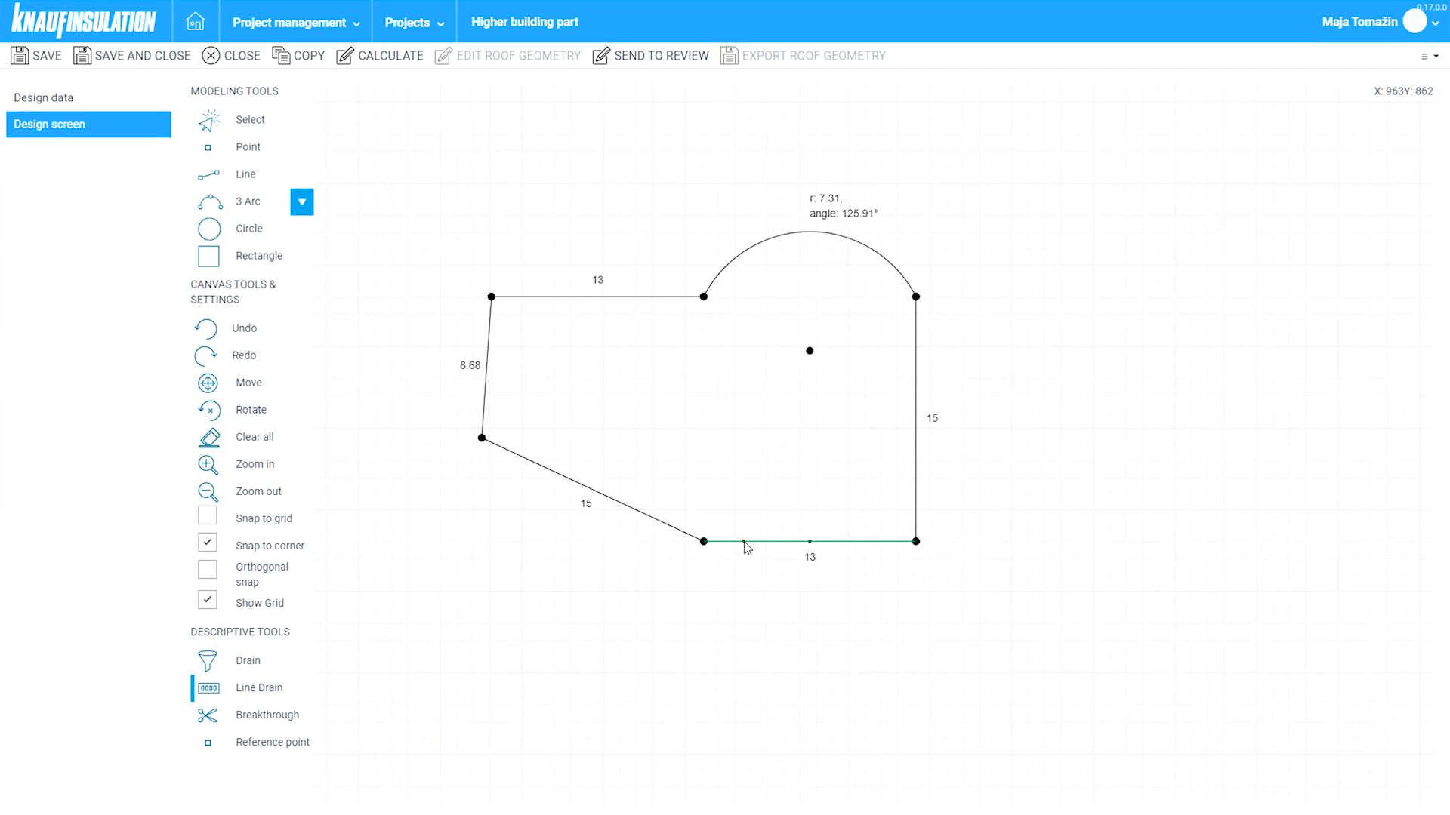
click(746, 543)
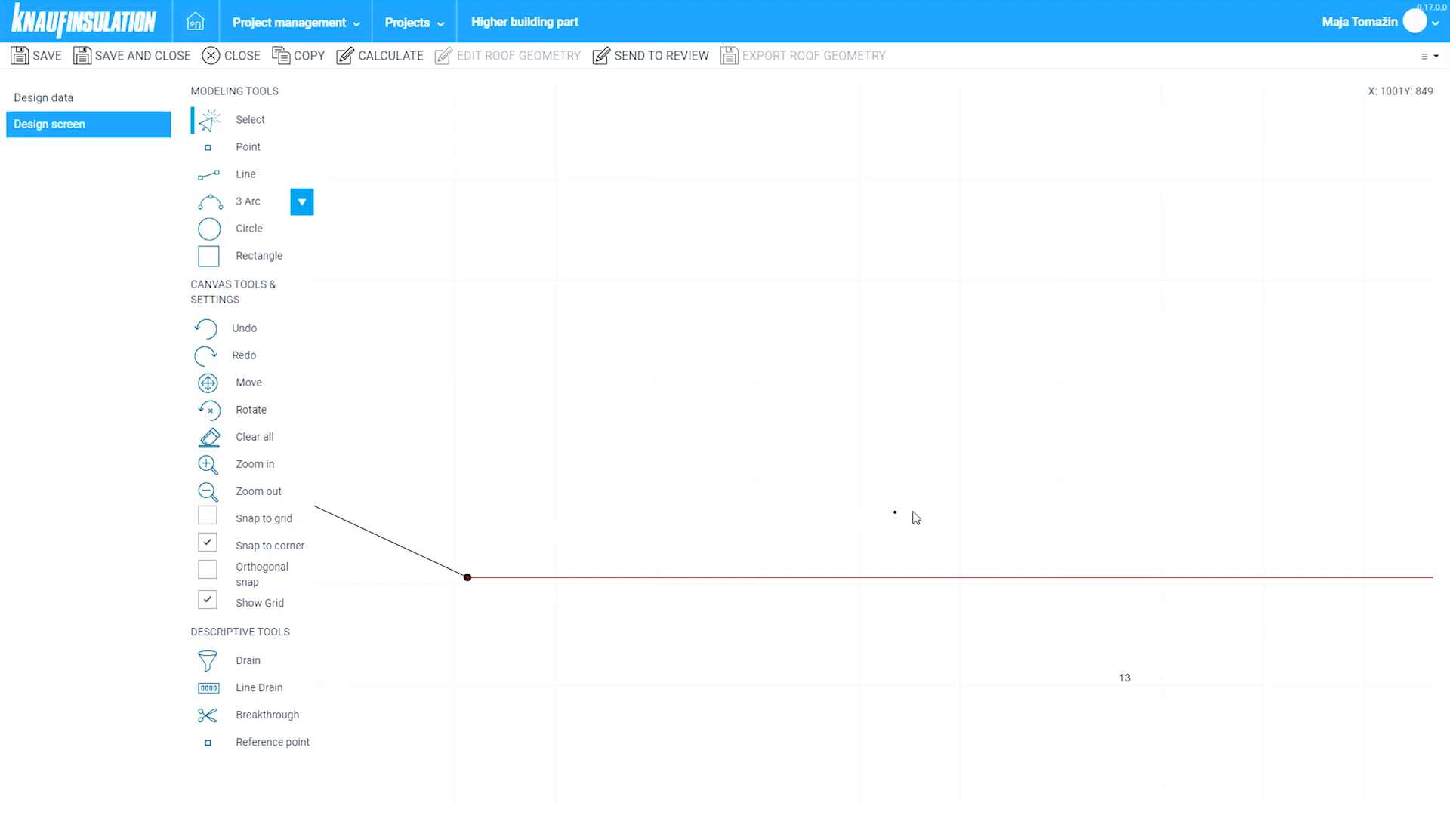
scroll(1302, 521, down, 5)
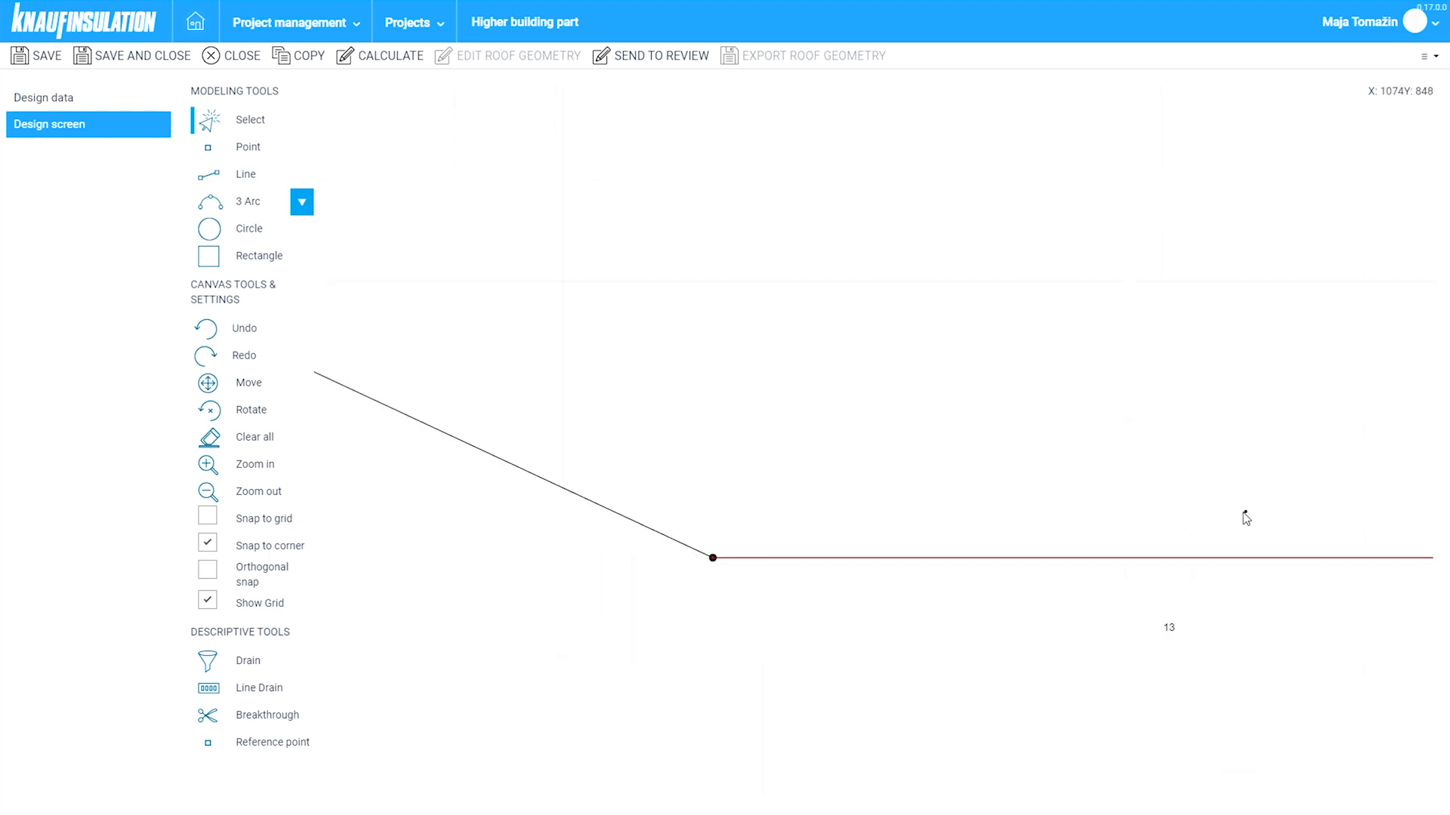
drag(1027, 359, 848, 518)
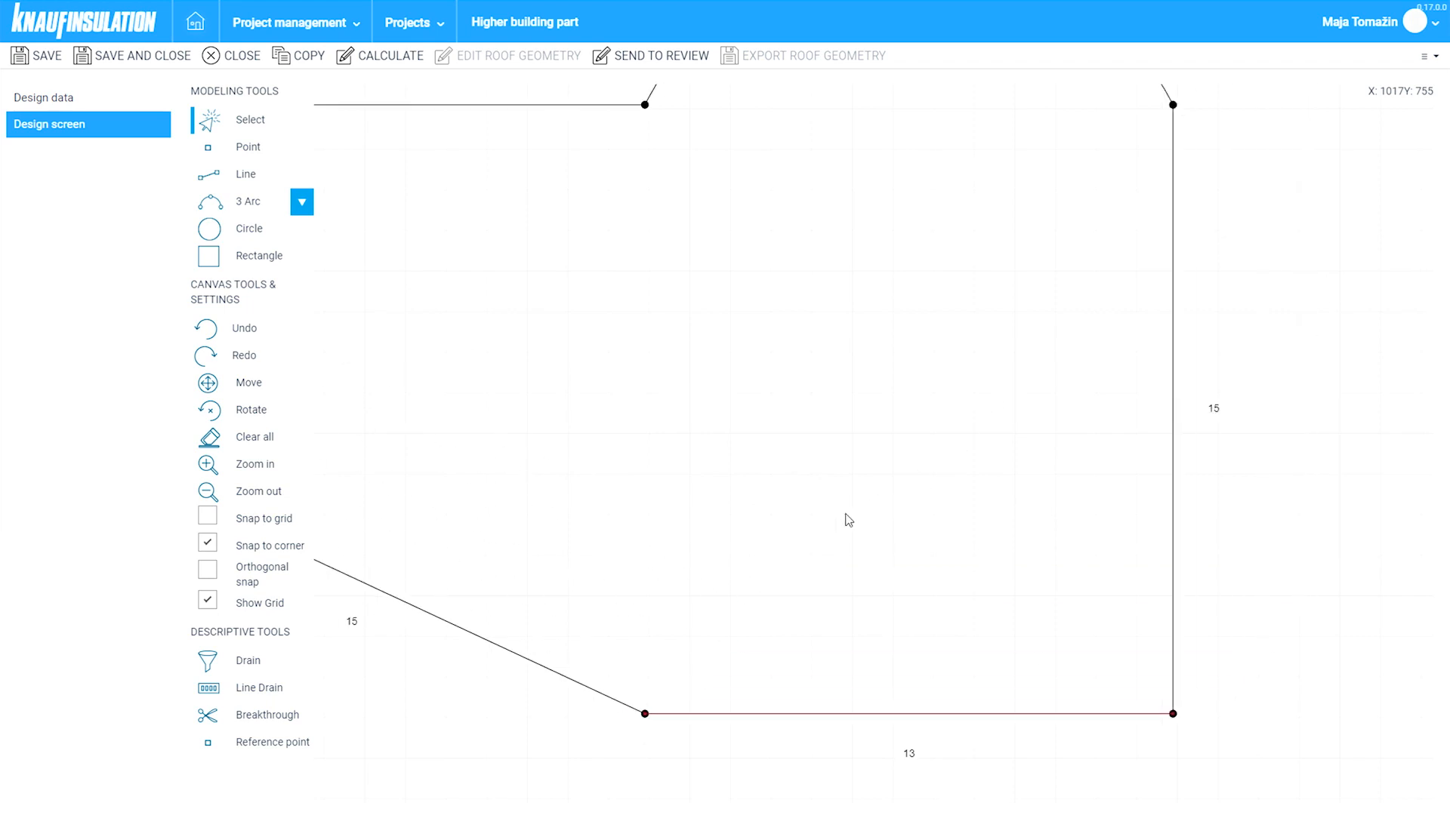
scroll(871, 468, down, 2)
drag(867, 439, 866, 459)
scroll(774, 664, up, 2)
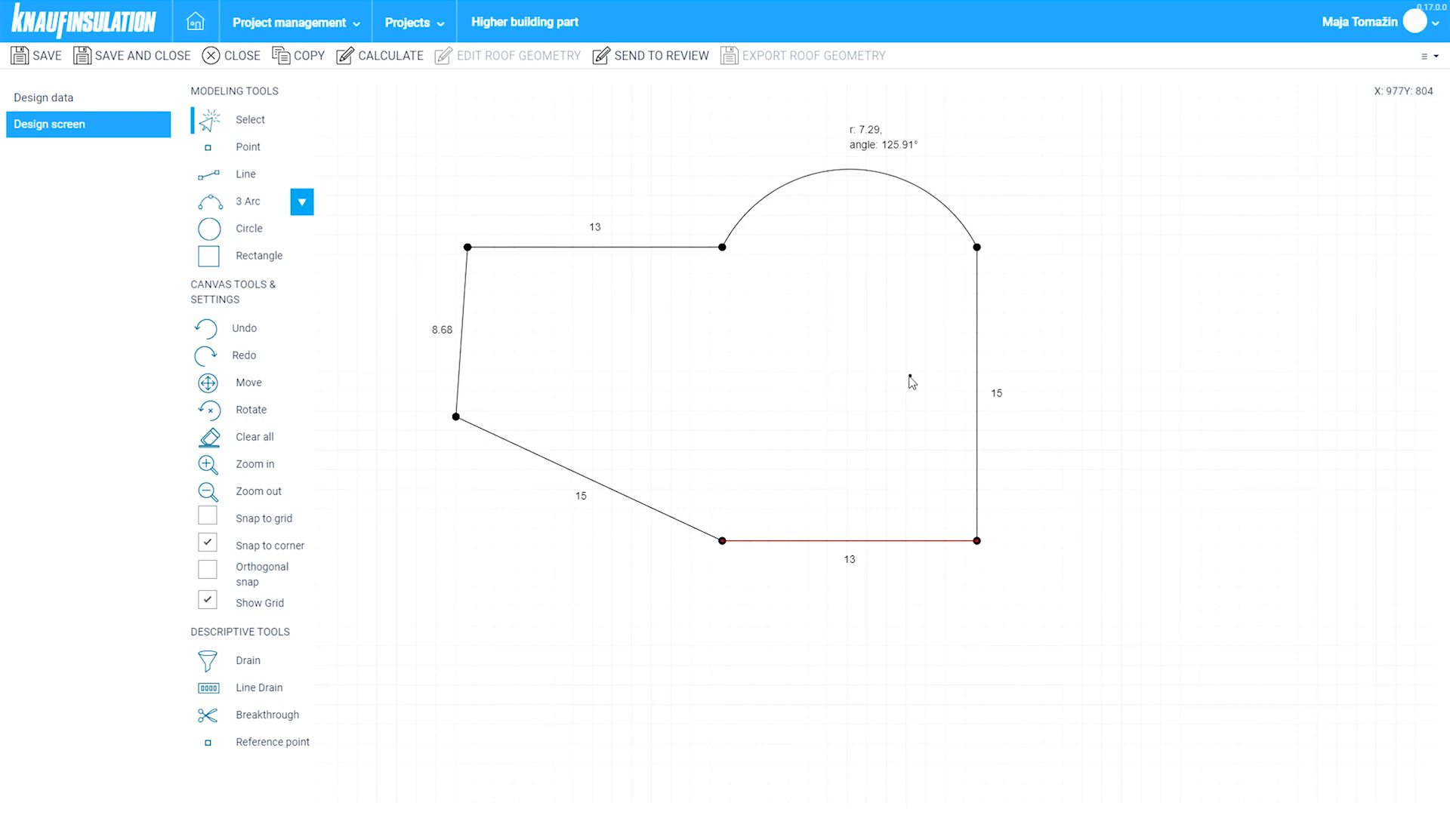
click(205, 743)
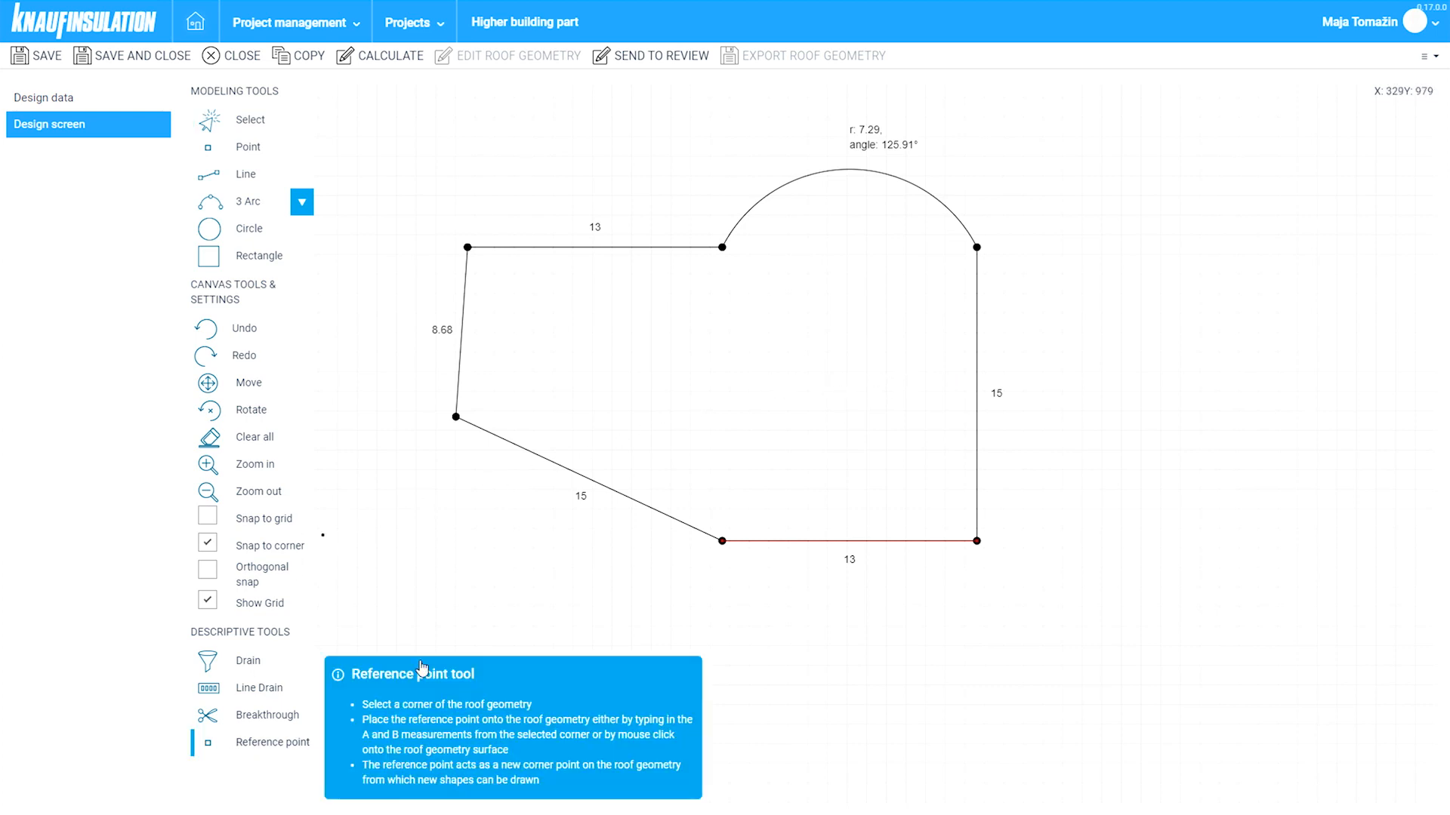
- Place a reference point at offsets 0 and 7.5 from the bottom-left drain corner
click(723, 541)
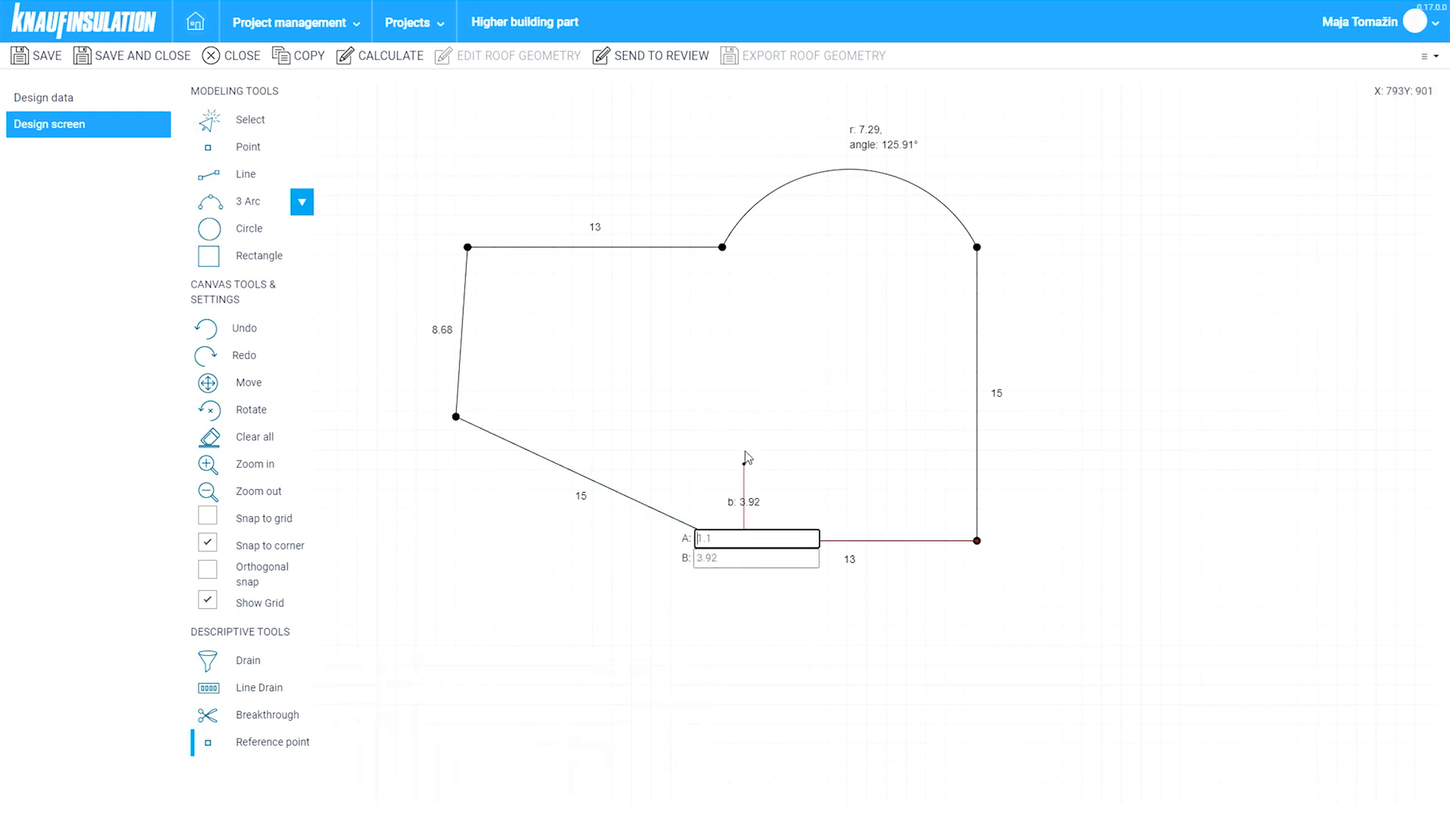
text(0)
key(Tab)
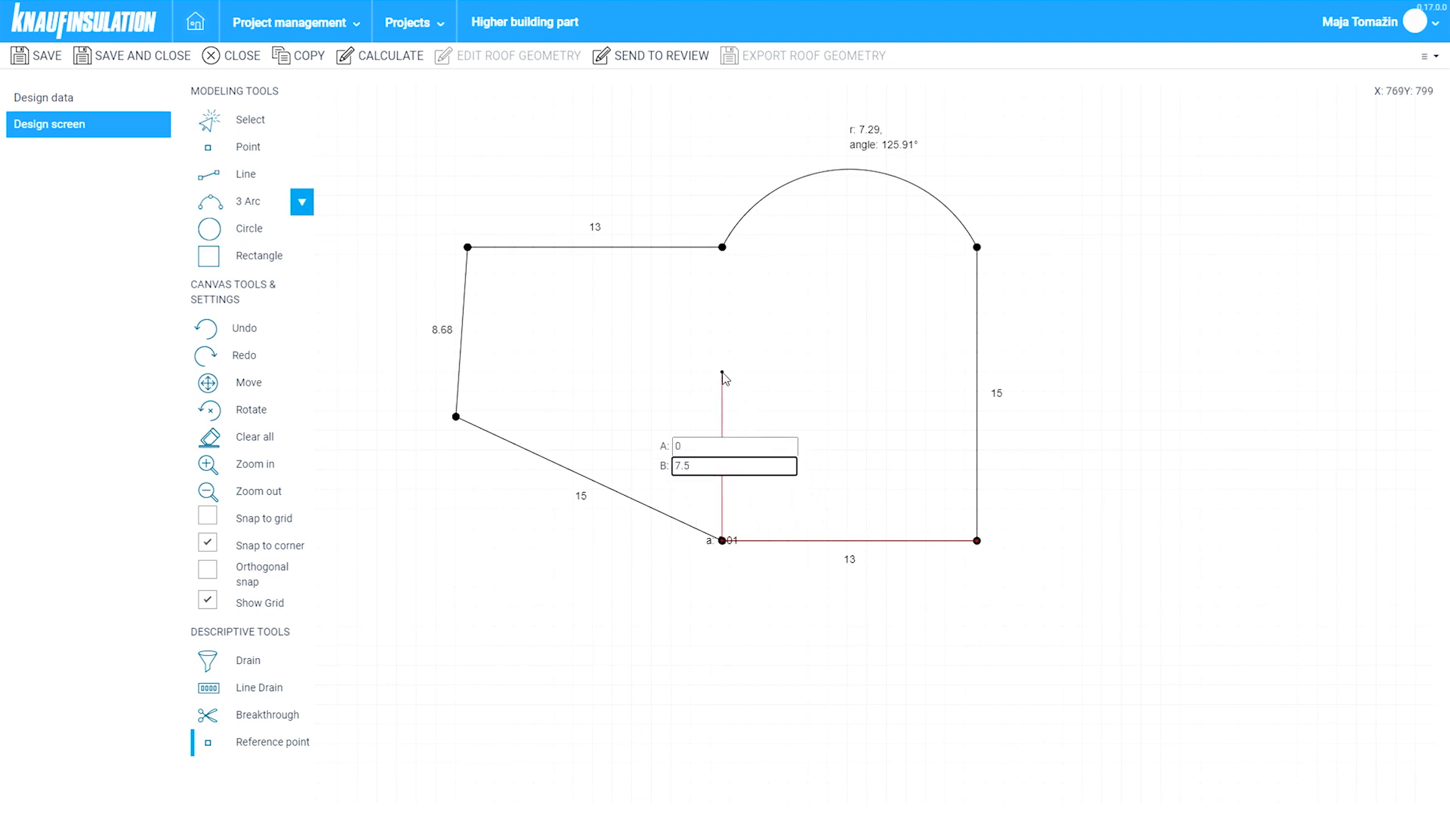
text(7.5)
key(Return)
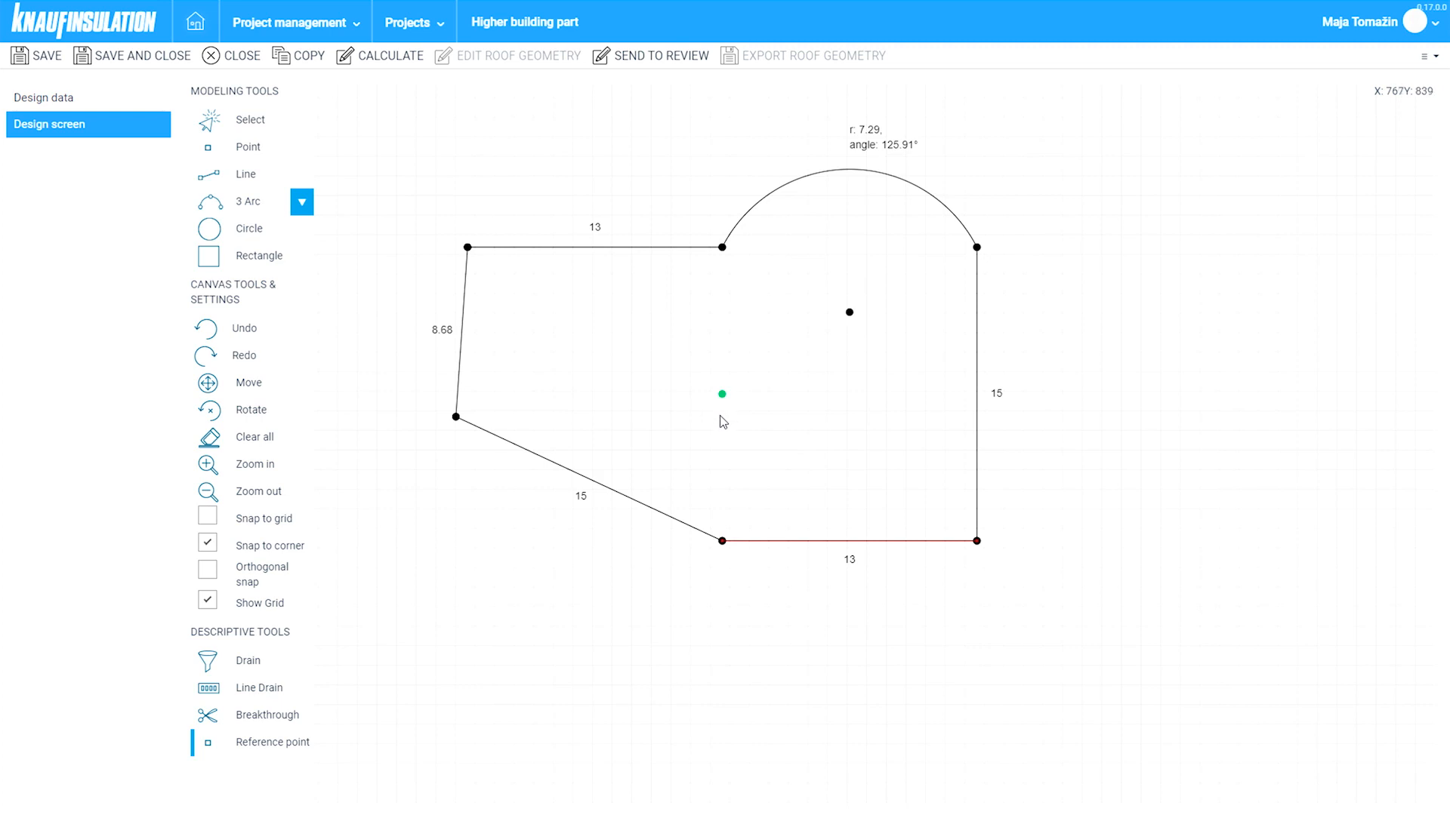
- Draw a 10 m horizontal line starting at the new reference point
click(242, 174)
click(208, 569)
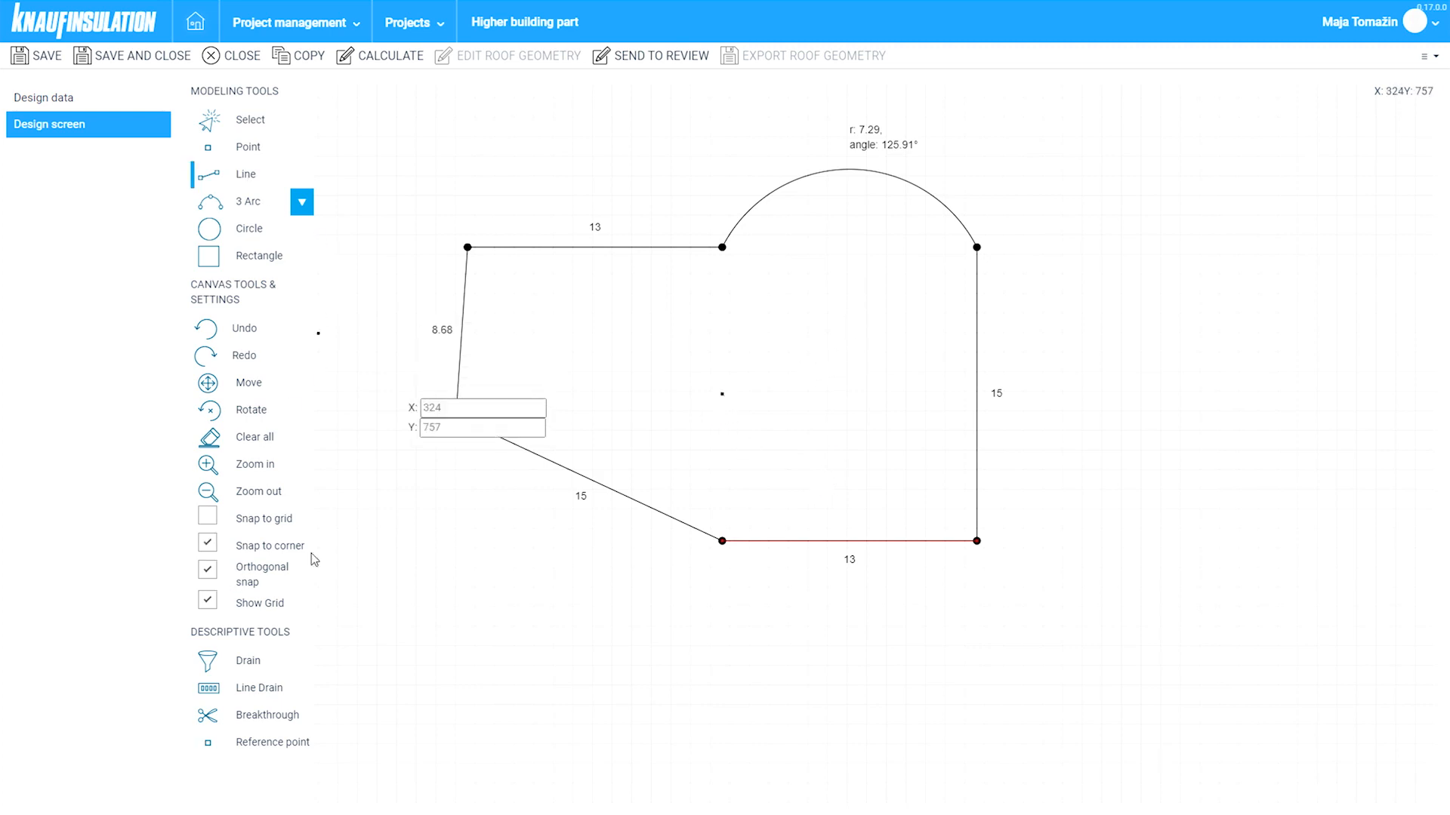
click(732, 404)
text(1)
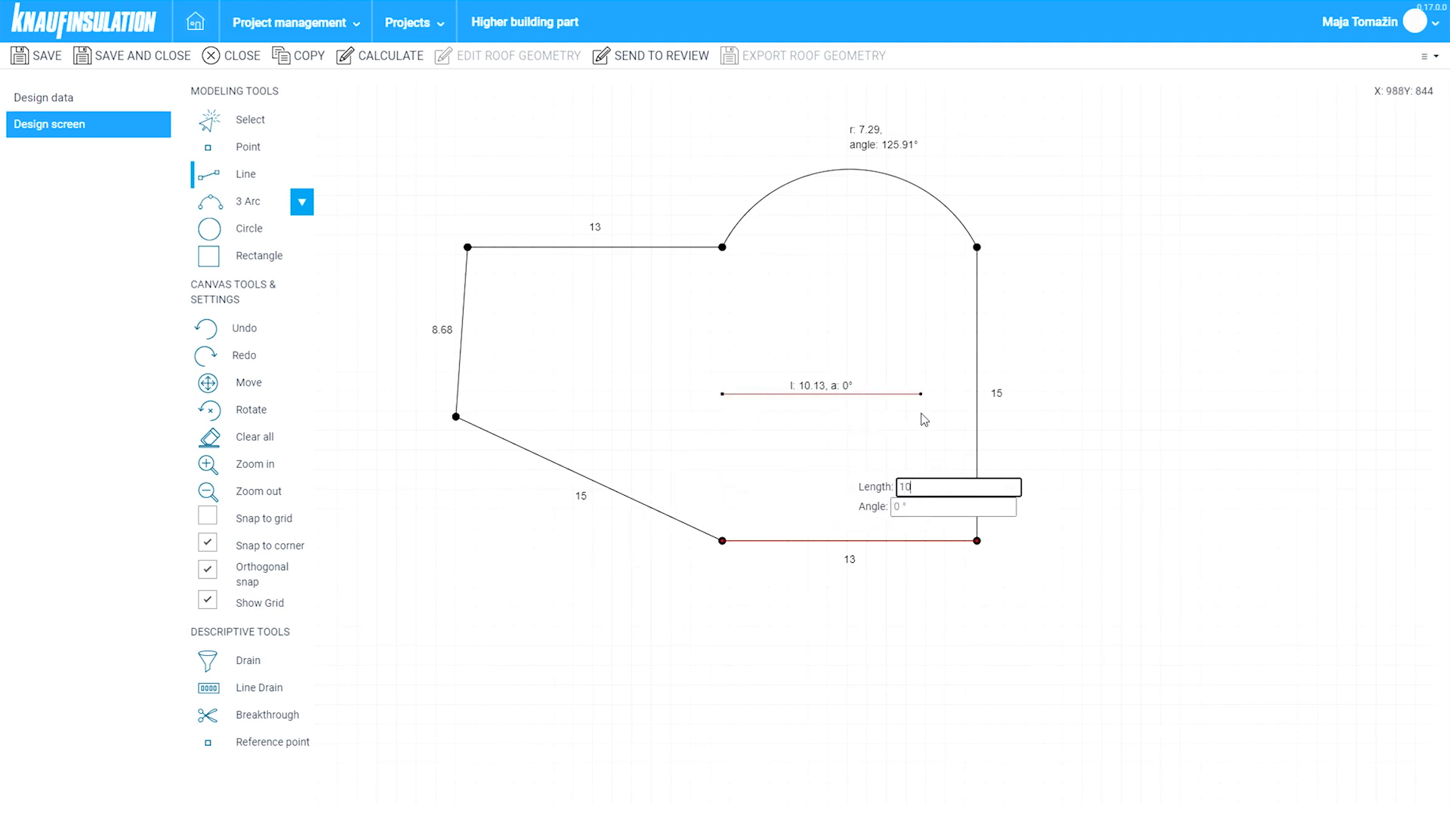
text(0)
key(Tab)
key(Return)
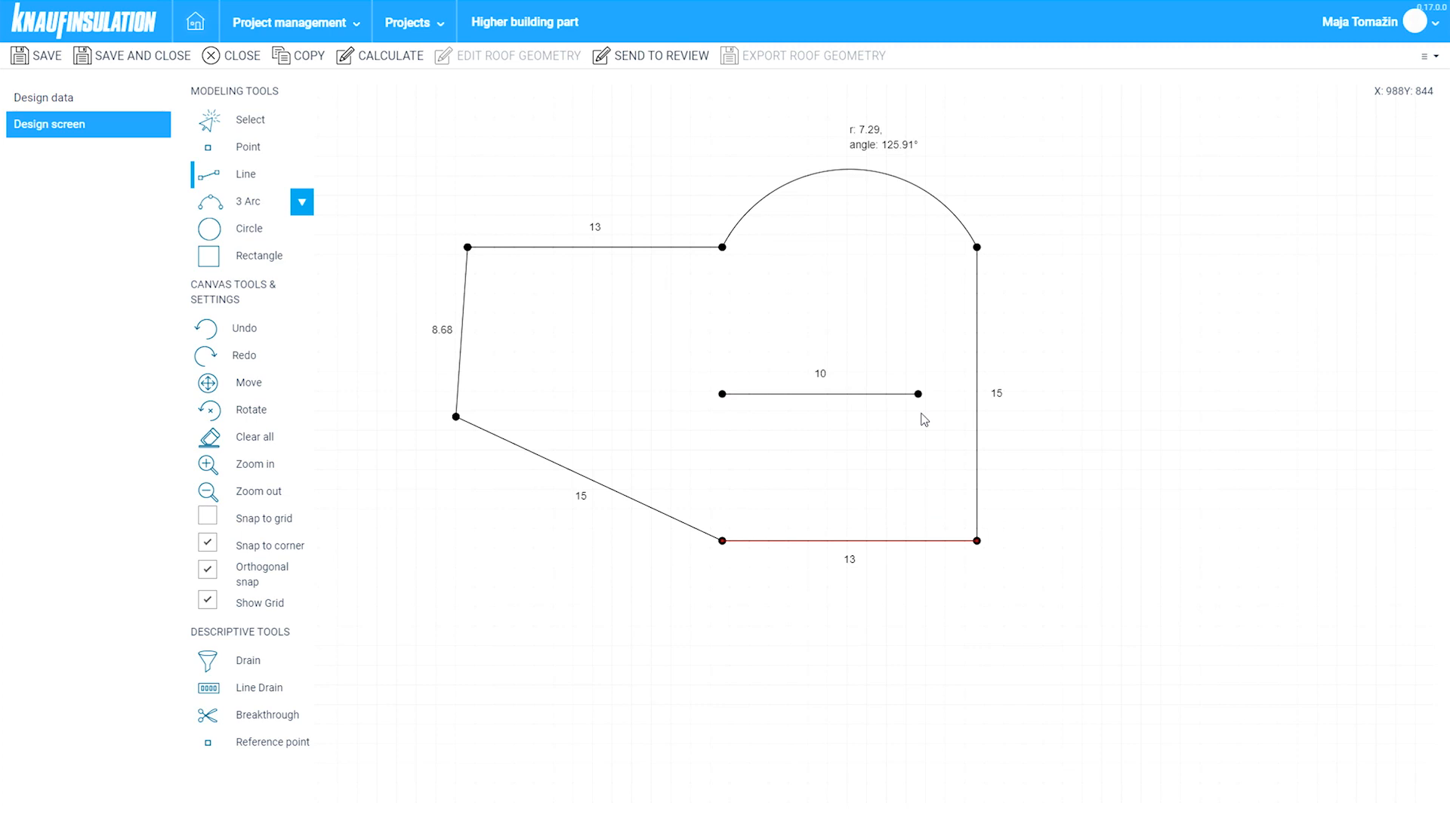
click(243, 122)
click(262, 696)
- Make the 10 m line a line drain and place a reference point 3, 3 from the left corner
click(785, 406)
key(Escape)
click(238, 743)
click(455, 417)
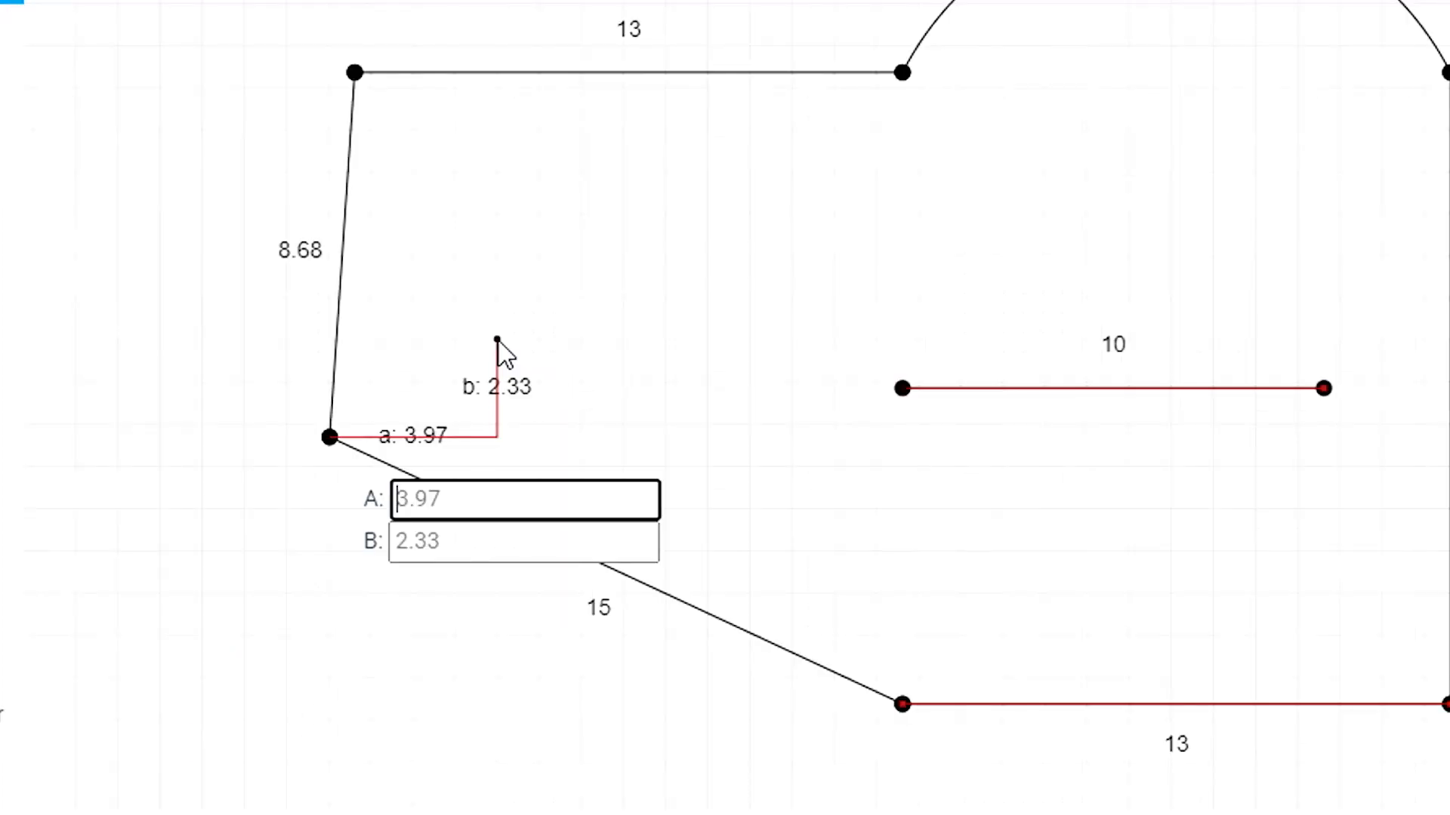
text(3)
key(Tab)
text(3)
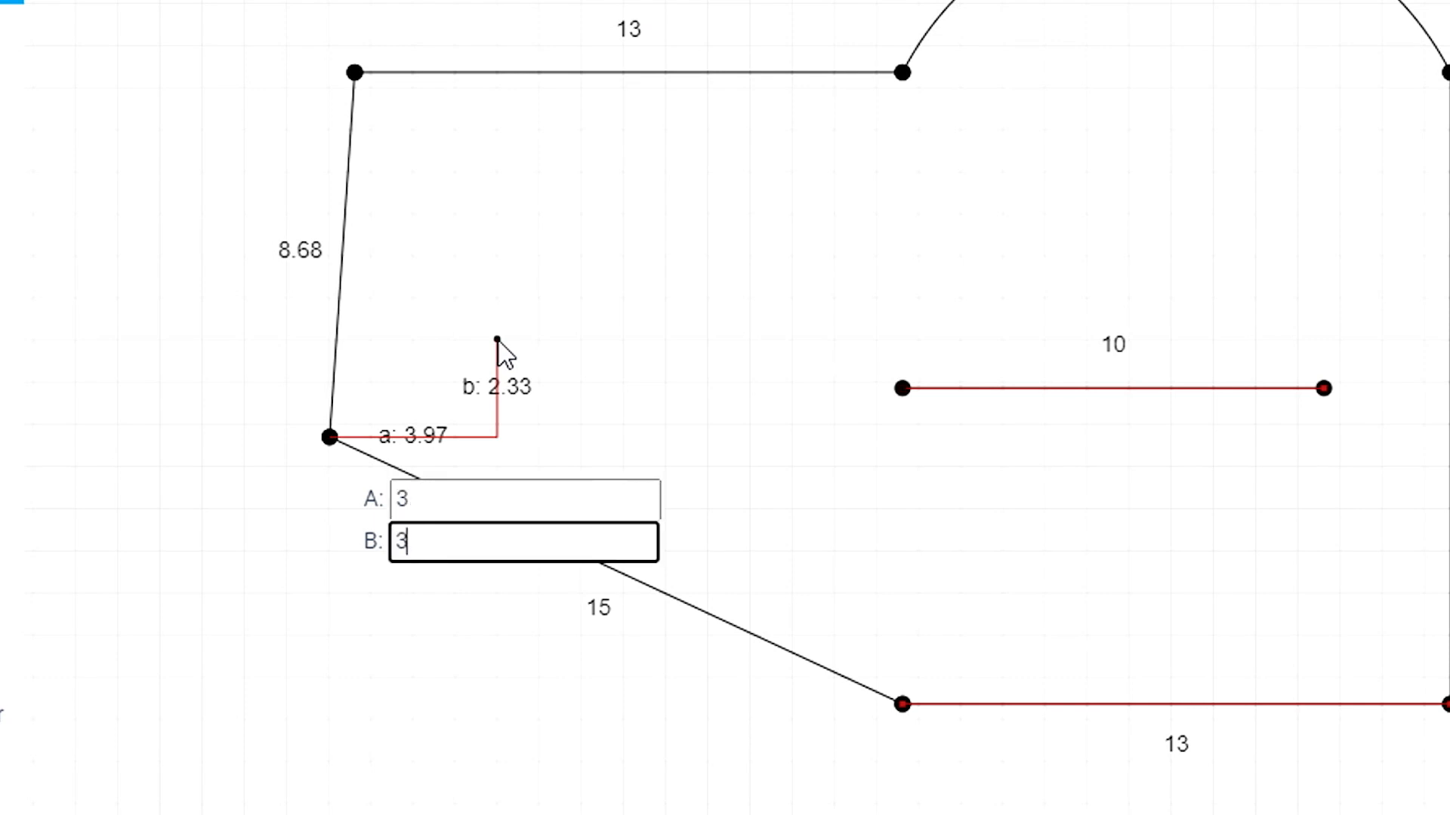
key(Return)
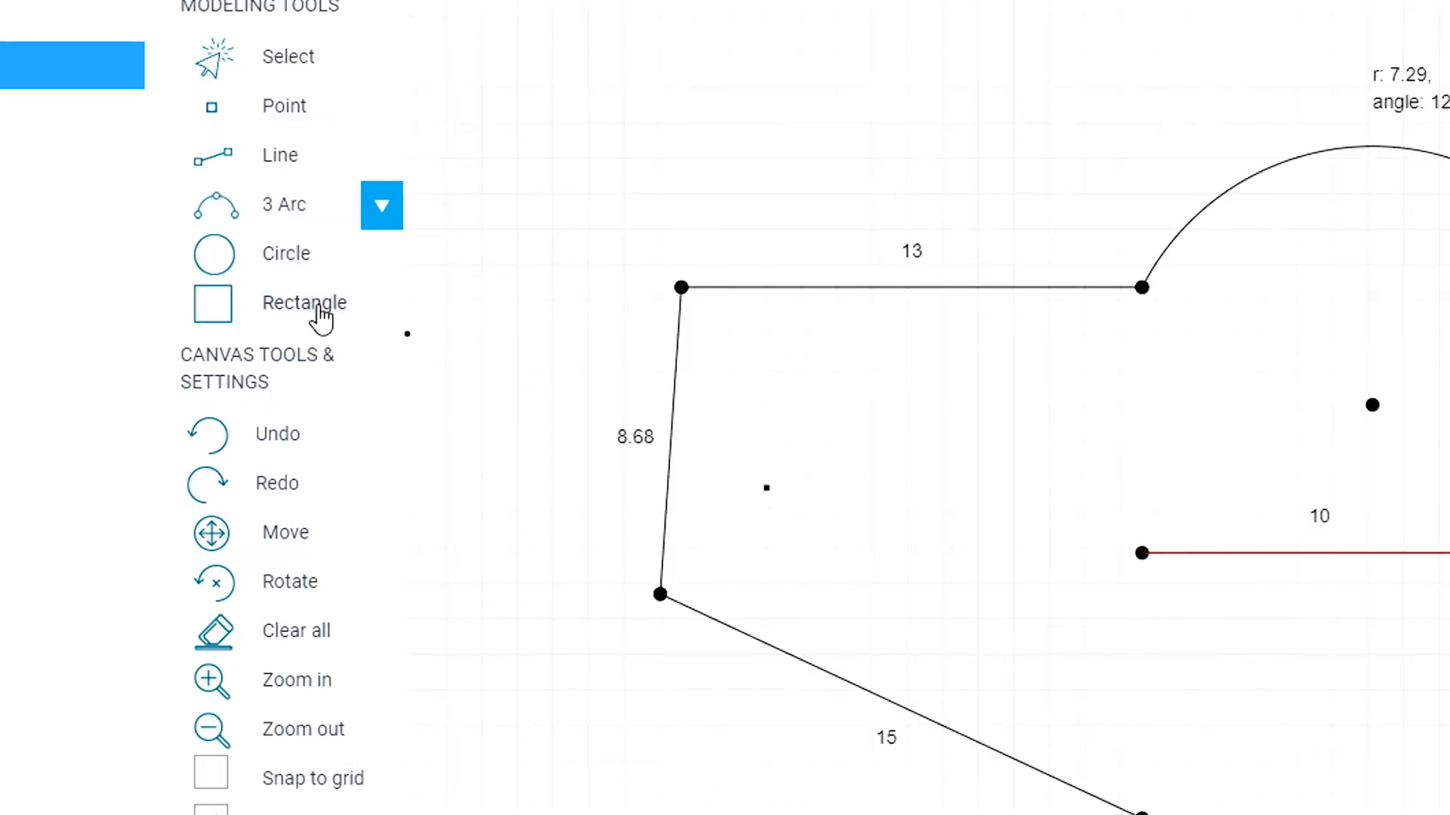
click(321, 315)
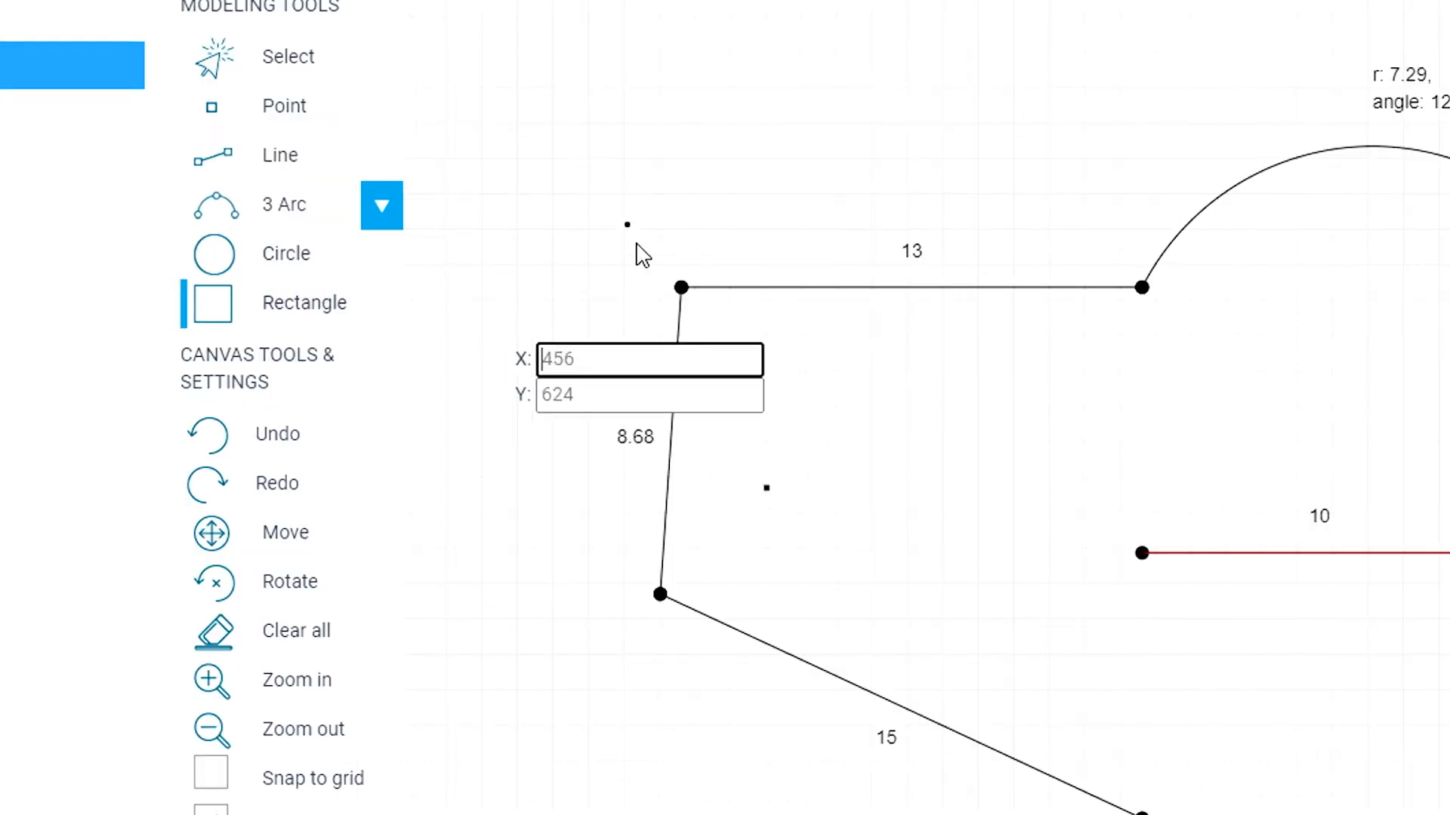
- Draw a 4 × 4 square from the reference point near the upper-left corner
click(523, 360)
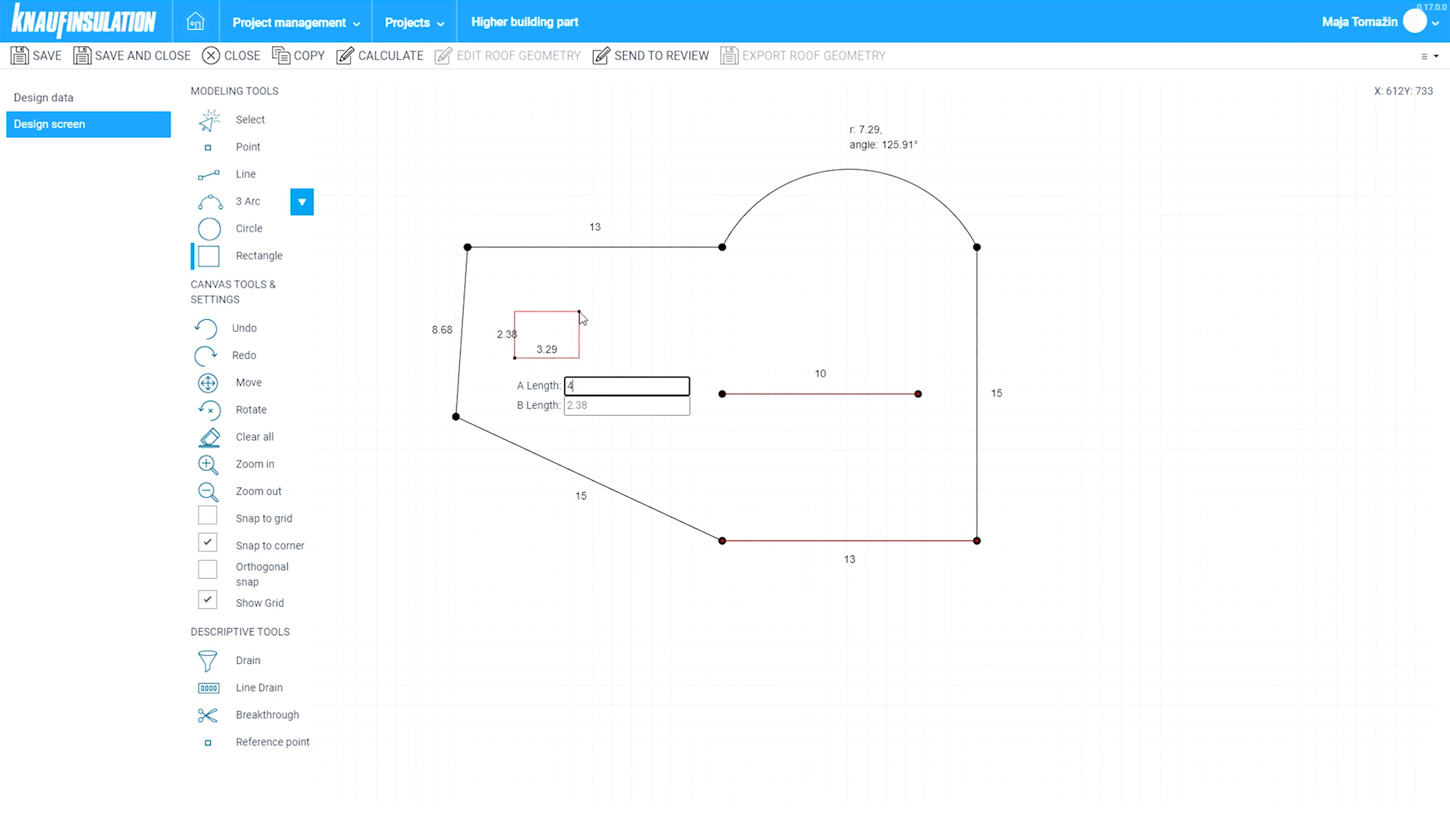
key(Tab)
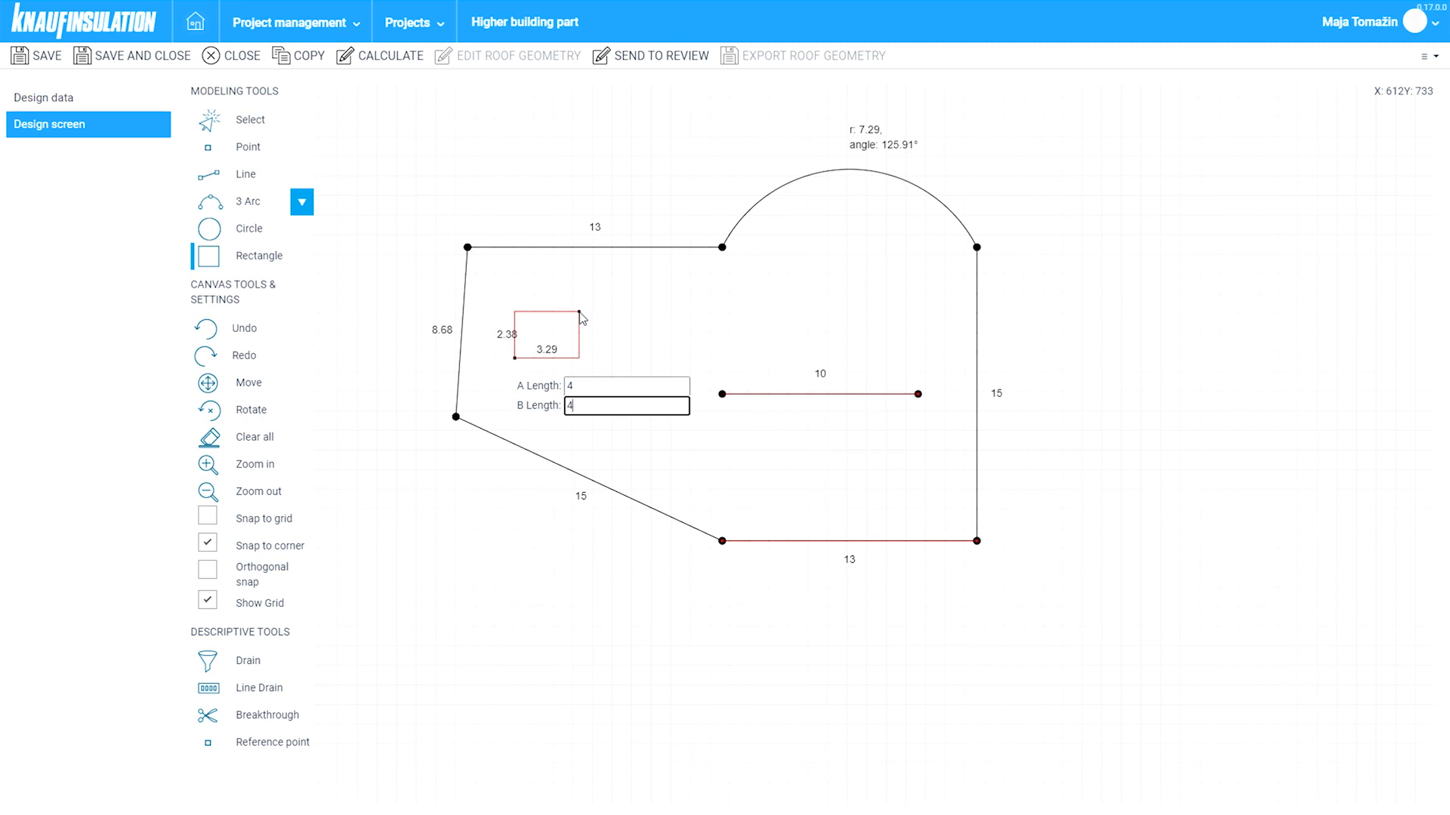
text(4)
key(Return)
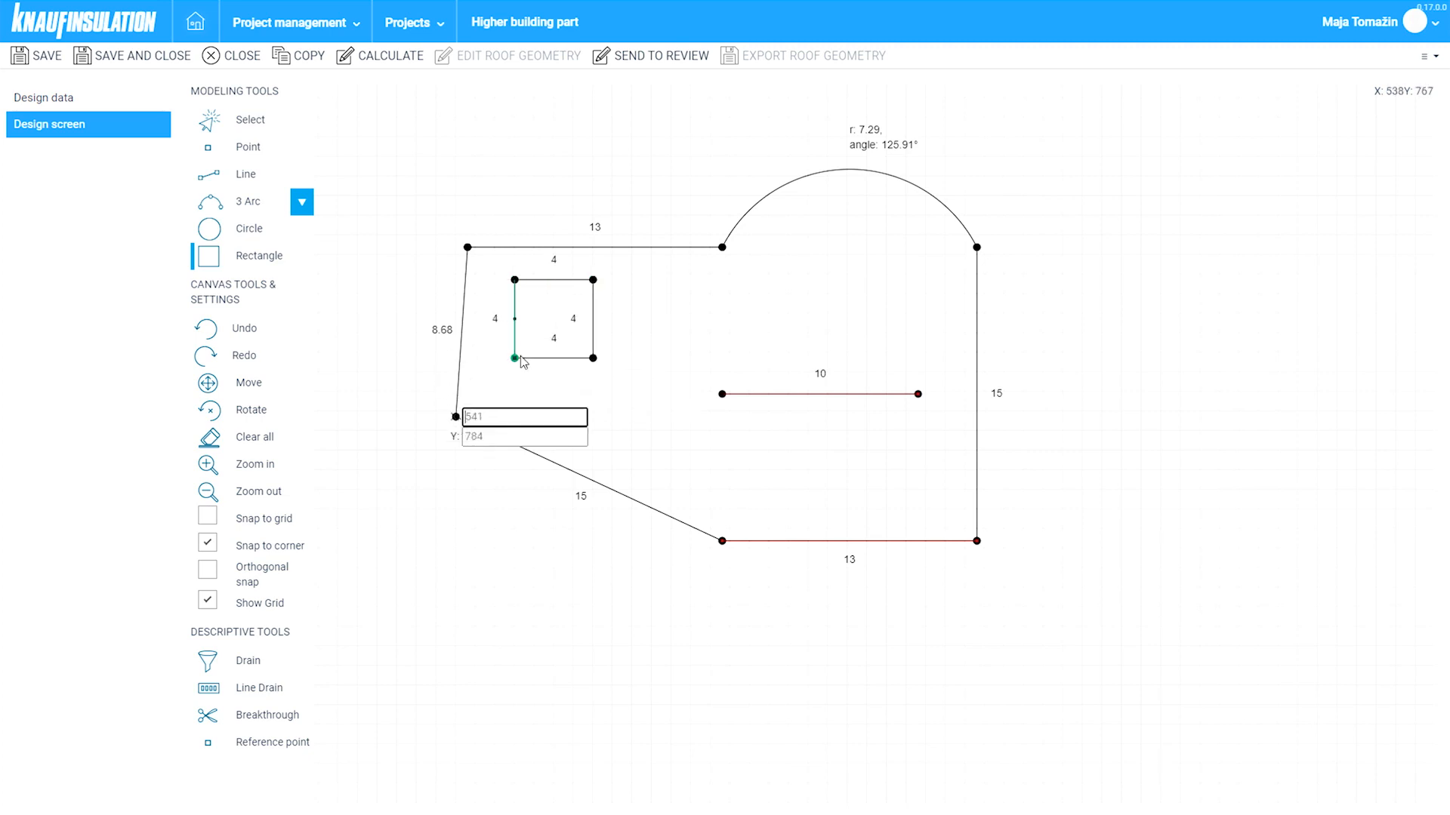
click(243, 117)
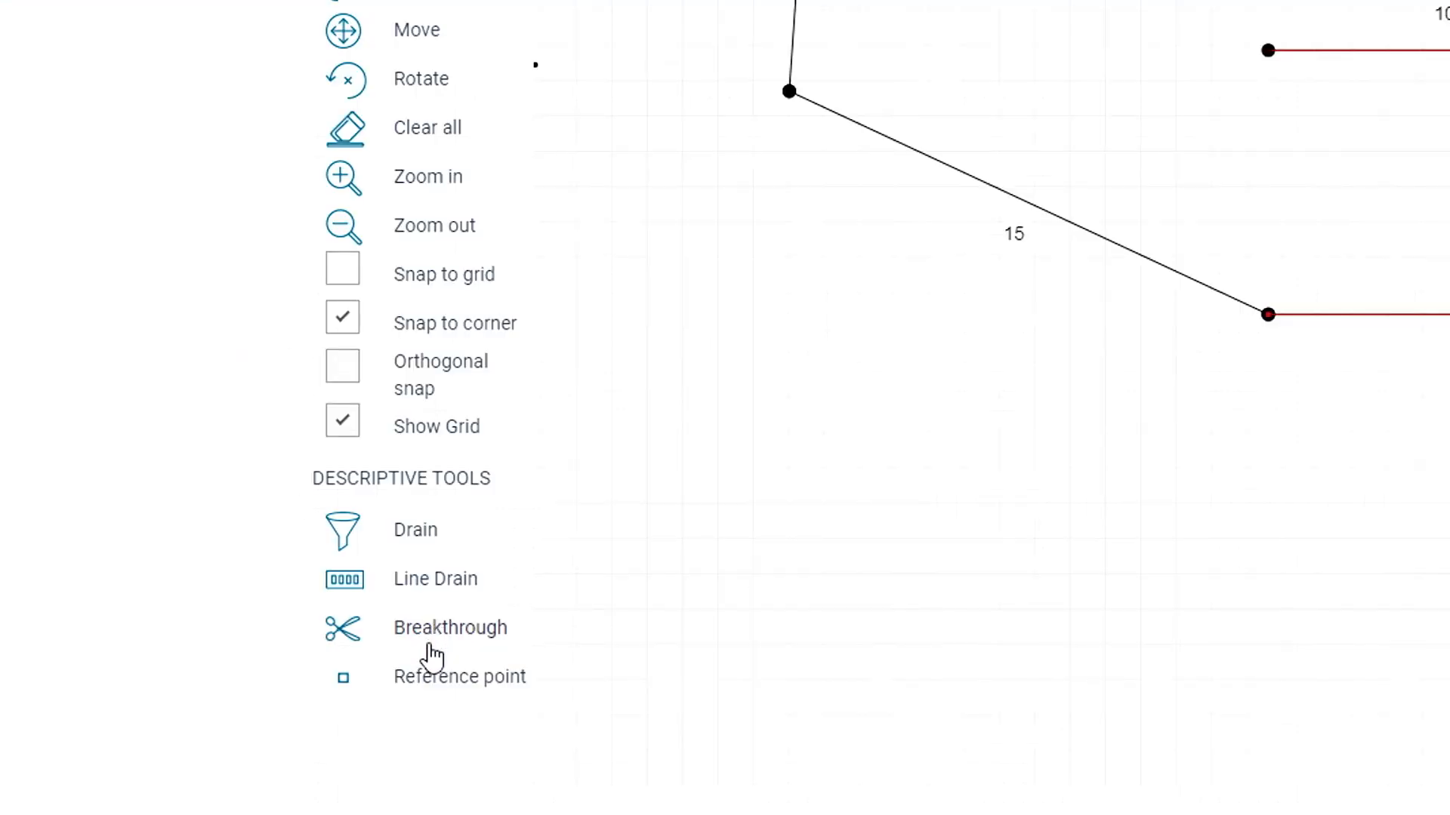
- Mark all four edges of the square as a breakthrough, then clear the whole drawing
click(517, 646)
click(743, 355)
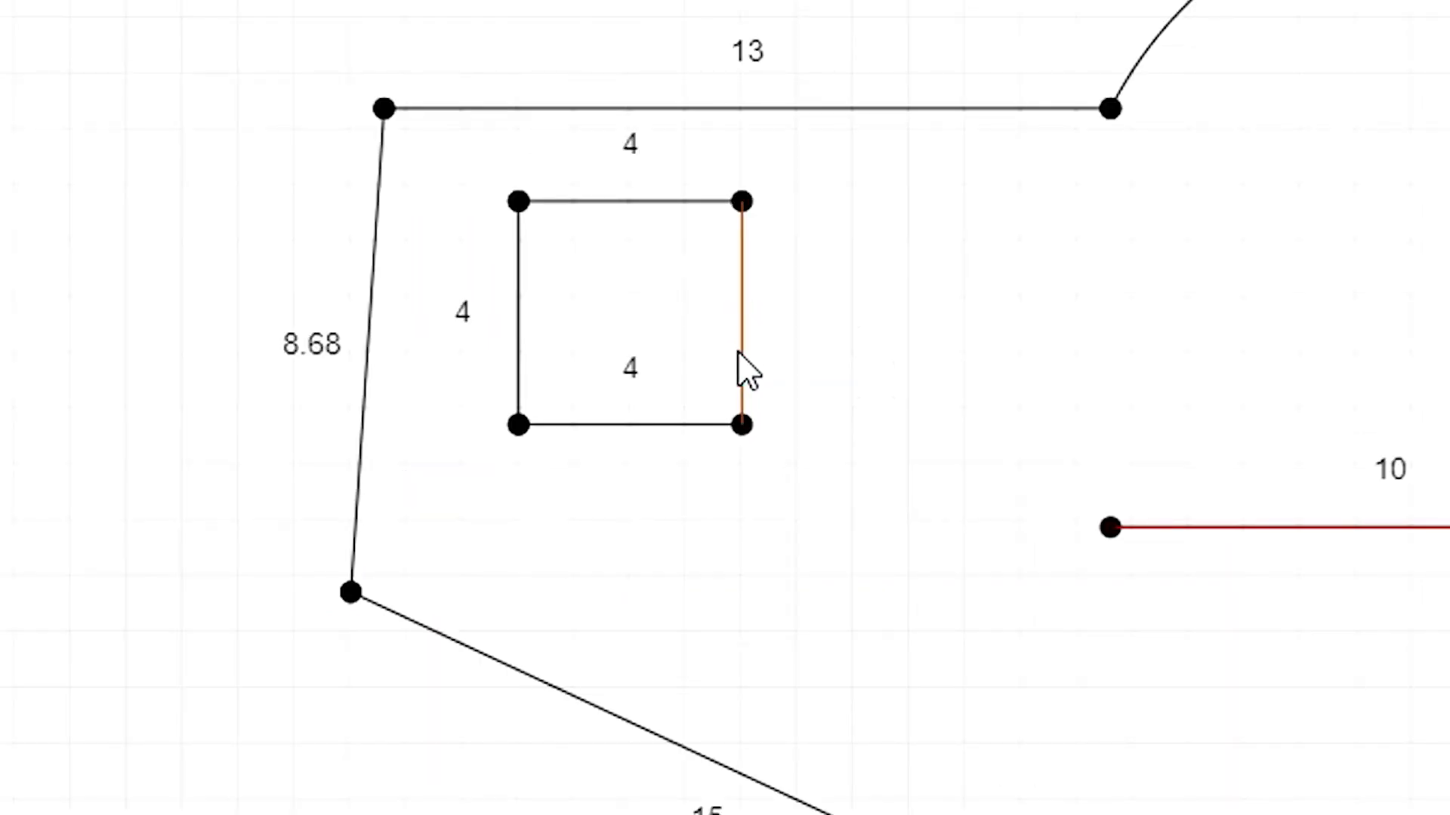
click(574, 203)
click(526, 276)
click(573, 429)
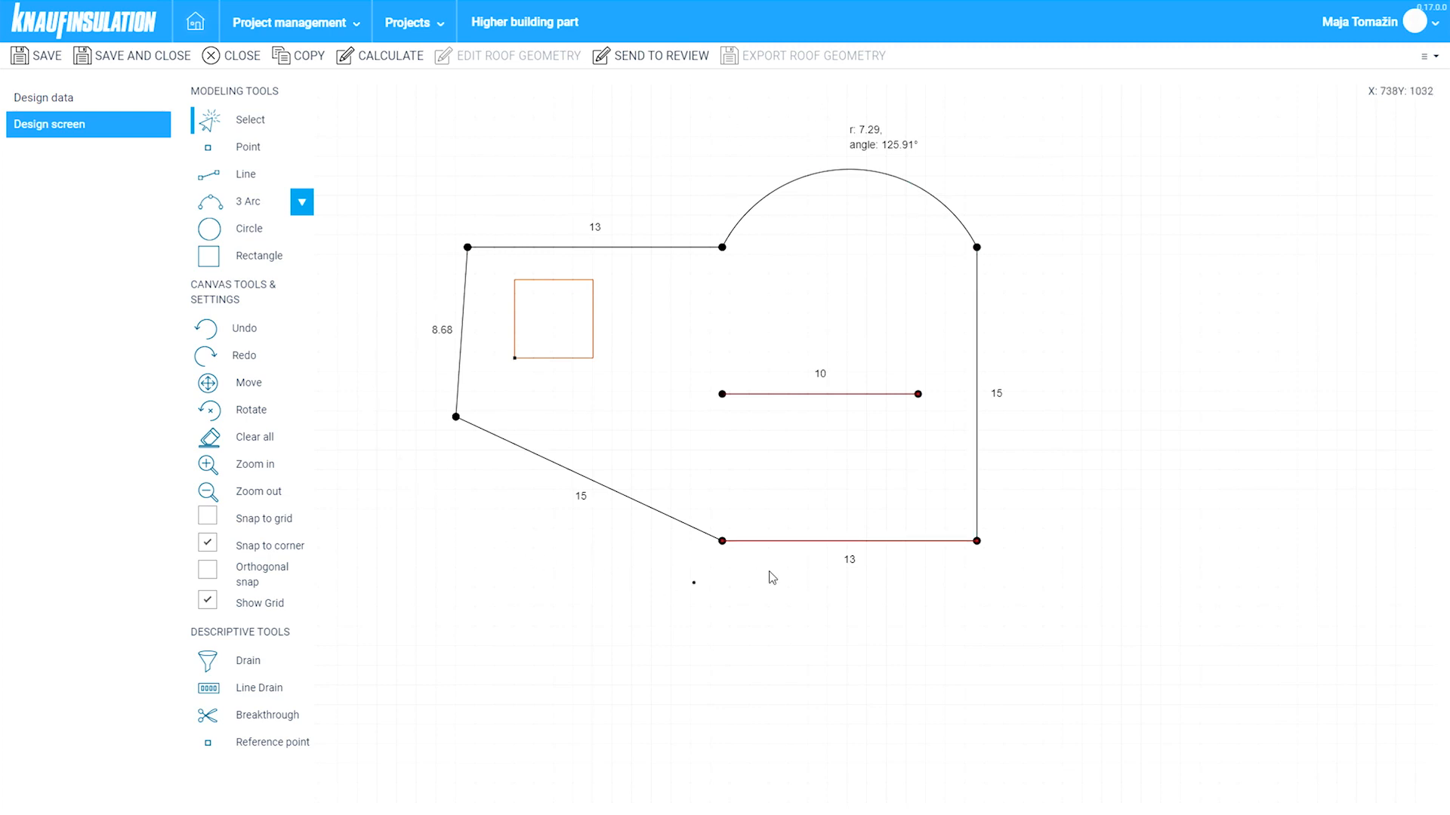
click(262, 436)
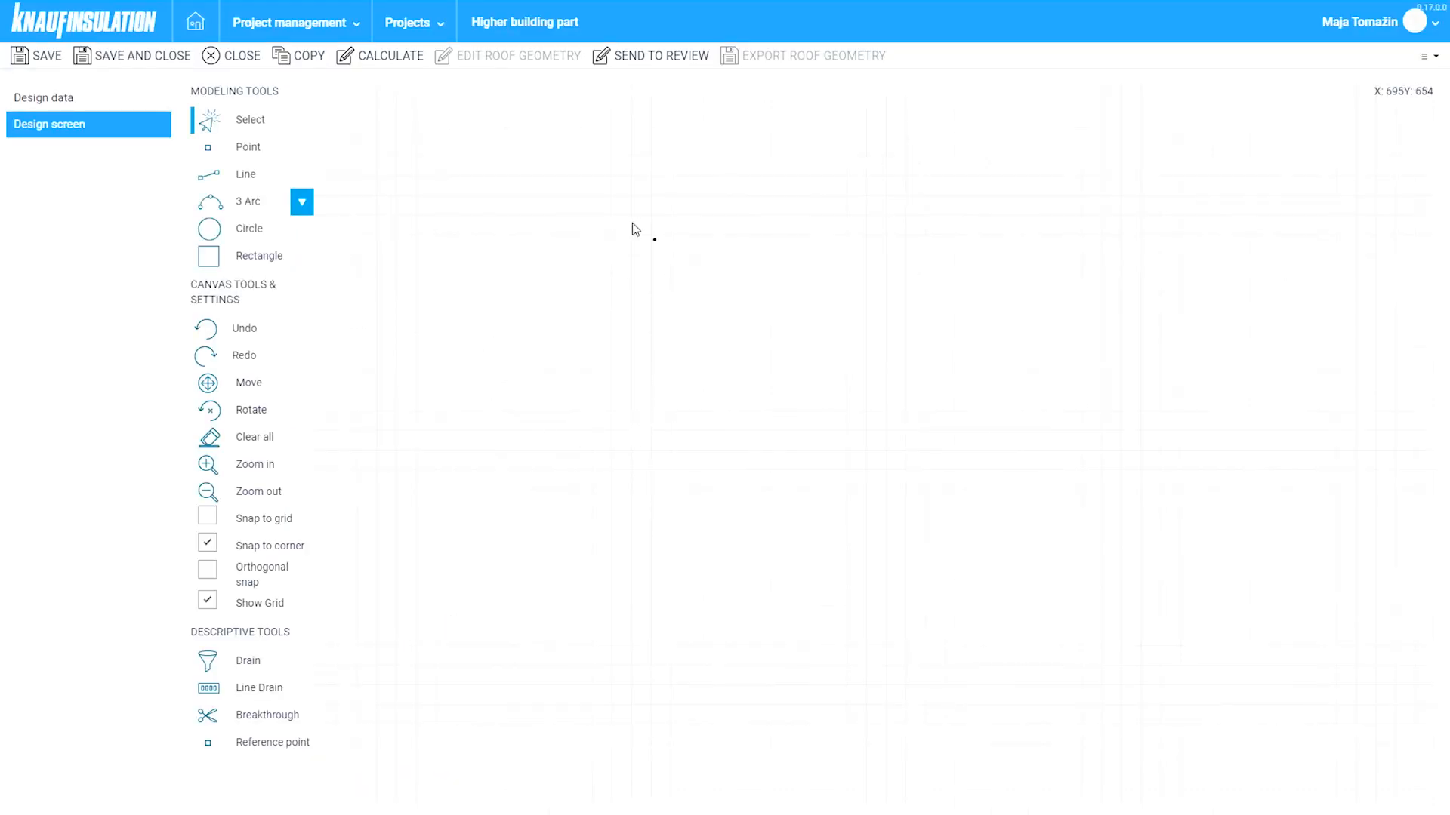
- Undo the Clear all to restore the roof drawing and reposition it on the canvas
click(253, 332)
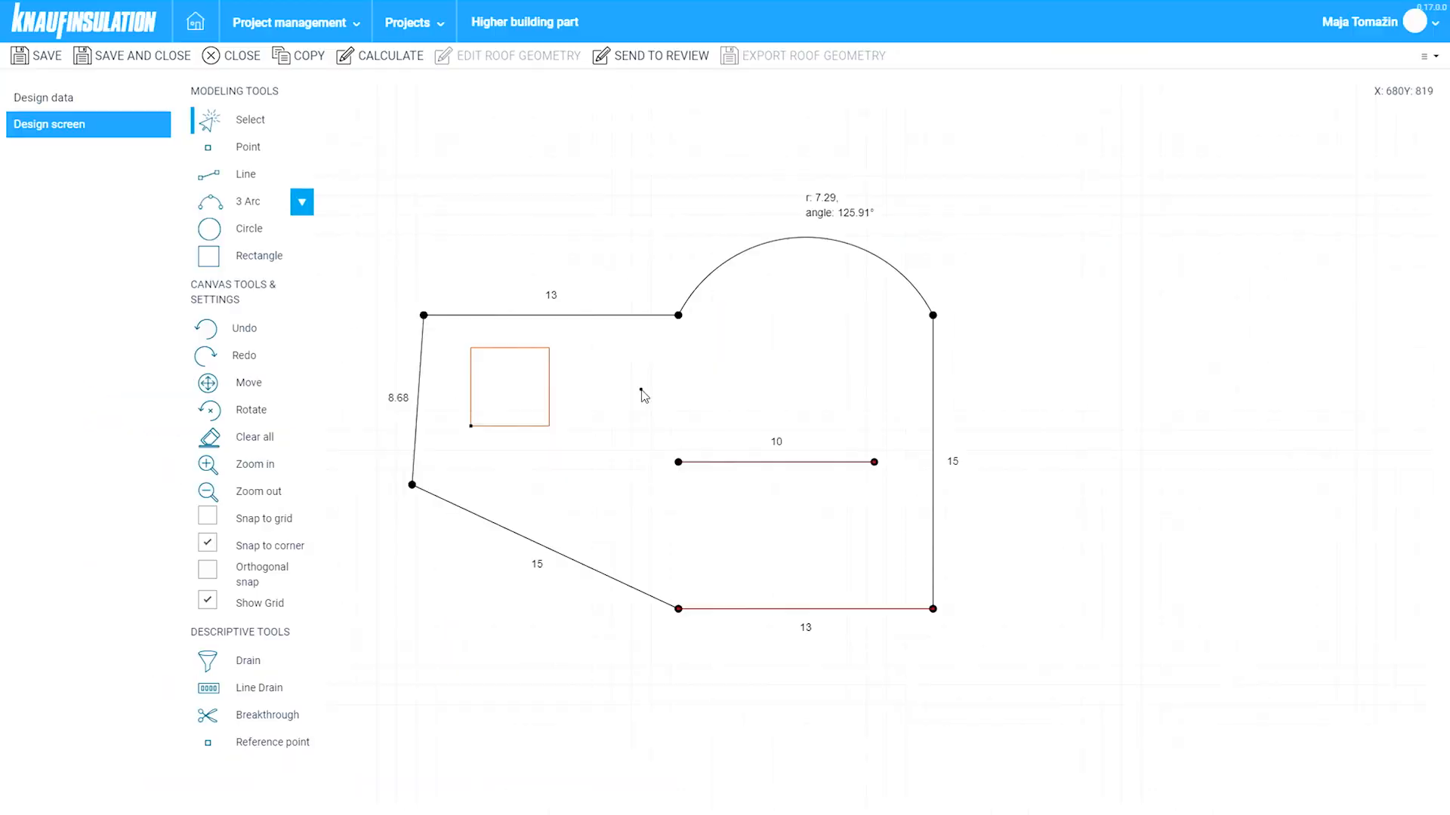
mouse_move(641, 389)
middle_down()
mouse_move(723, 509)
mouse_move(770, 476)
mouse_move(739, 395)
mouse_move(644, 401)
middle_up()
mouse_move(666, 436)
mouse_down()
mouse_move(658, 426)
mouse_move(668, 536)
mouse_move(618, 262)
mouse_move(736, 399)
mouse_move(755, 382)
mouse_move(689, 426)
mouse_up()
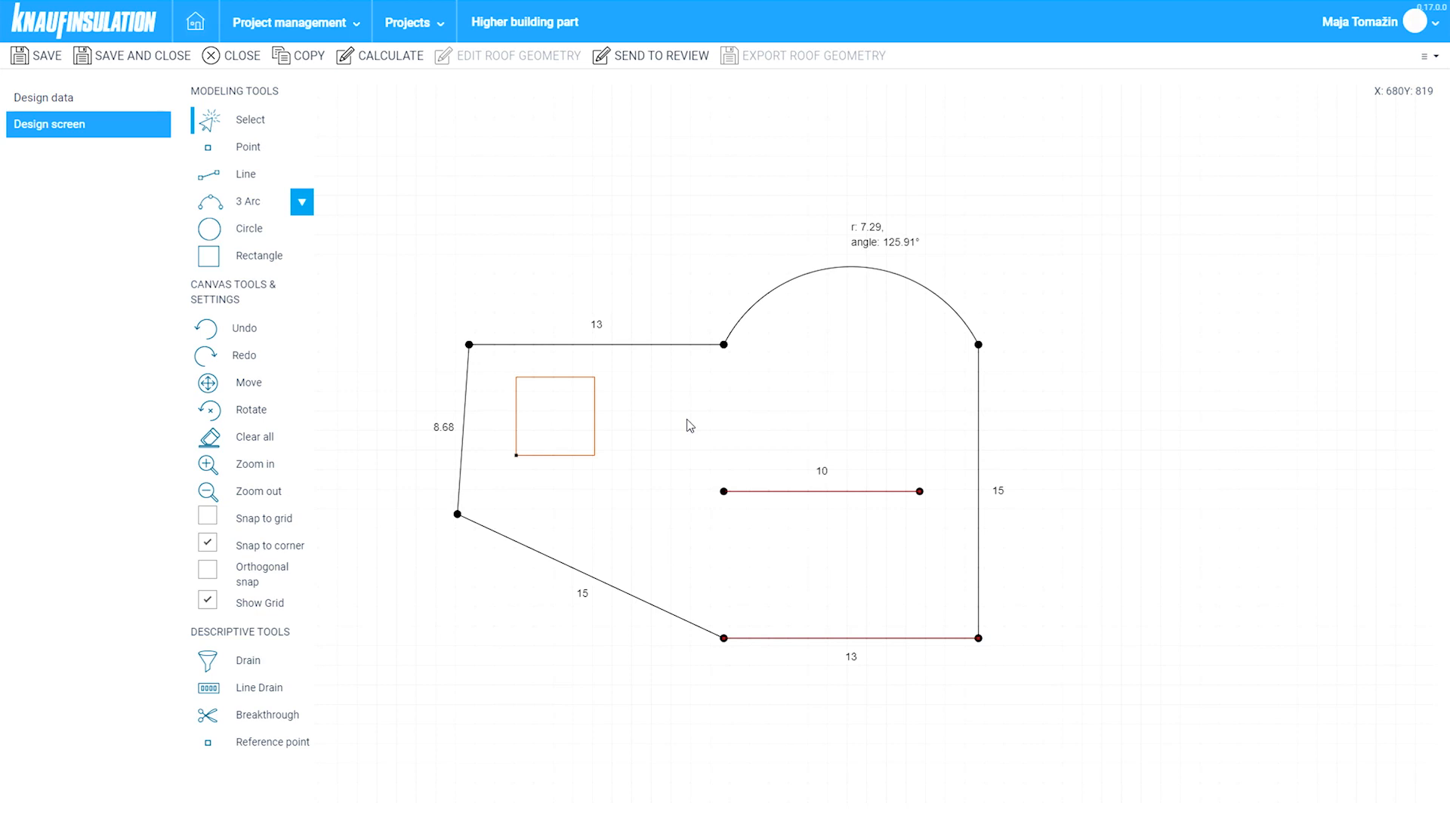
drag(690, 426, 637, 394)
- Place a drain point at offsets A 6 and B 16
click(250, 665)
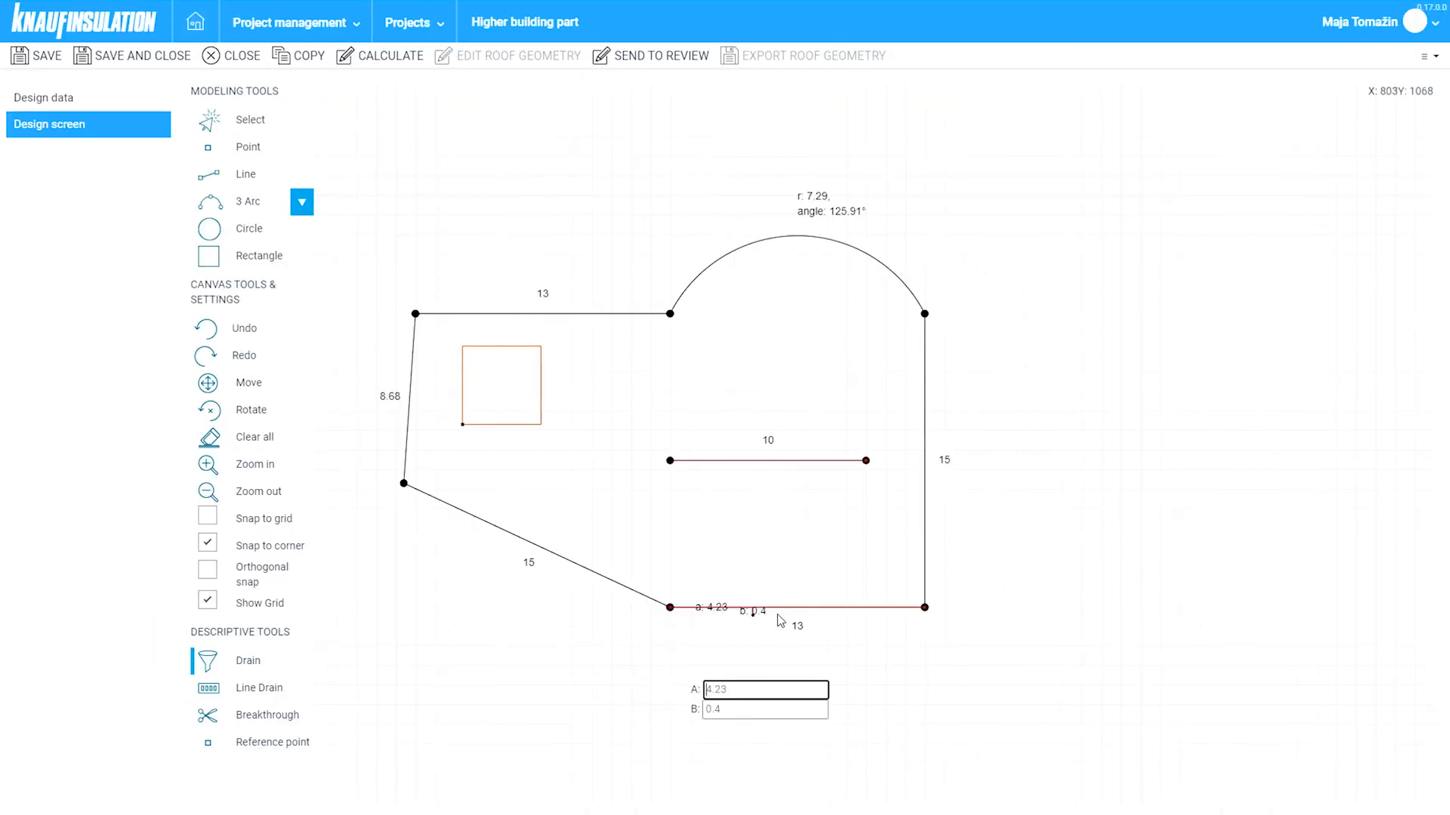
text(6)
key(Tab)
text(1)
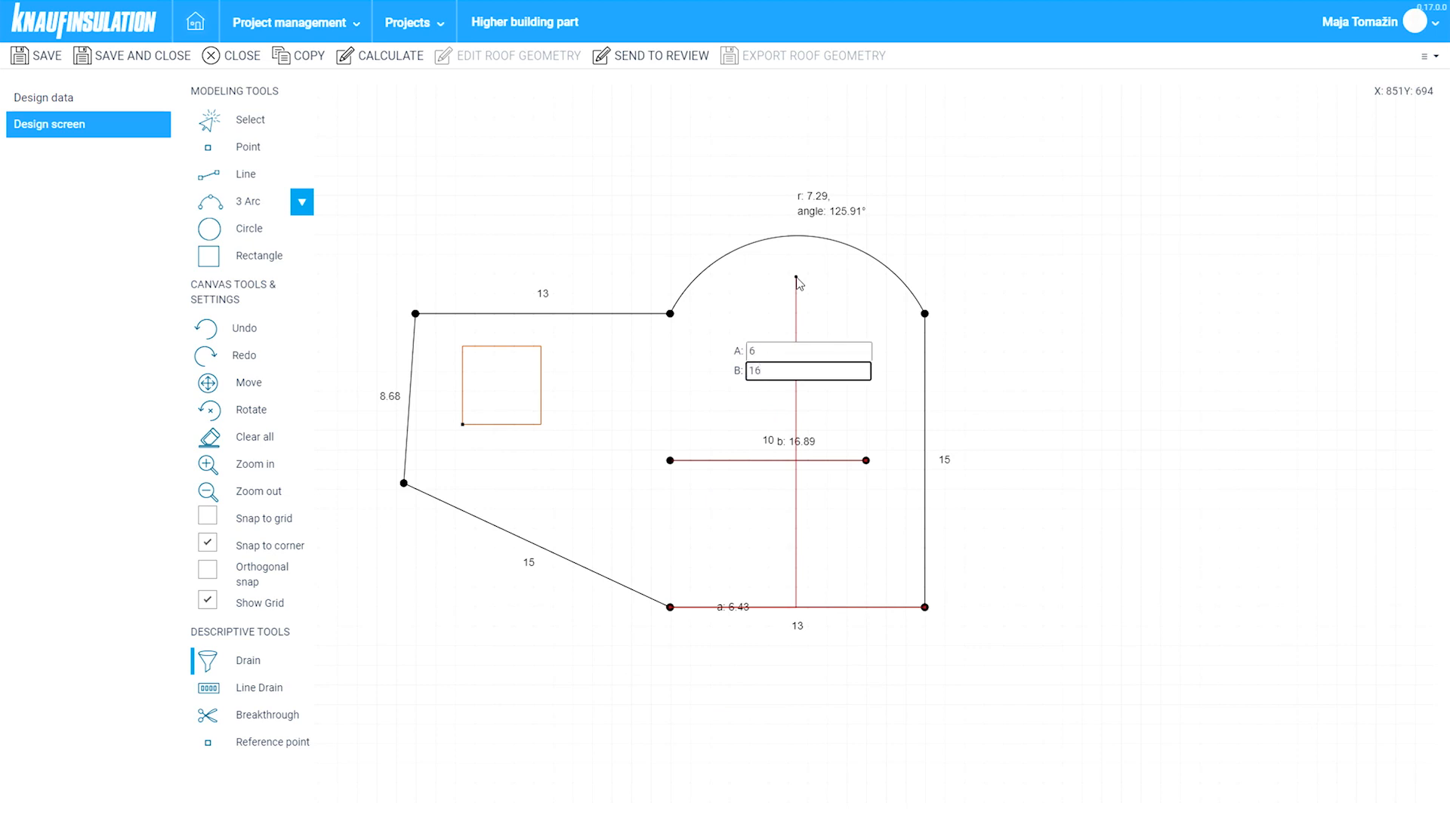
text(6)
key(Return)
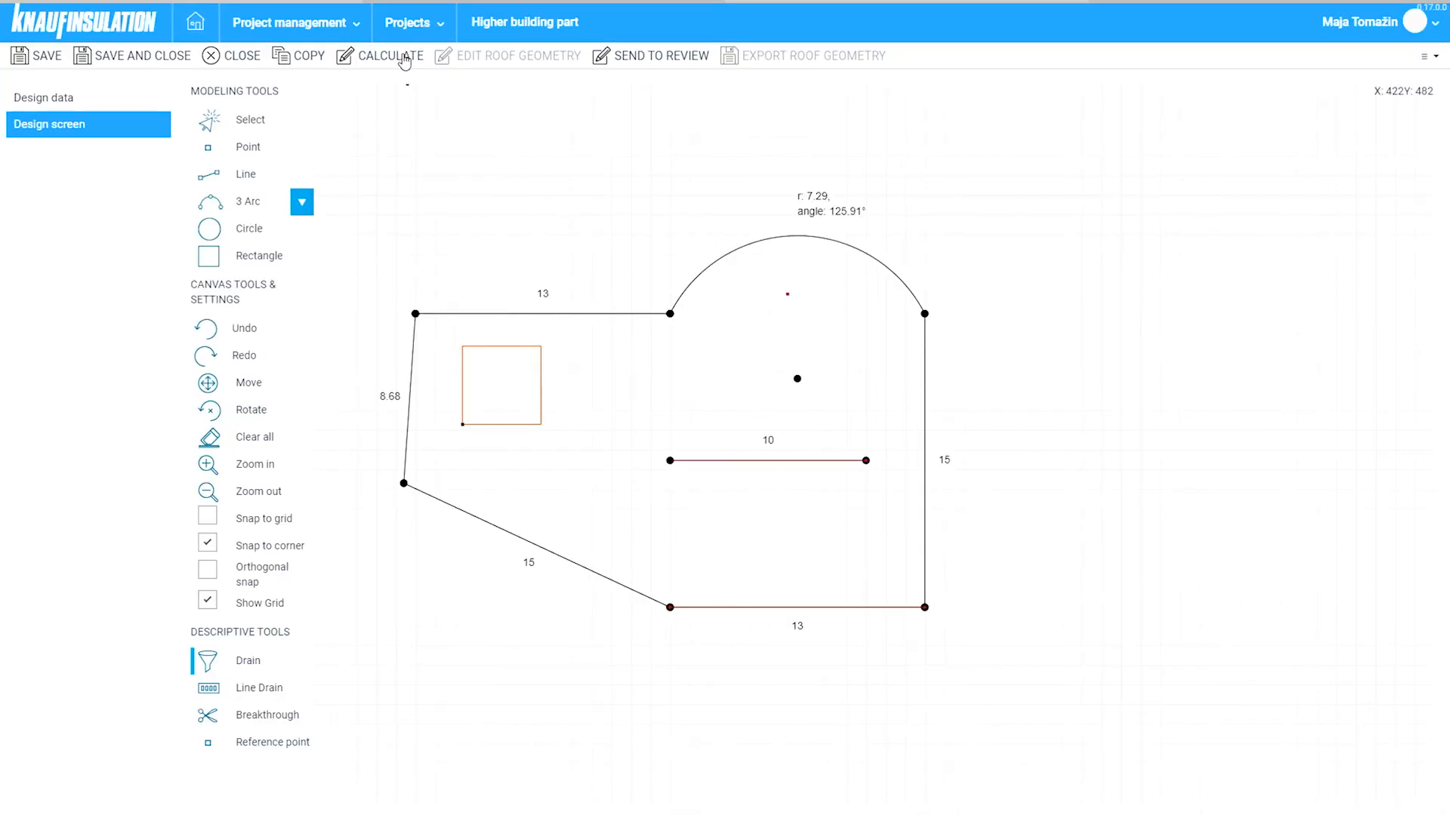
- Run the roof insulation calculation with CALCULATE
click(403, 56)
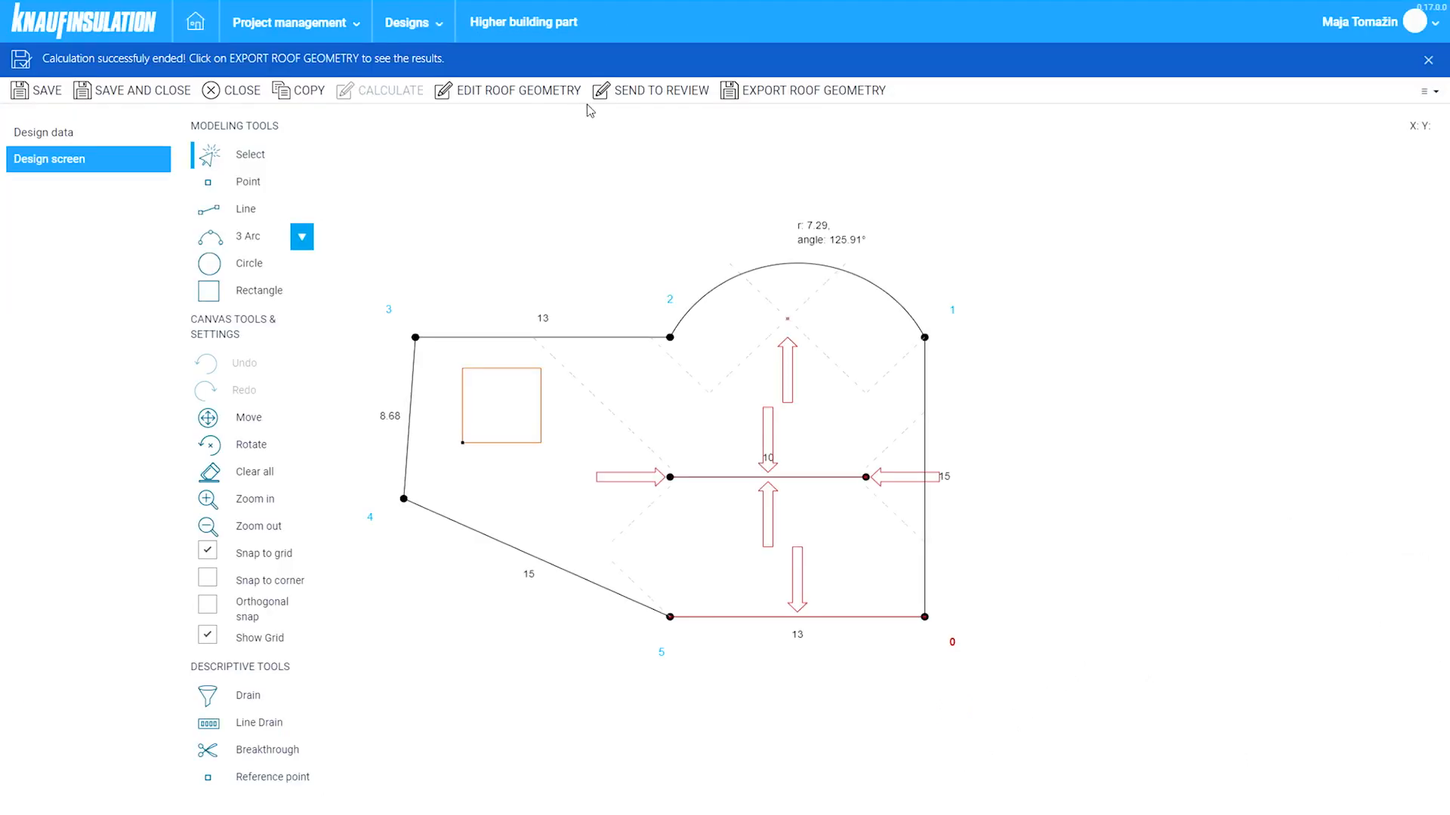
- Send the design for review with a comment that the higher roof part is finished
click(640, 93)
text(W)
text(e ha)
key(BackSpace)
key(BackSpace)
text(finished d)
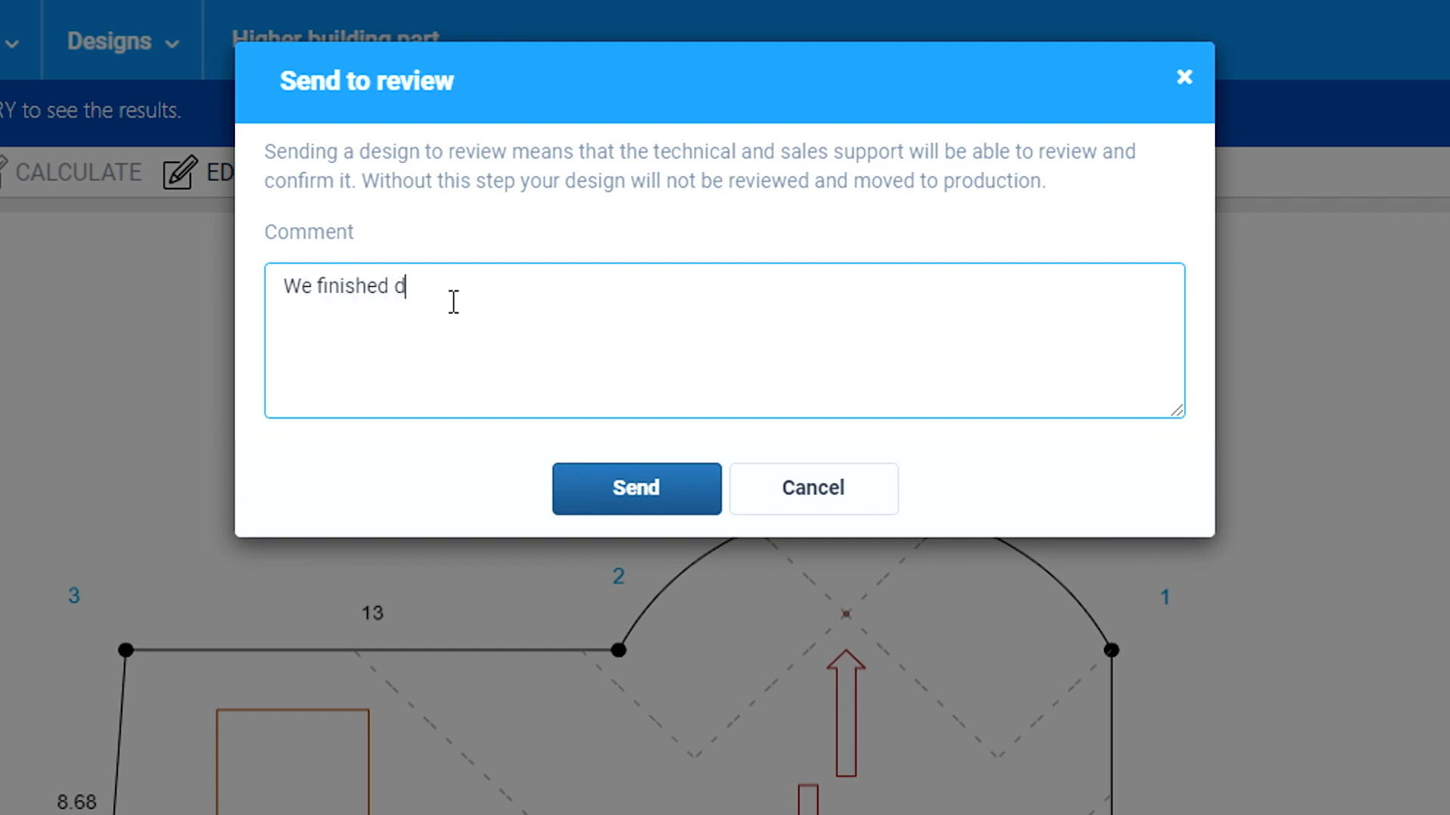
text(esigning the higher)
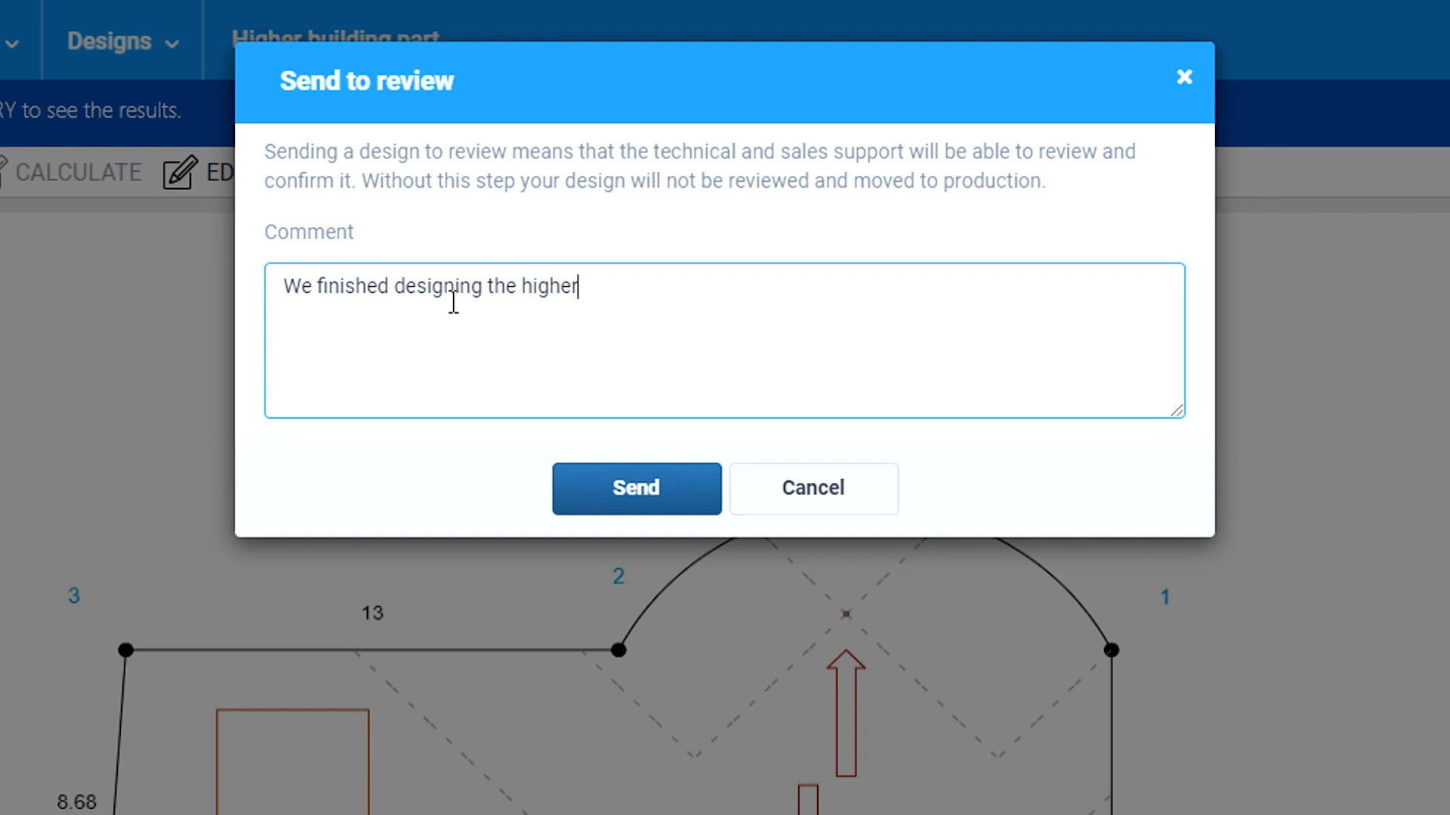
text( part of the )
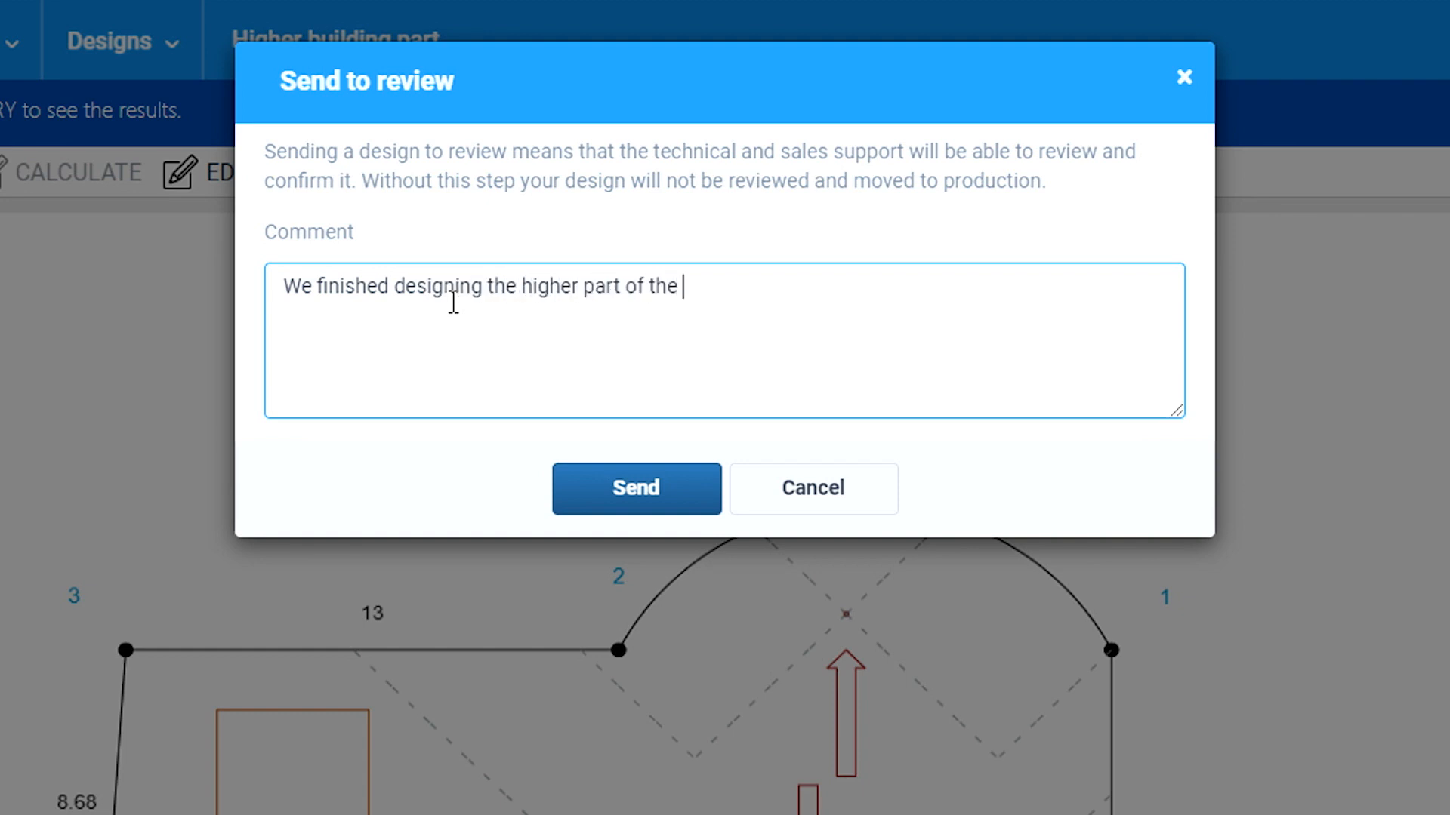
text(building roof.)
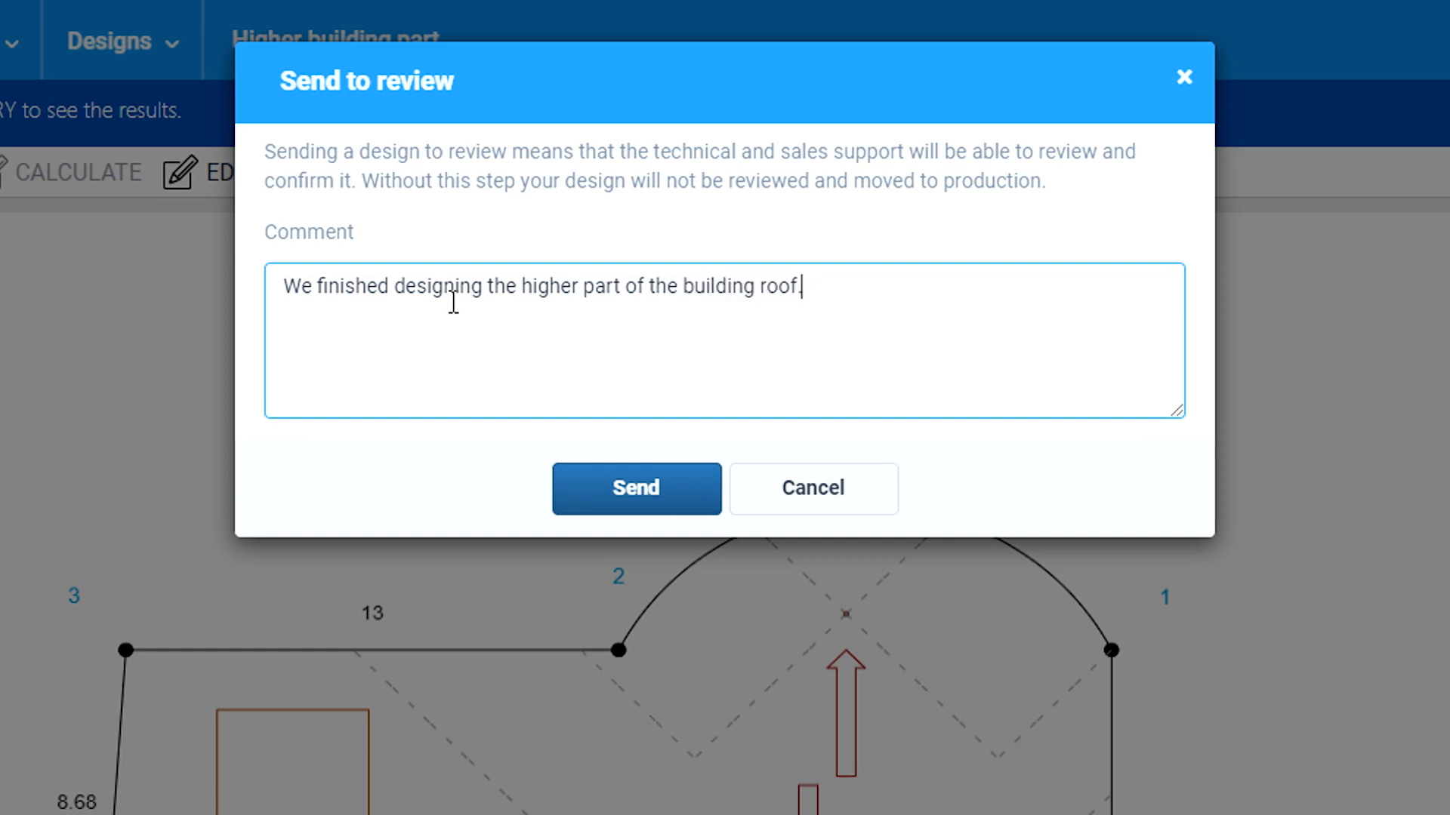
click(655, 498)
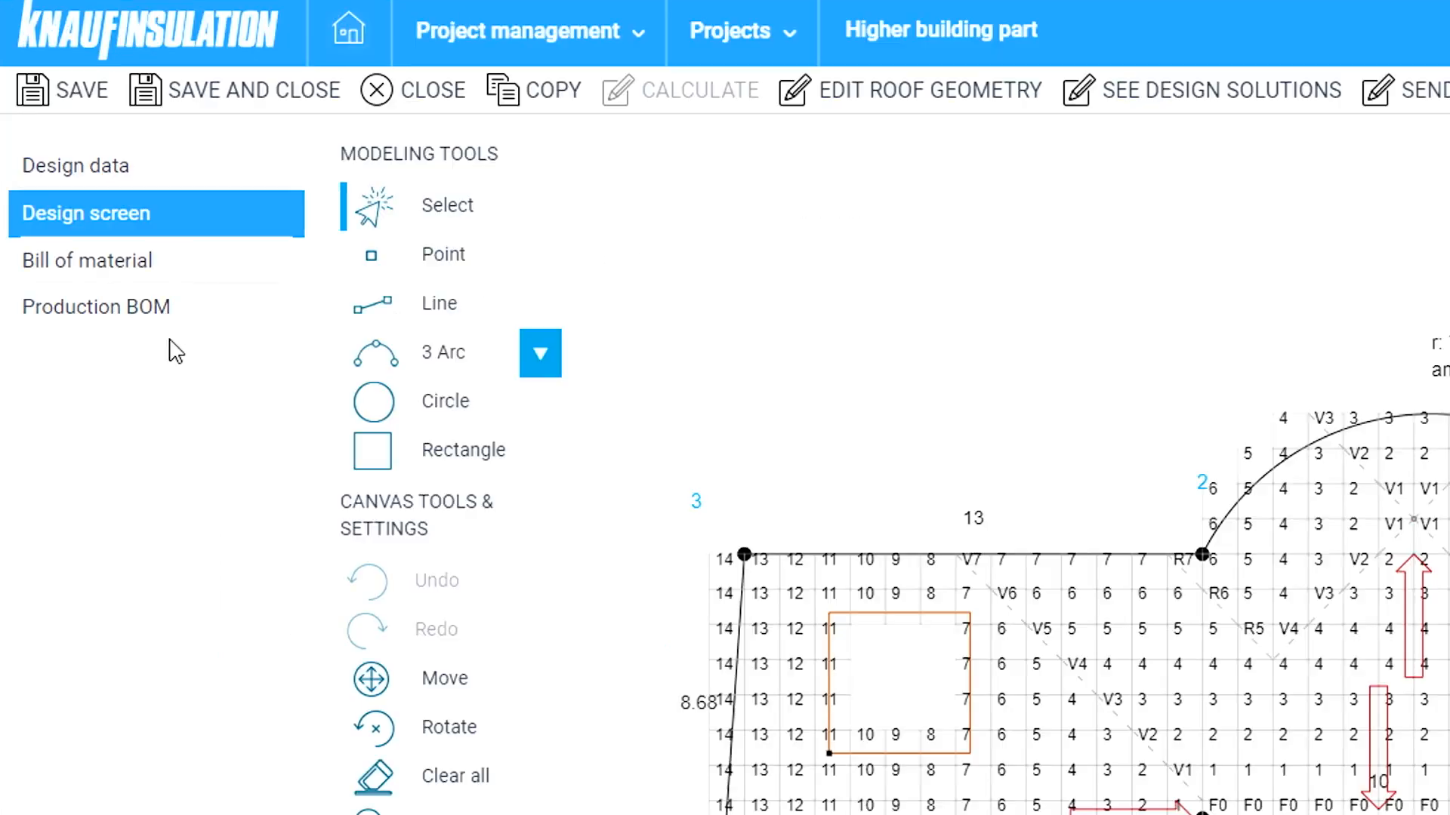
- Generate the bill of material as a Word report with roof area 374.20 and slab volume 32.08 m3
click(138, 285)
scroll(570, 233, down, 2)
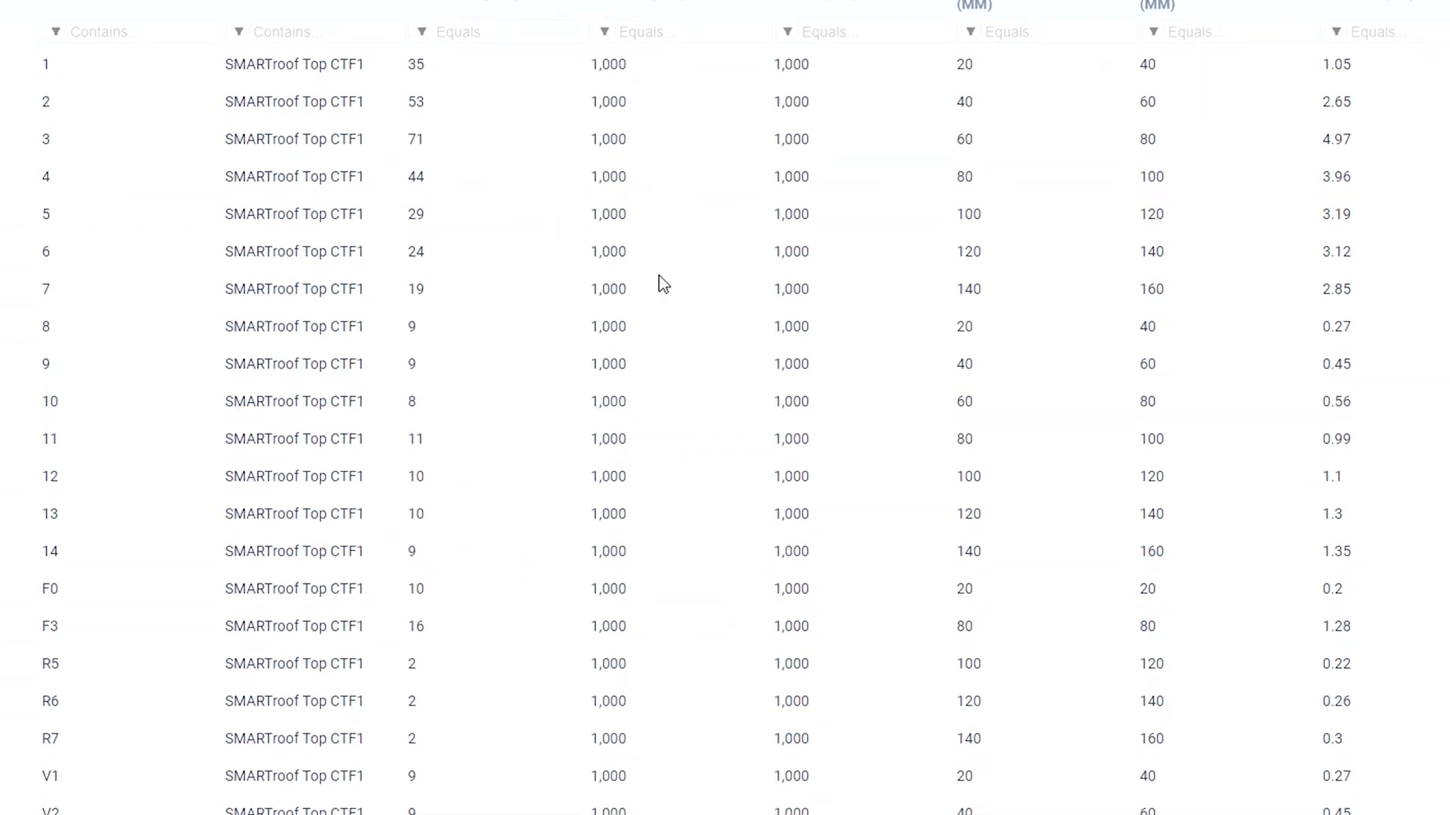
scroll(660, 285, down, 3)
scroll(715, 431, up, 5)
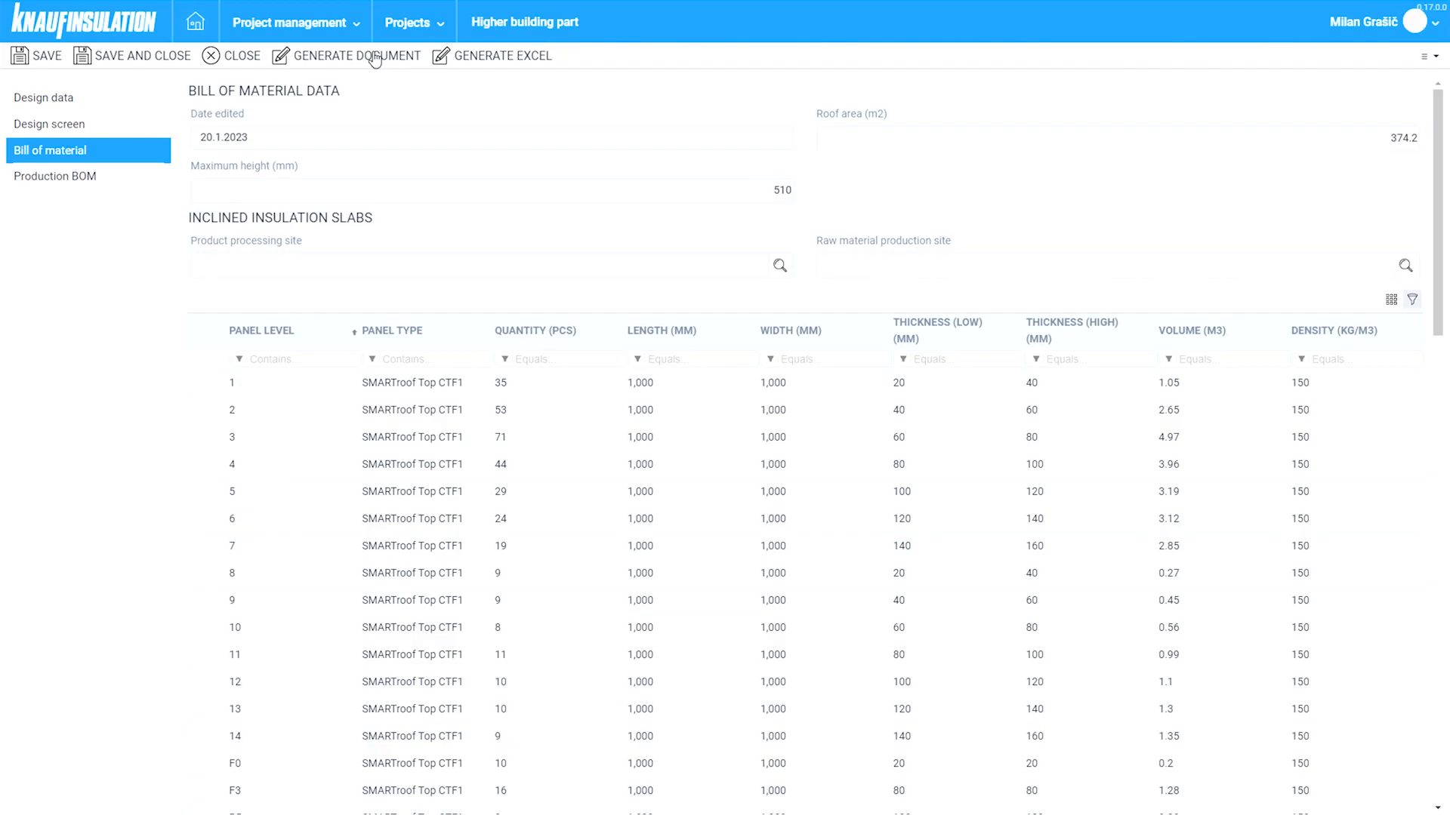
click(375, 56)
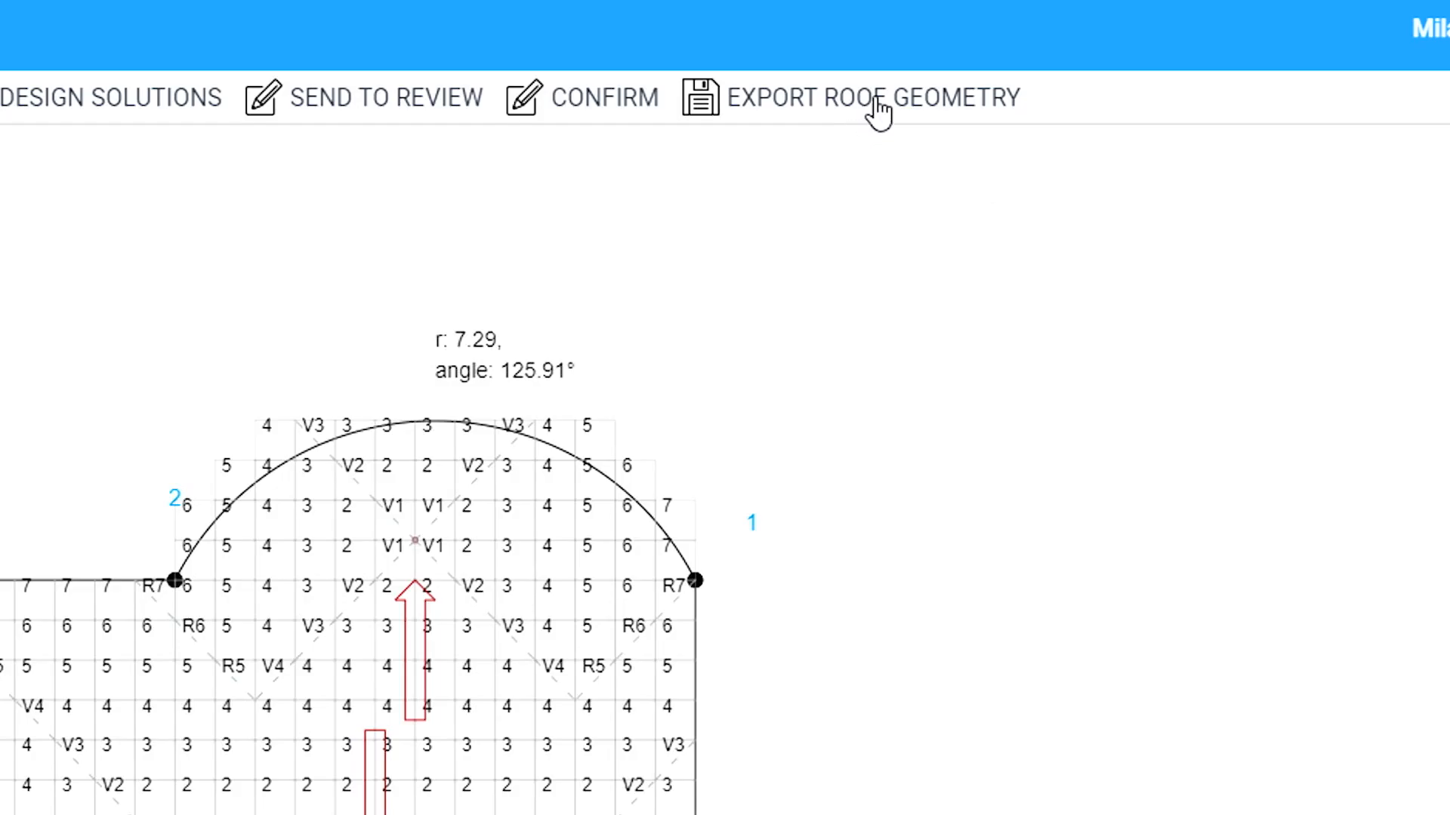
click(868, 98)
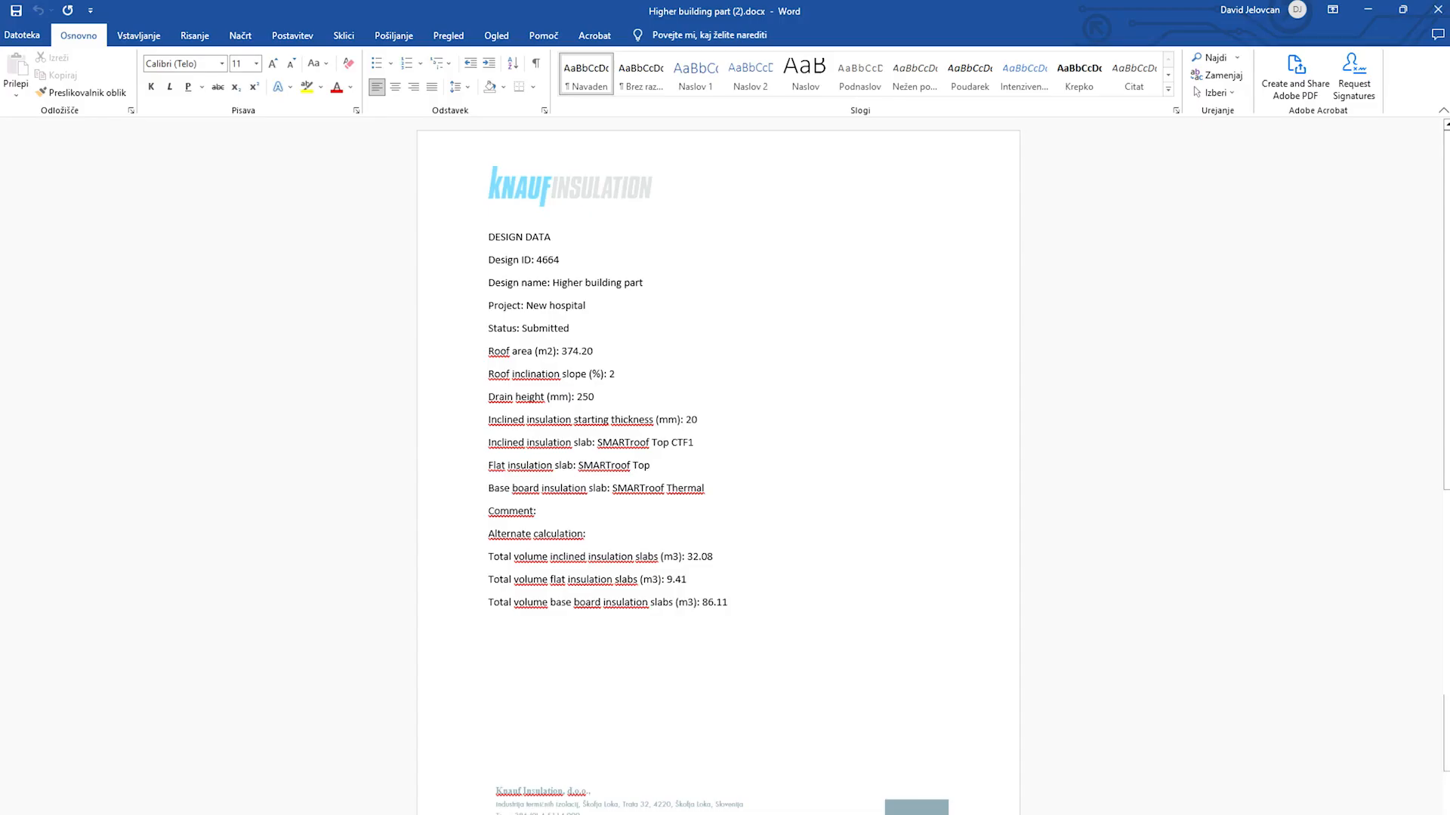